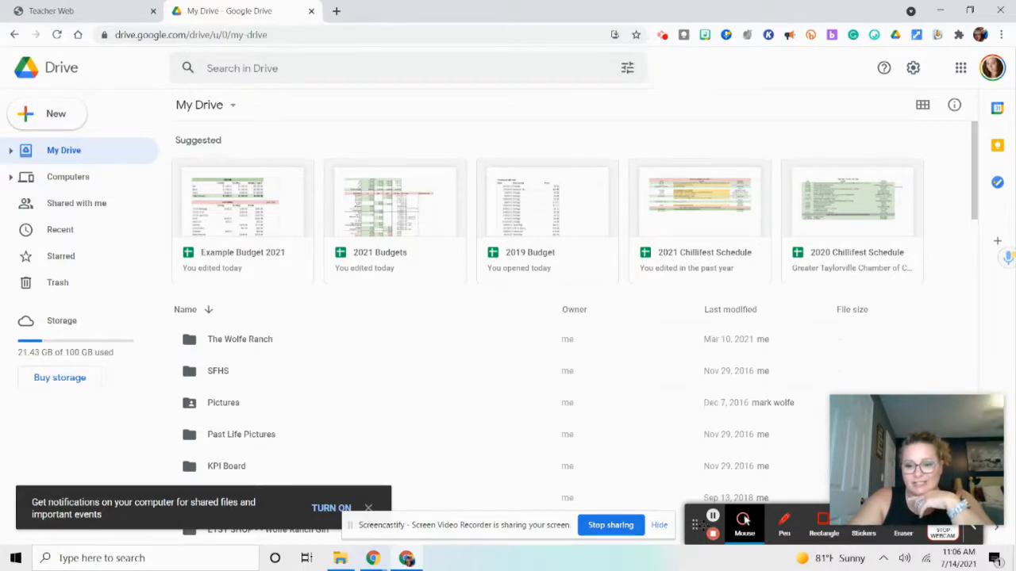
{"action": "left_click", "coordinate": [682, 523]}
{"action": "left_click_drag", "start_coordinate": [695, 525], "coordinate": [540, 527]}
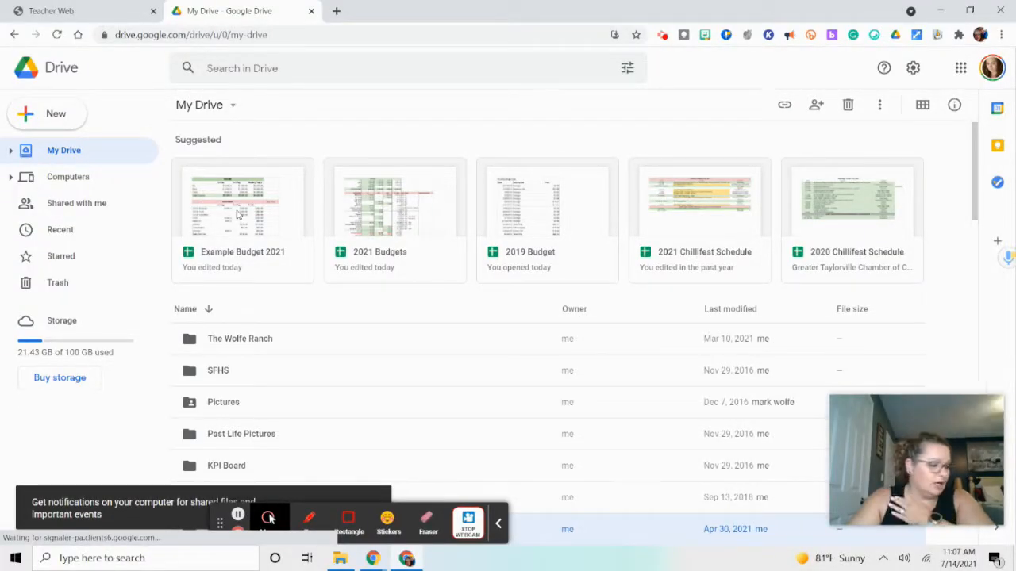
Open the Example Budget 2021 spreadsheet from Drive to review its income and expense layout, and close it again
{"action": "left_click", "coordinate": [238, 215]}
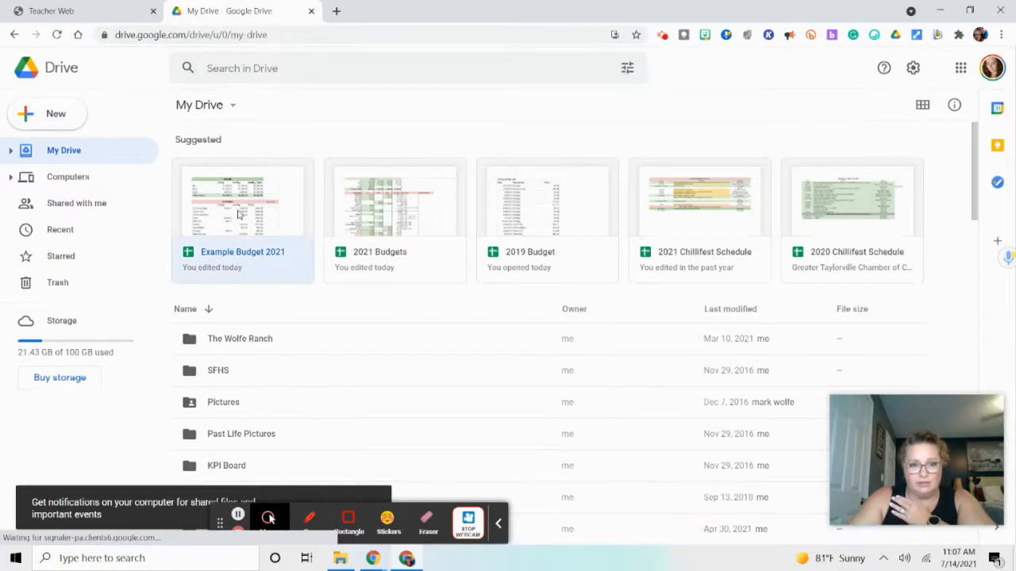
{"action": "double_click", "coordinate": [238, 214]}
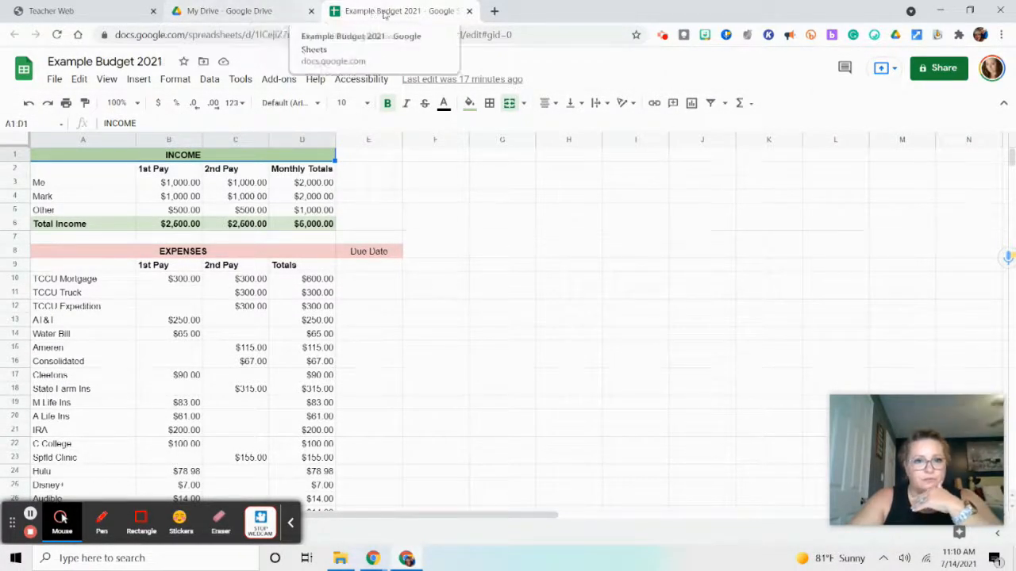
{"action": "left_click", "coordinate": [469, 11]}
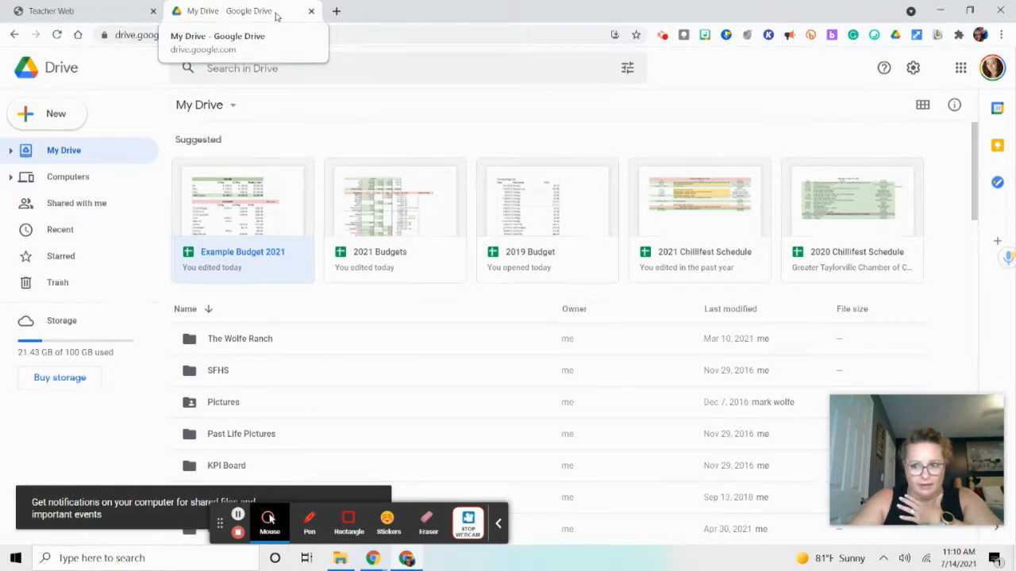
Open Gmail through the Google apps launcher, and from the inbox open Google Drive the same way
{"action": "left_click", "coordinate": [961, 69]}
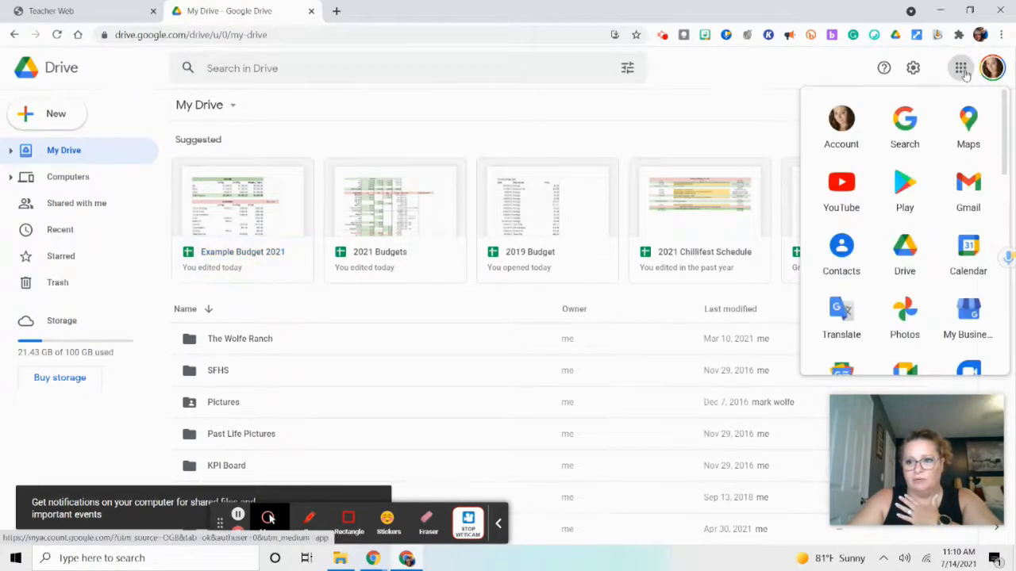
{"action": "left_click", "coordinate": [966, 189]}
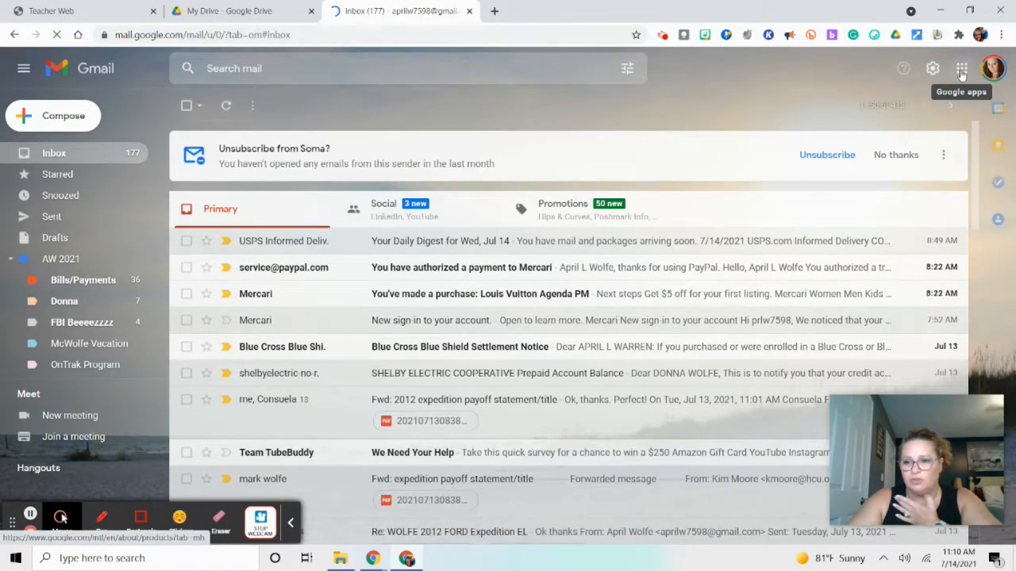
{"action": "left_click", "coordinate": [961, 70]}
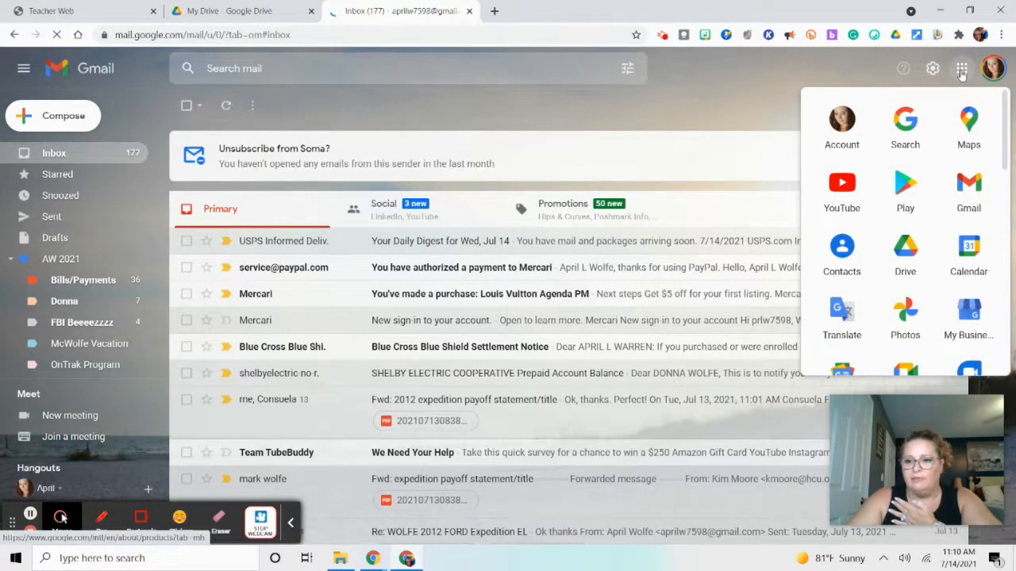
{"action": "left_click", "coordinate": [905, 252]}
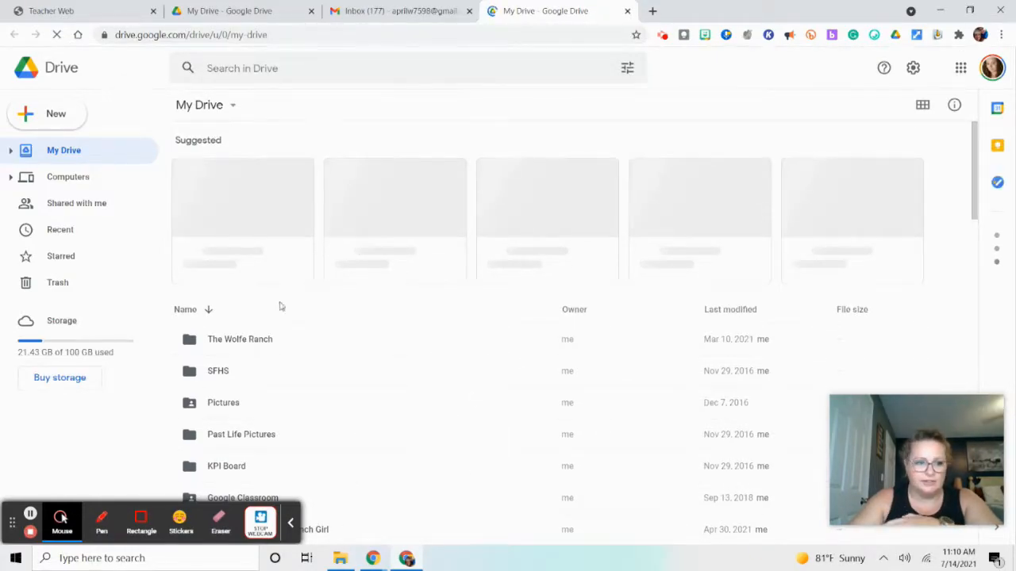
Create a new blank Google Sheets spreadsheet in My Drive
{"action": "left_click", "coordinate": [61, 124]}
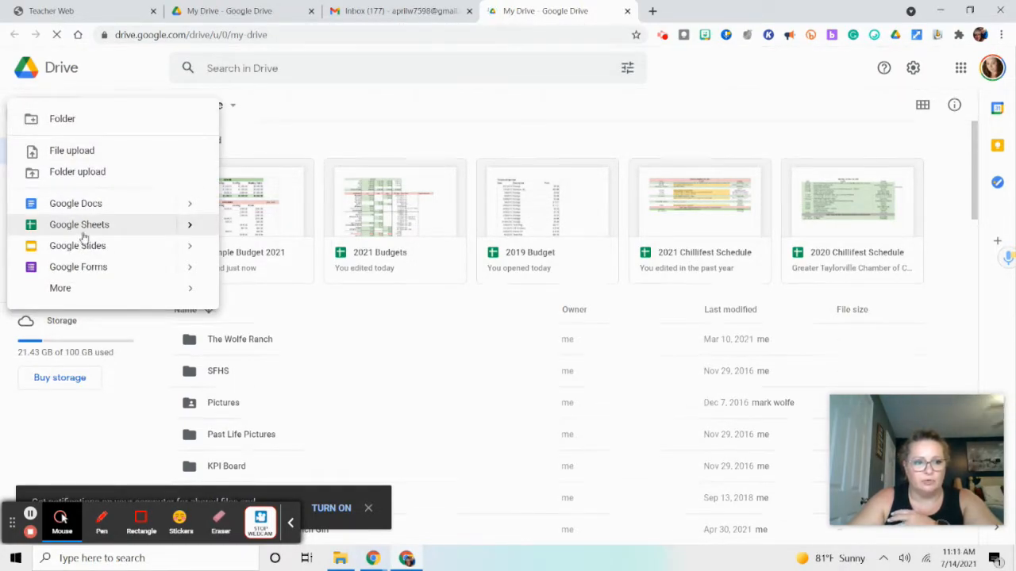
{"action": "left_click", "coordinate": [190, 232]}
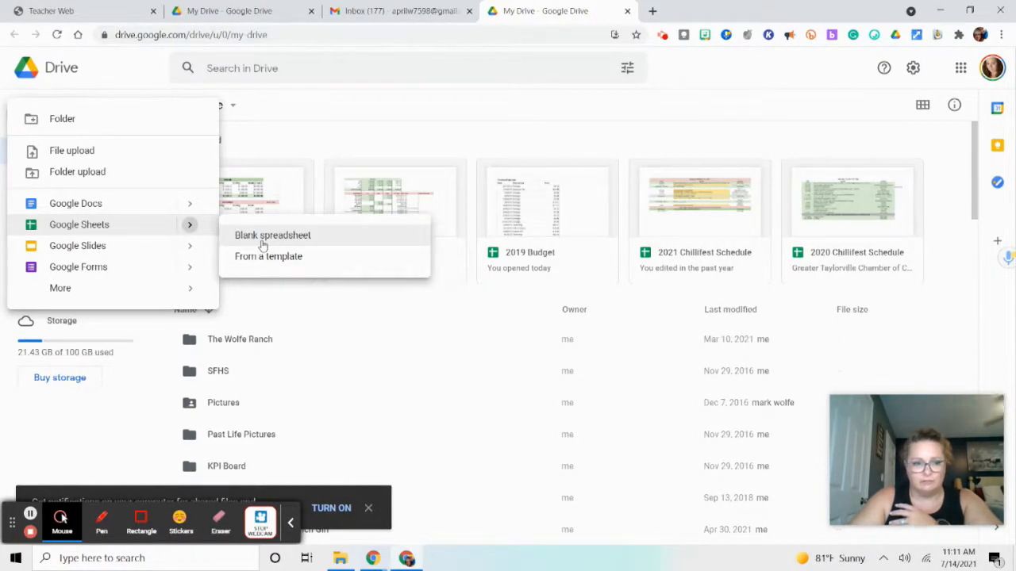
{"action": "left_click", "coordinate": [262, 238]}
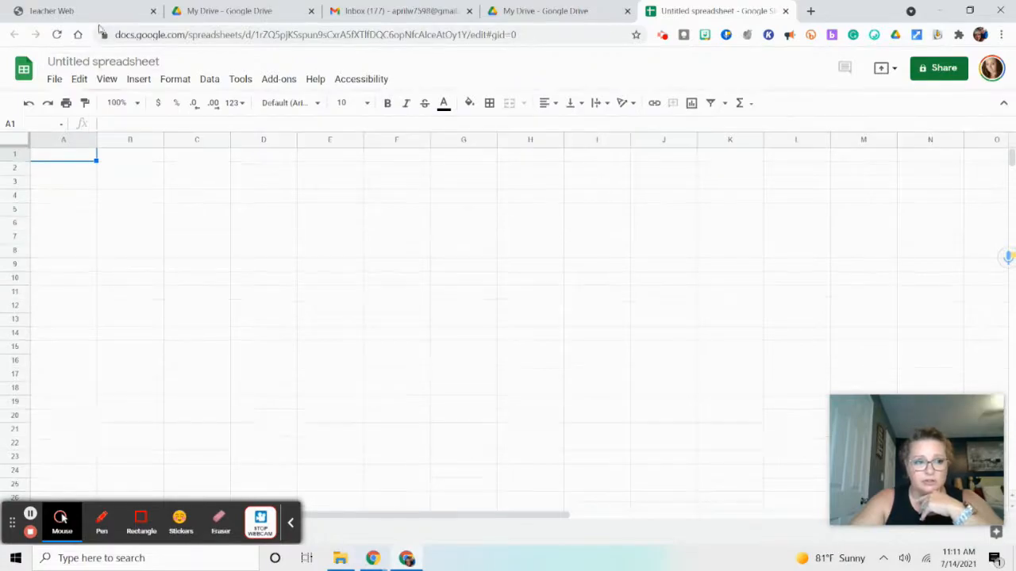
Rename the untitled spreadsheet as 2021 Budget Example
{"action": "left_click", "coordinate": [94, 64]}
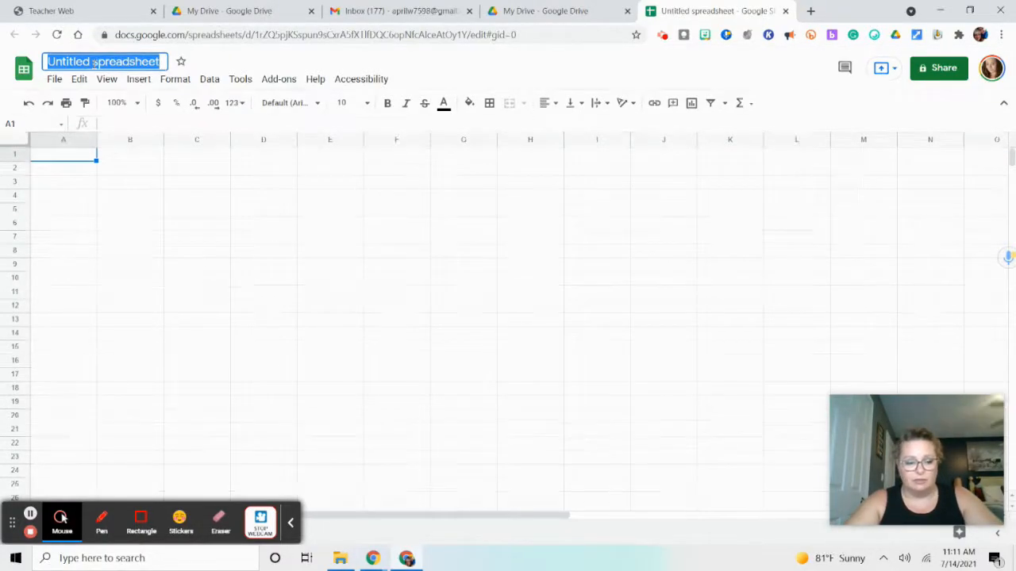
{"action": "type", "text": "2021"}
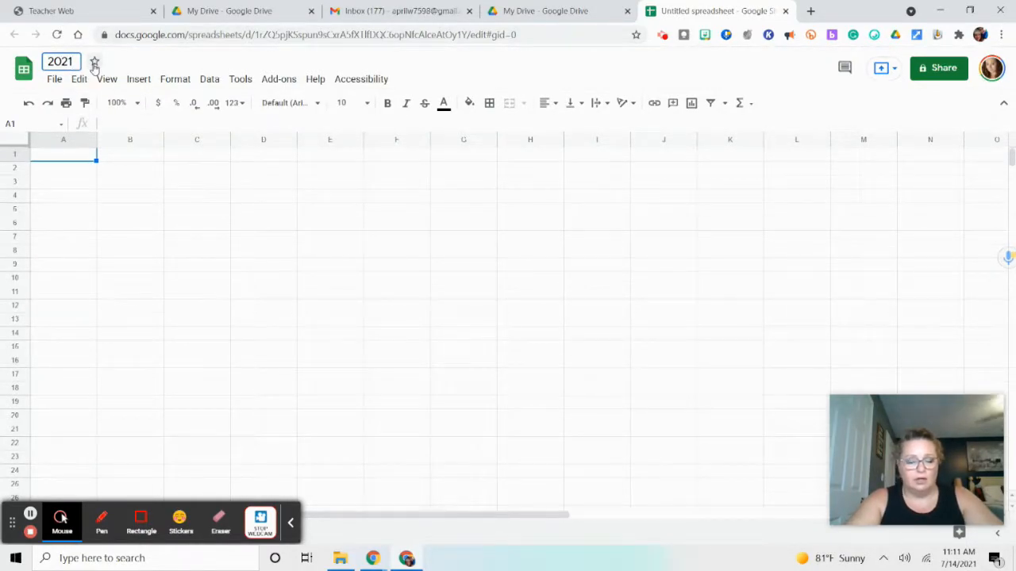
{"action": "type", "text": " budget Ex"}
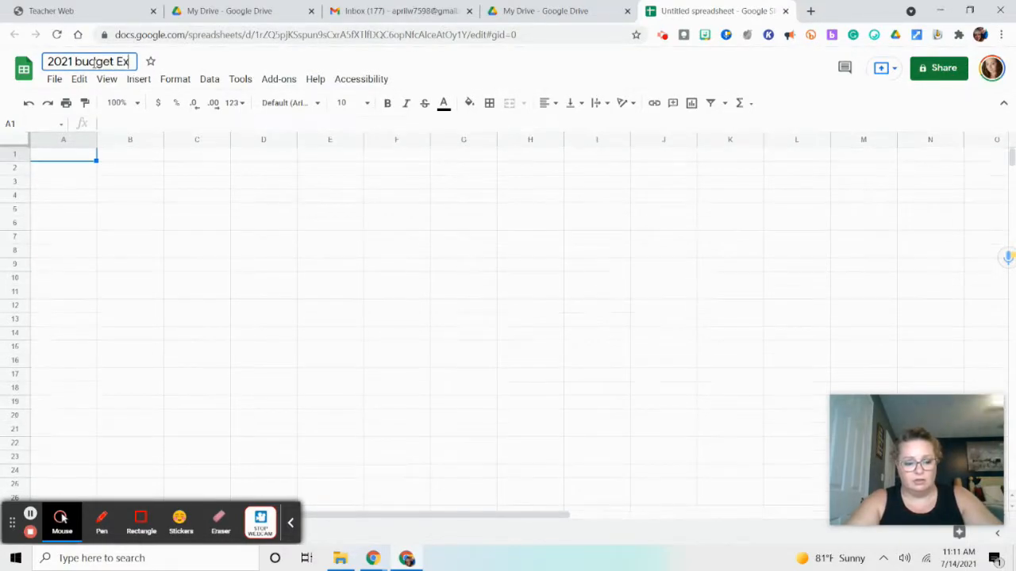
{"action": "type", "text": "ample"}
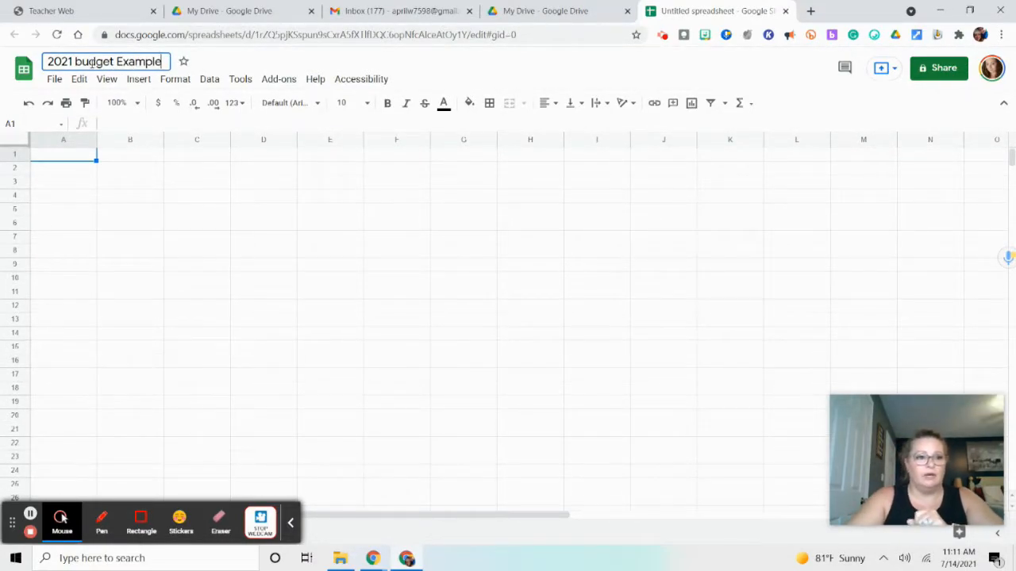
{"action": "left_click", "coordinate": [77, 61]}
{"action": "key", "text": "BackSpace"}
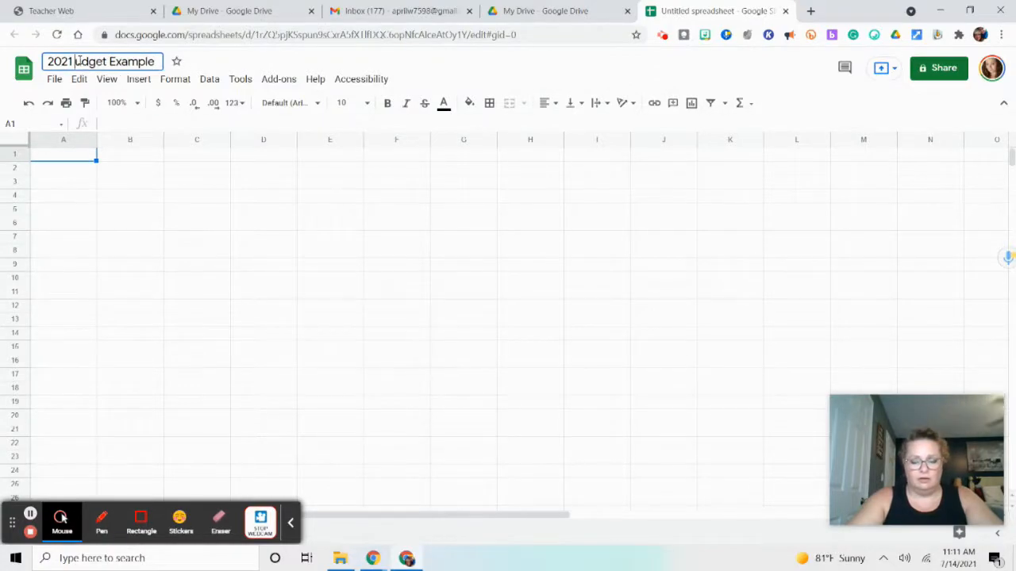
{"action": "type", "text": "B"}
{"action": "left_click", "coordinate": [66, 157]}
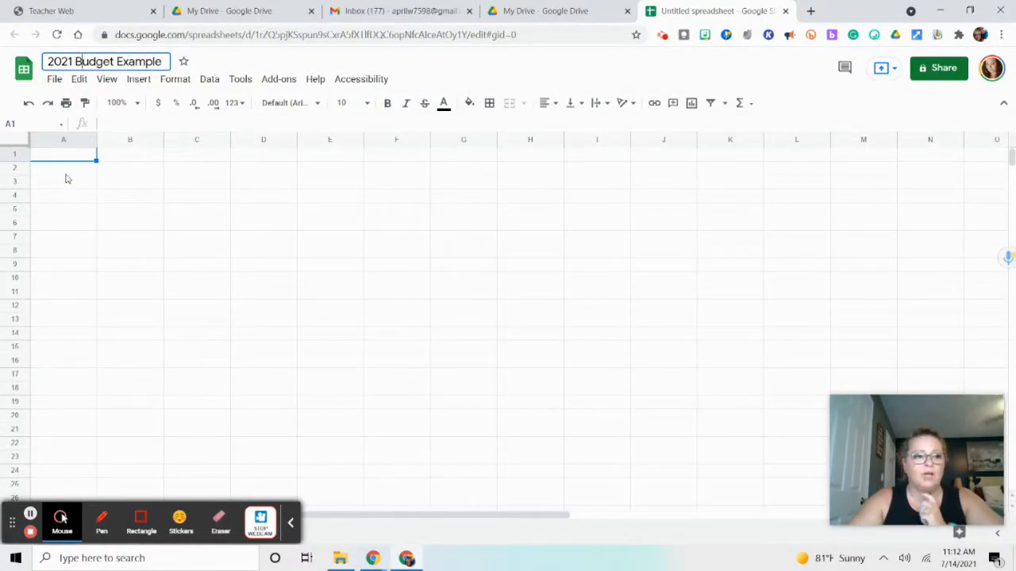
{"action": "left_click", "coordinate": [66, 174]}
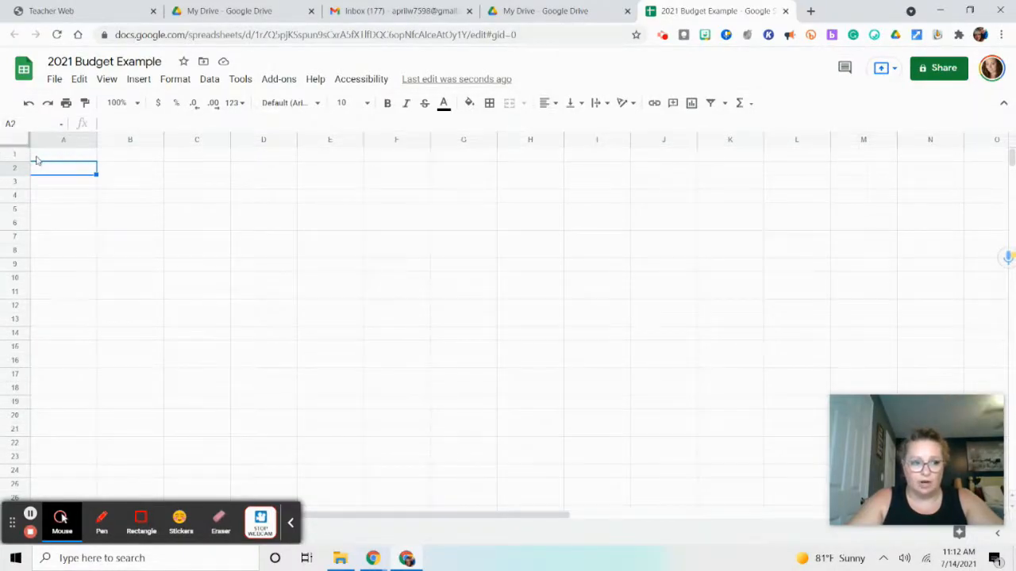
Set the sheet zoom to 125% and the font size of cell A2 to 12
{"action": "left_click", "coordinate": [127, 104]}
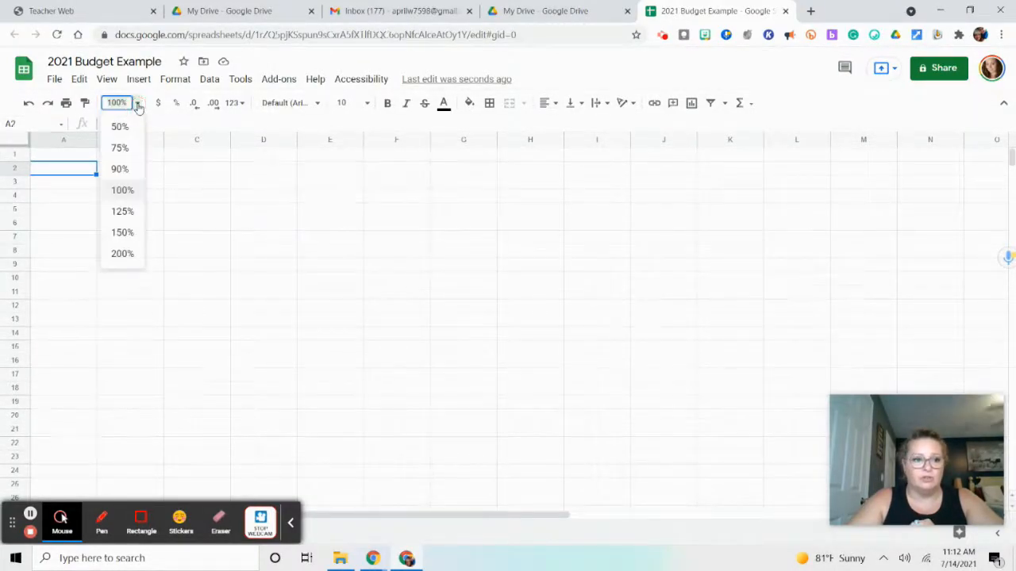
{"action": "left_click", "coordinate": [125, 211]}
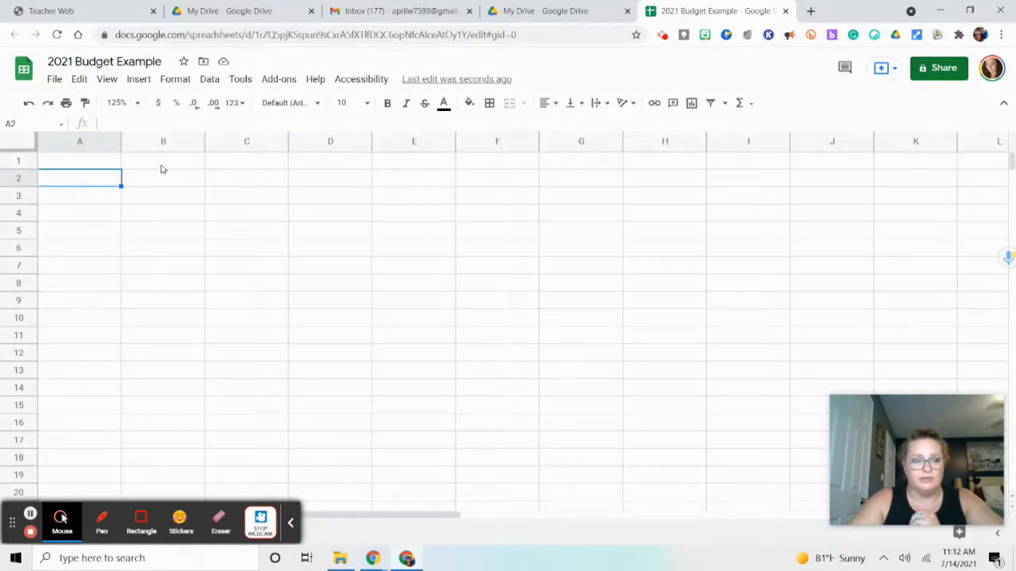
{"action": "left_click", "coordinate": [369, 116]}
{"action": "left_click", "coordinate": [349, 261]}
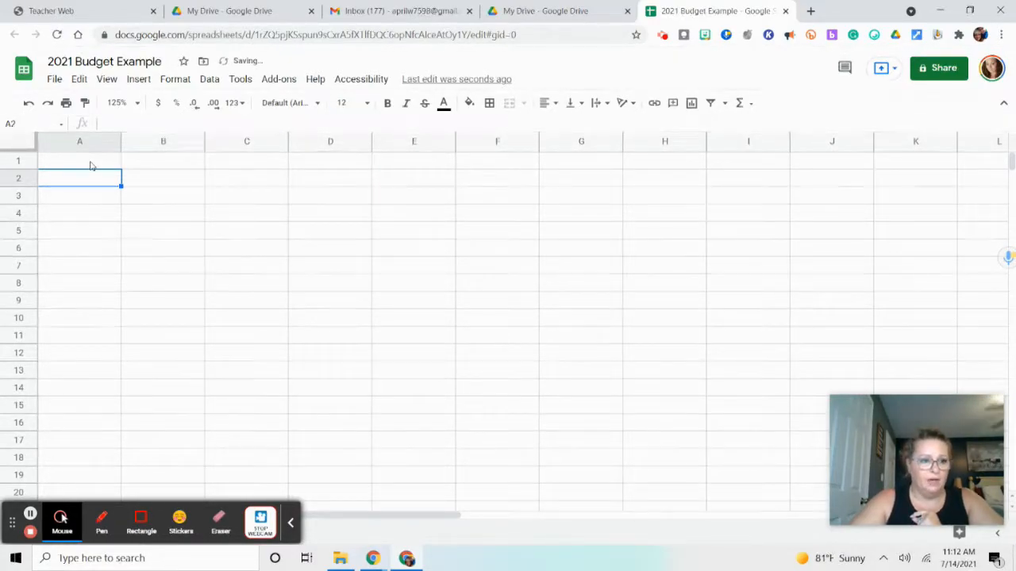
Select cell A1, and highlight columns A through F individually to show how columns are lettered
{"action": "left_click", "coordinate": [90, 164]}
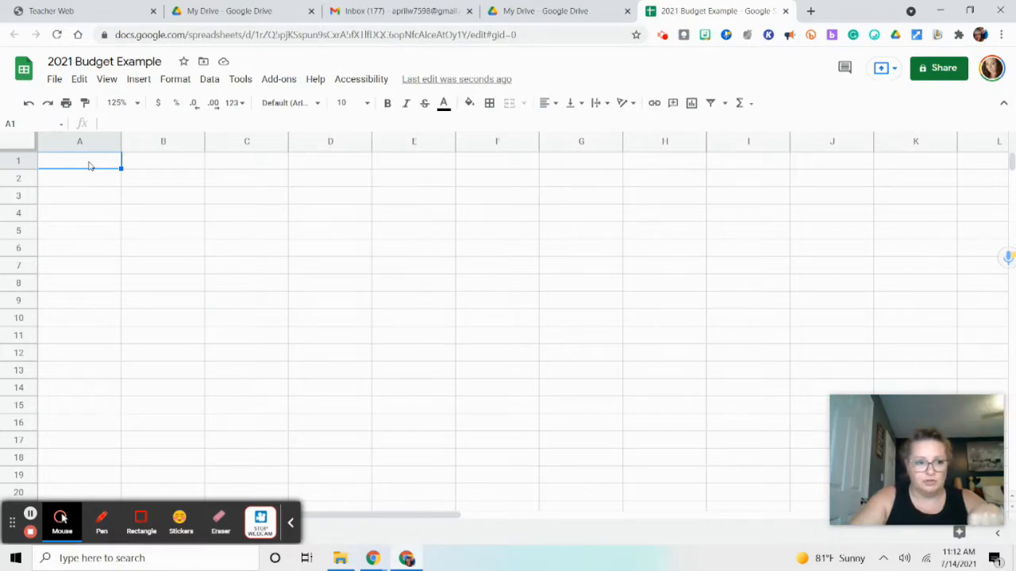
{"action": "left_click", "coordinate": [142, 143]}
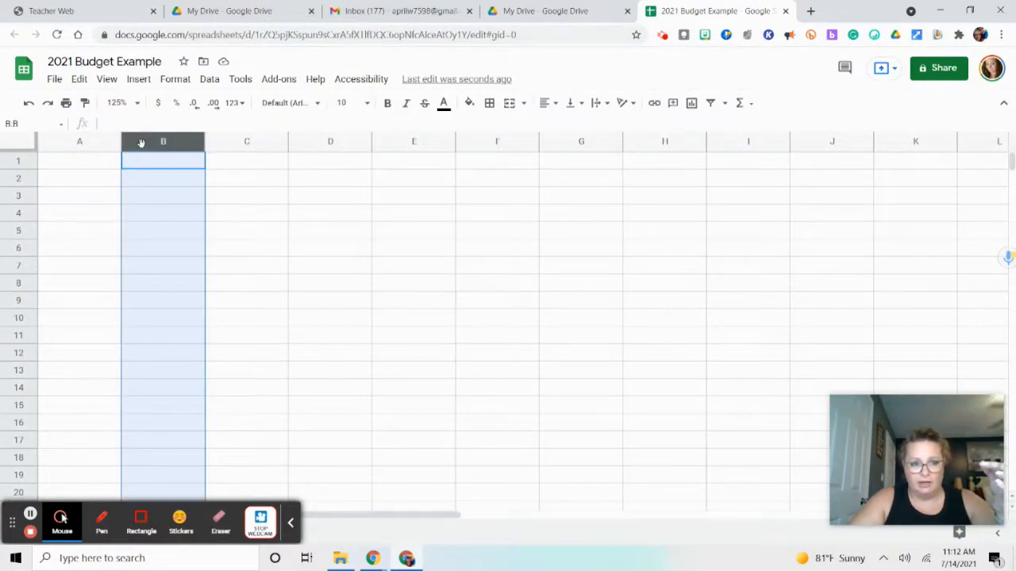
{"action": "left_click", "coordinate": [265, 144]}
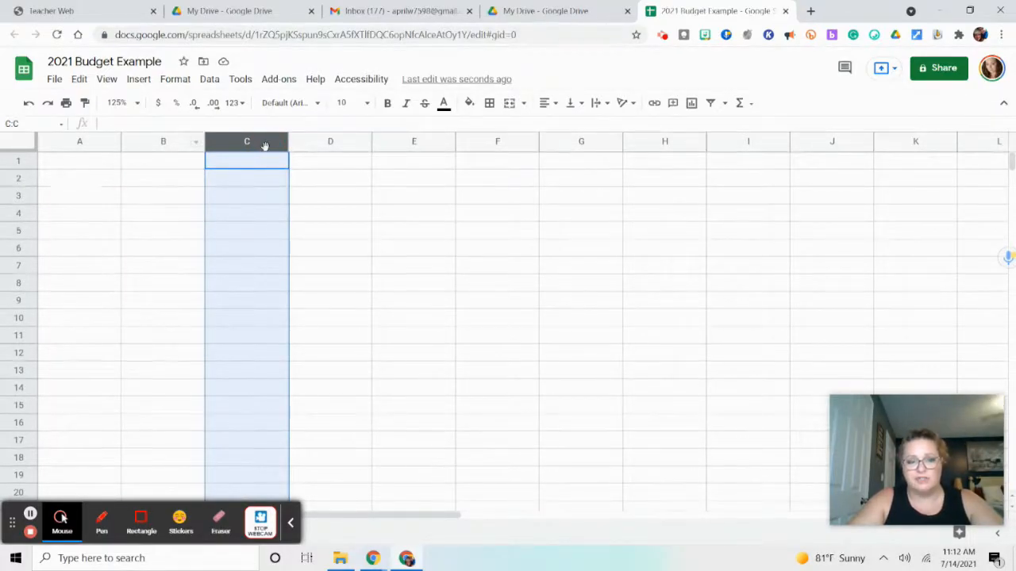
{"action": "left_click", "coordinate": [310, 143]}
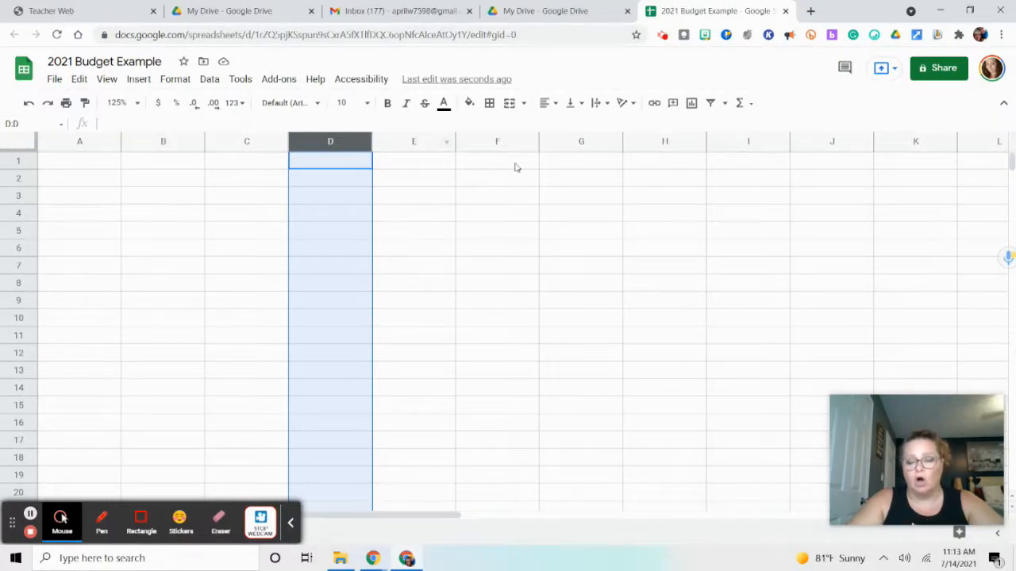
{"action": "left_click", "coordinate": [83, 142]}
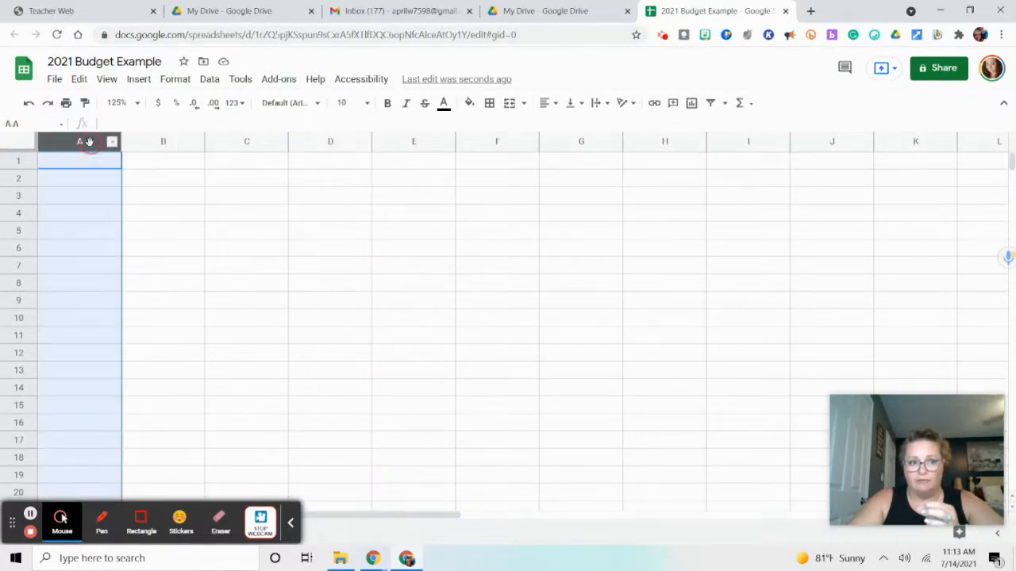
{"action": "left_click", "coordinate": [189, 145]}
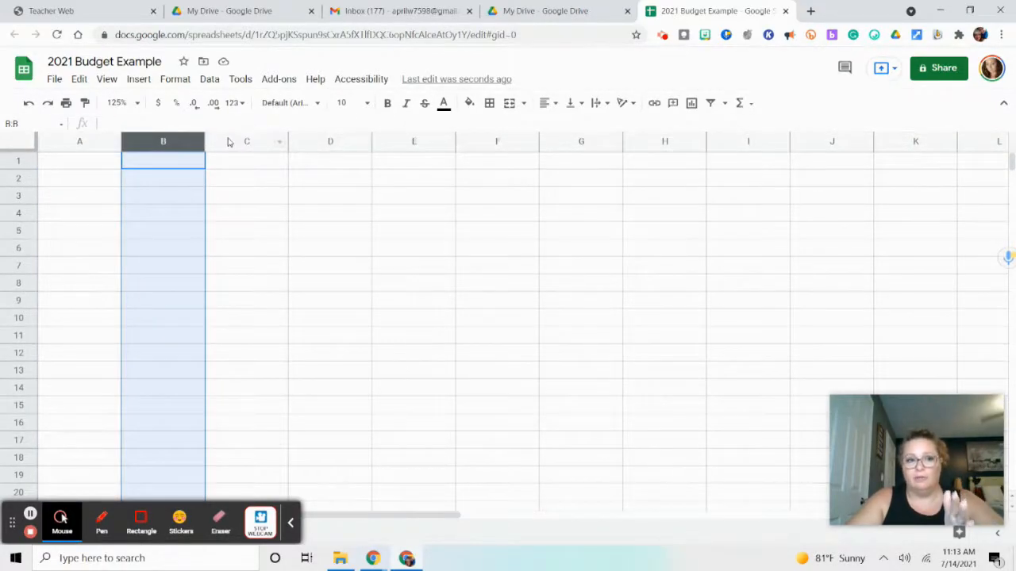
{"action": "left_click", "coordinate": [231, 142]}
{"action": "left_click", "coordinate": [347, 143]}
{"action": "left_click", "coordinate": [378, 142]}
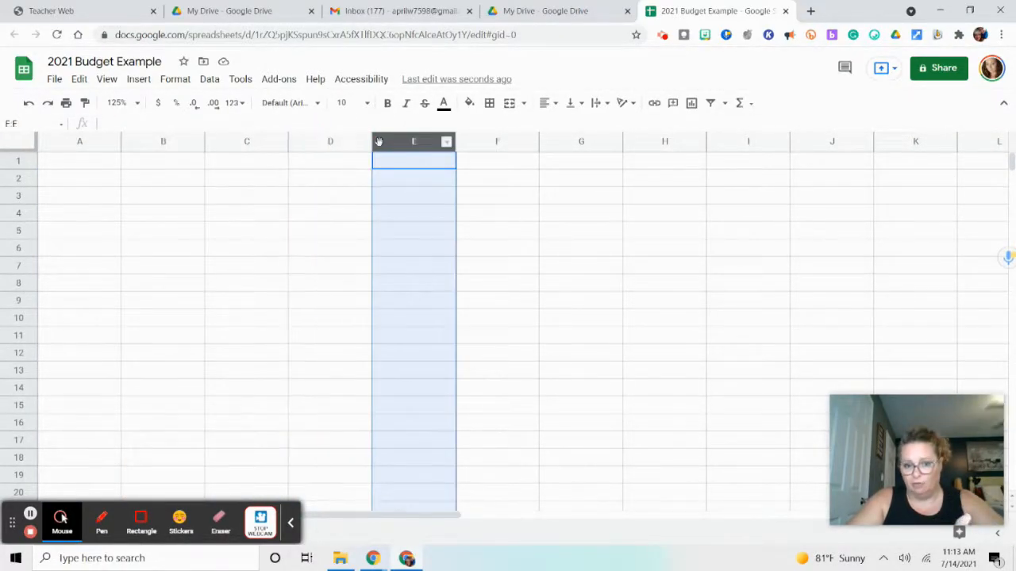
{"action": "left_click", "coordinate": [485, 148]}
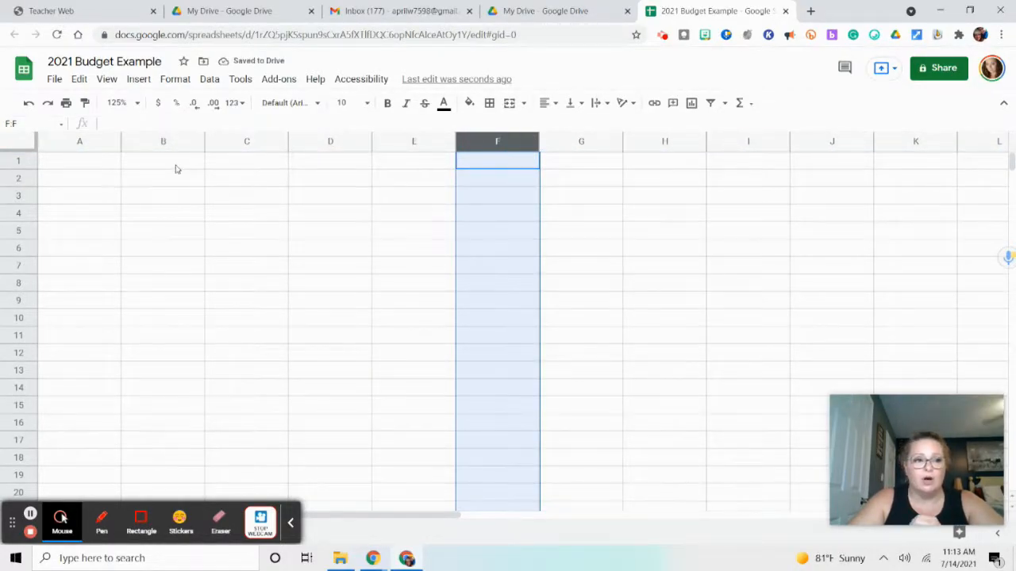
Select cells A1, B1, C1 and D1 one after another to show the individual cells of the first row
{"action": "left_click", "coordinate": [81, 162]}
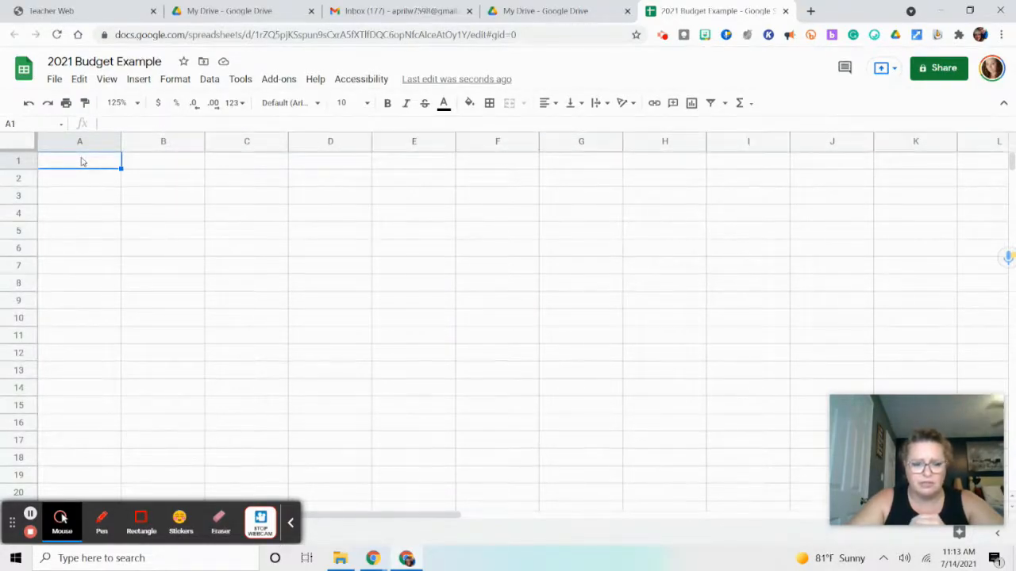
{"action": "left_click", "coordinate": [185, 165]}
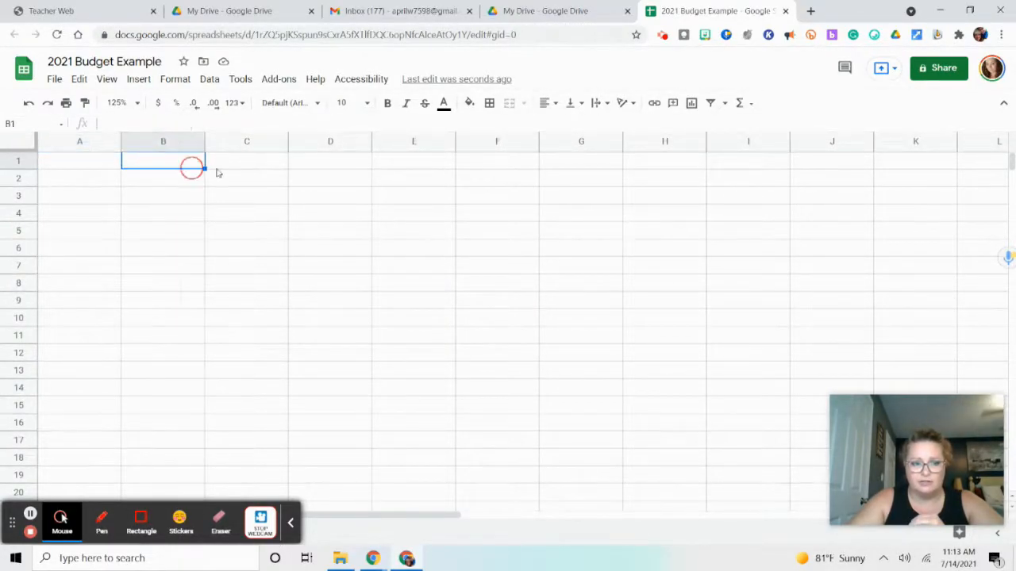
{"action": "left_click", "coordinate": [228, 167]}
{"action": "left_click", "coordinate": [310, 161]}
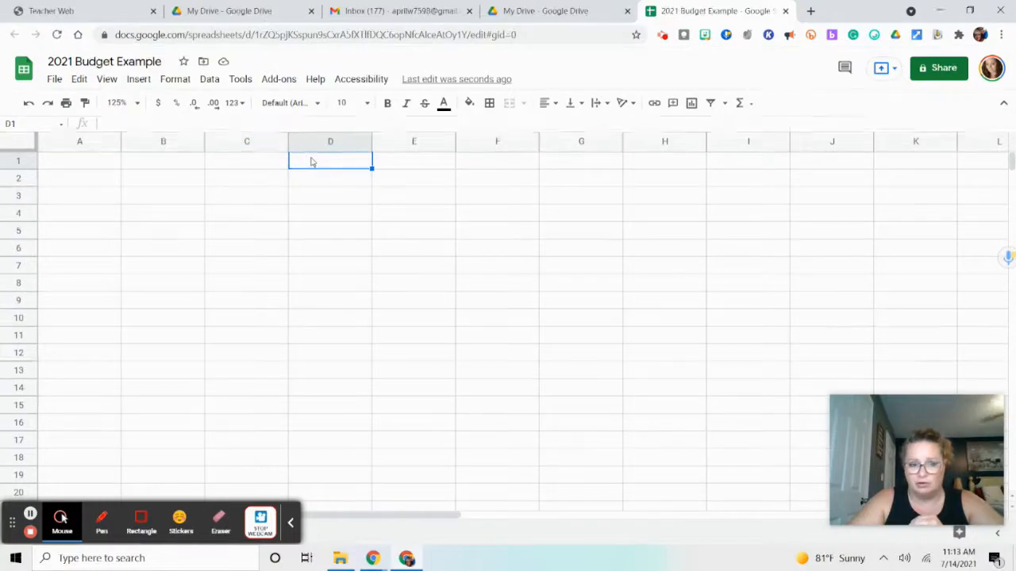
Highlight column A and row 1 in turn to show how a cell address combines column and row
{"action": "left_click", "coordinate": [72, 143]}
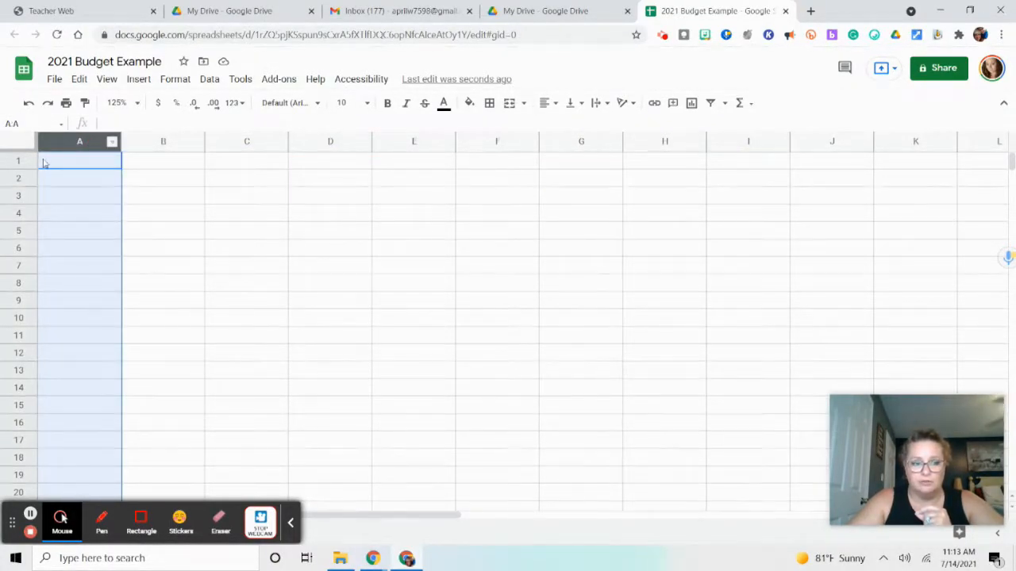
{"action": "left_click", "coordinate": [17, 162]}
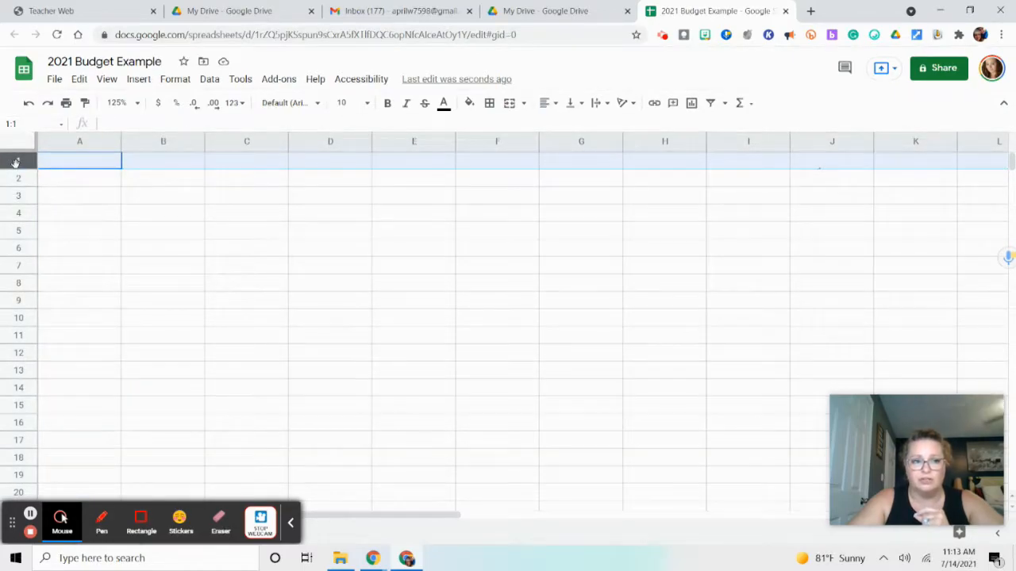
{"action": "left_click", "coordinate": [92, 143]}
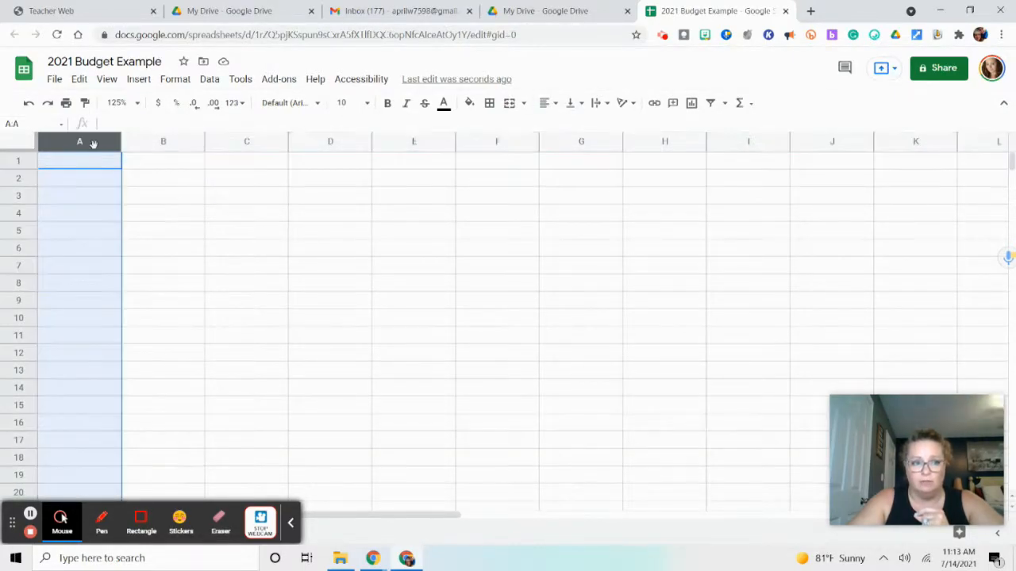
Highlight row 1, and select cells A1, B3 and C6 in turn to demonstrate cell addresses
{"action": "left_click", "coordinate": [21, 162]}
{"action": "left_click", "coordinate": [93, 169]}
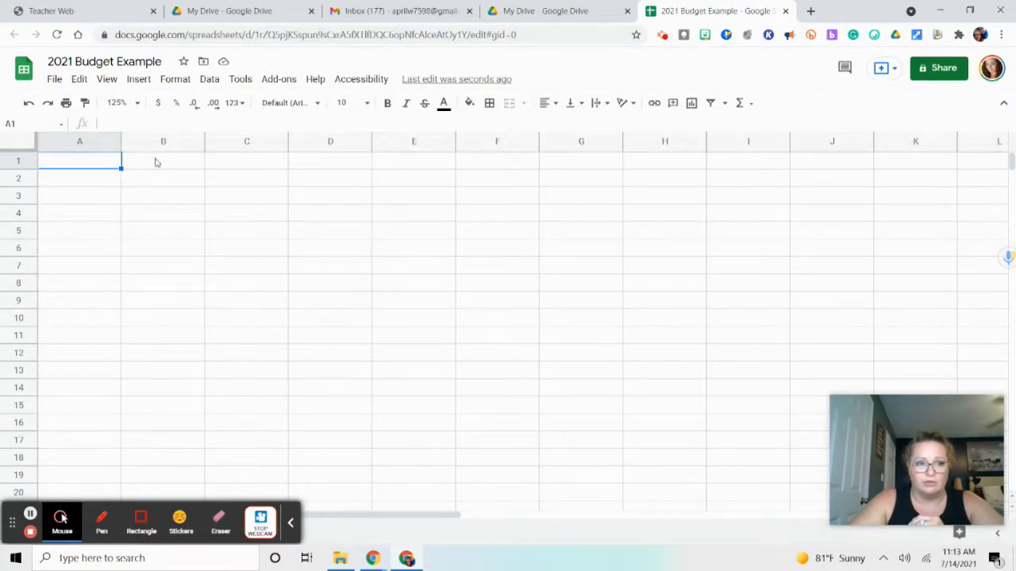
{"action": "left_click", "coordinate": [154, 191]}
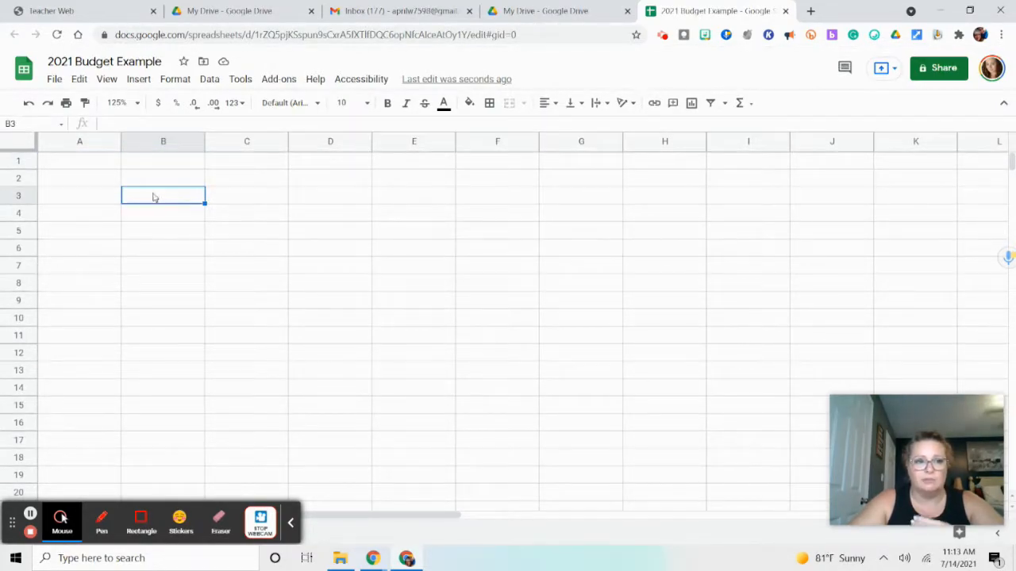
{"action": "left_click", "coordinate": [238, 253]}
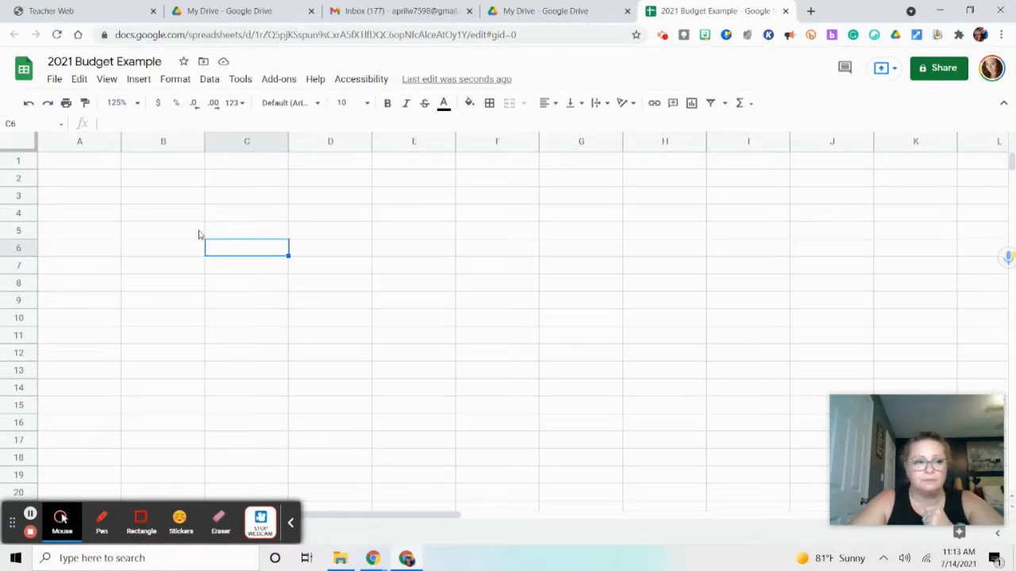
Merge cells A1 through D1 into a single heading cell
{"action": "left_click", "coordinate": [84, 166]}
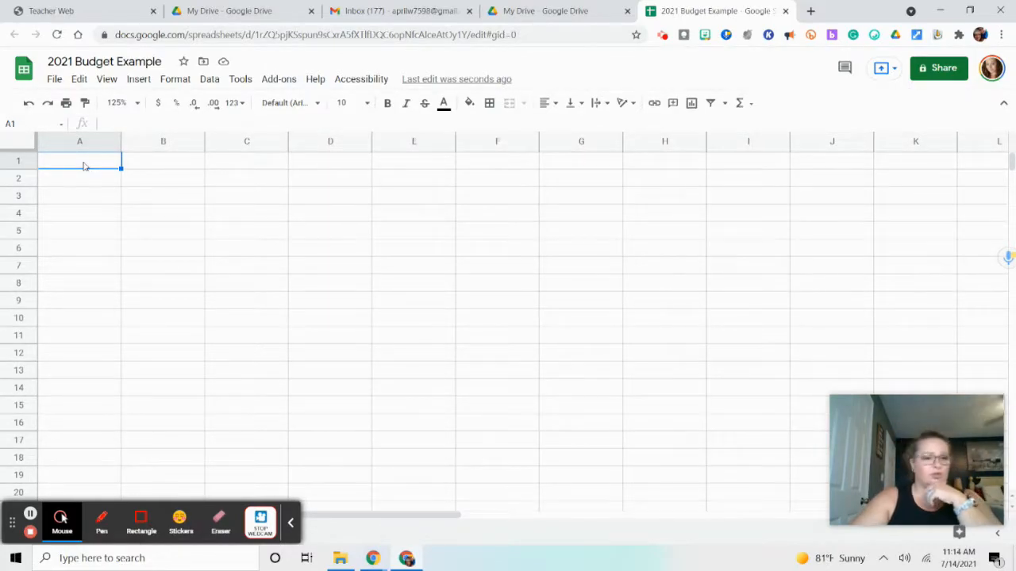
{"action": "left_click_drag", "start_coordinate": [85, 166], "coordinate": [339, 171]}
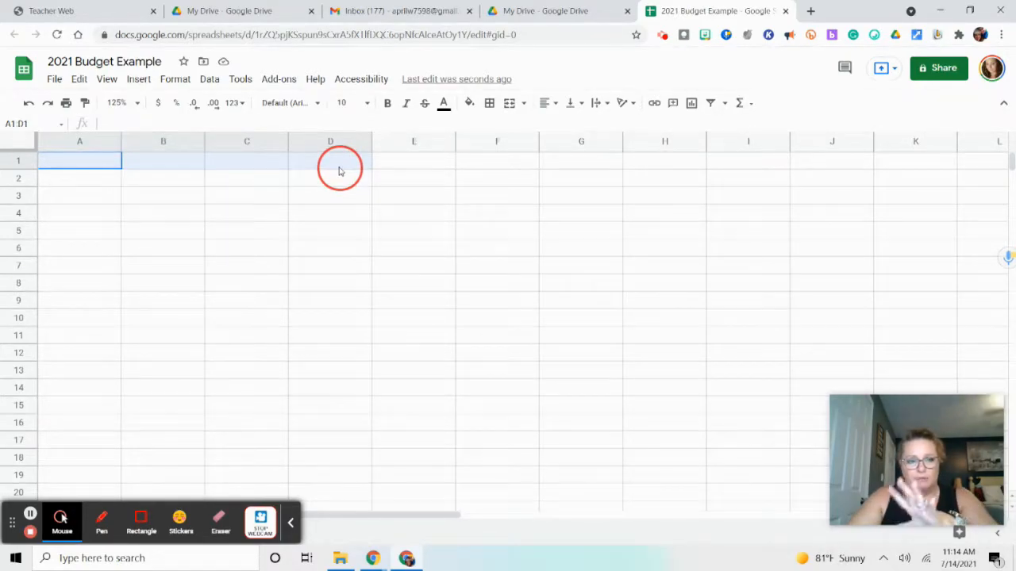
{"action": "left_click_drag", "start_coordinate": [339, 170], "coordinate": [339, 170]}
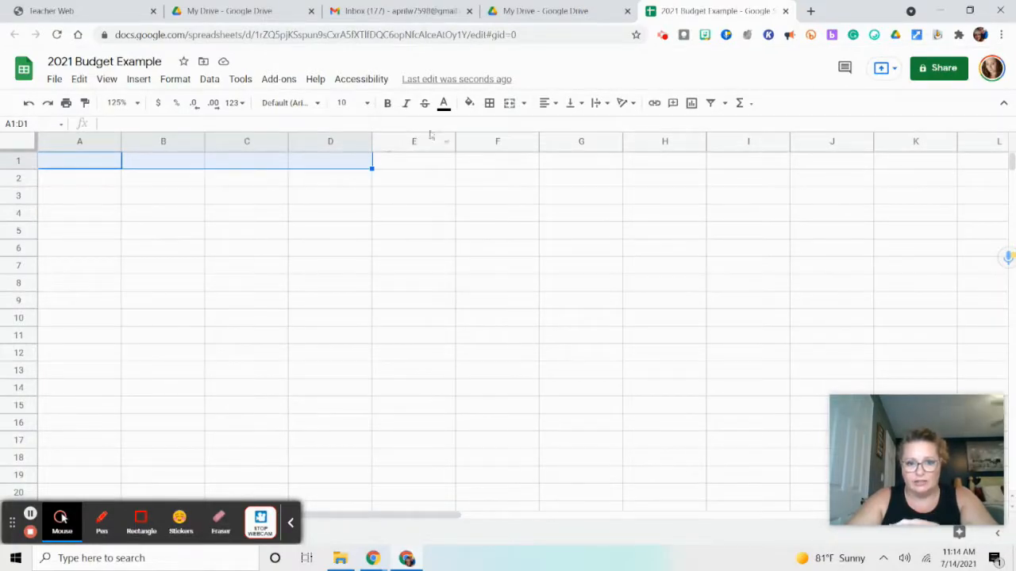
{"action": "left_click", "coordinate": [508, 104]}
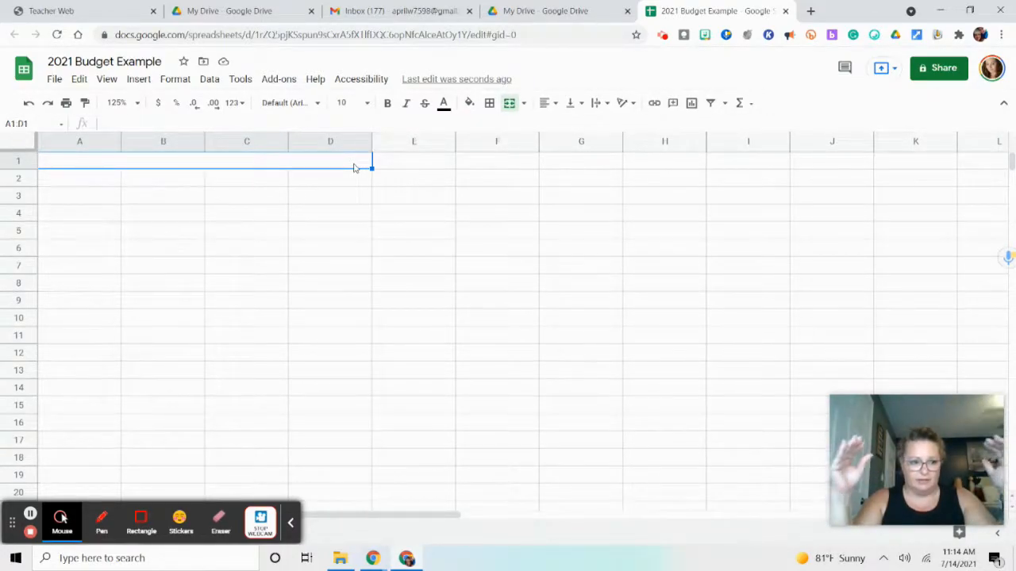
Enter the heading INCOME in the merged cell of row 1 and center it horizontally
{"action": "type", "text": "INC"}
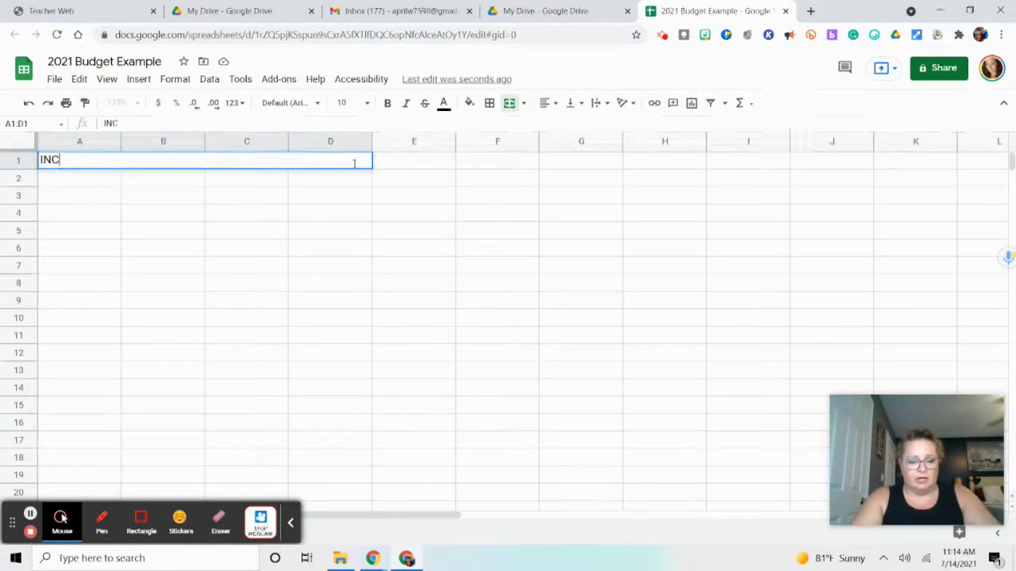
{"action": "type", "text": "OME"}
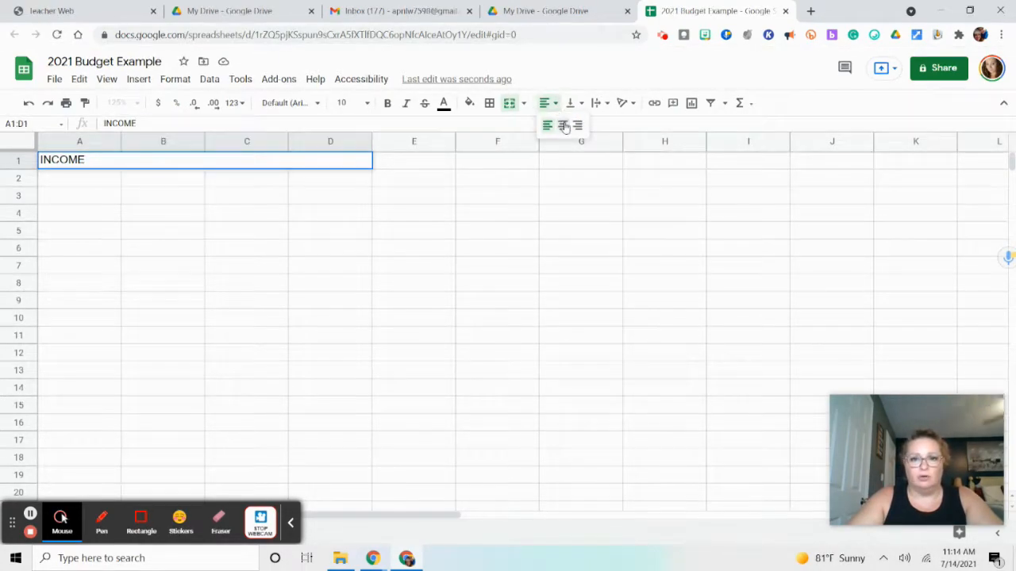
{"action": "left_click", "coordinate": [563, 125]}
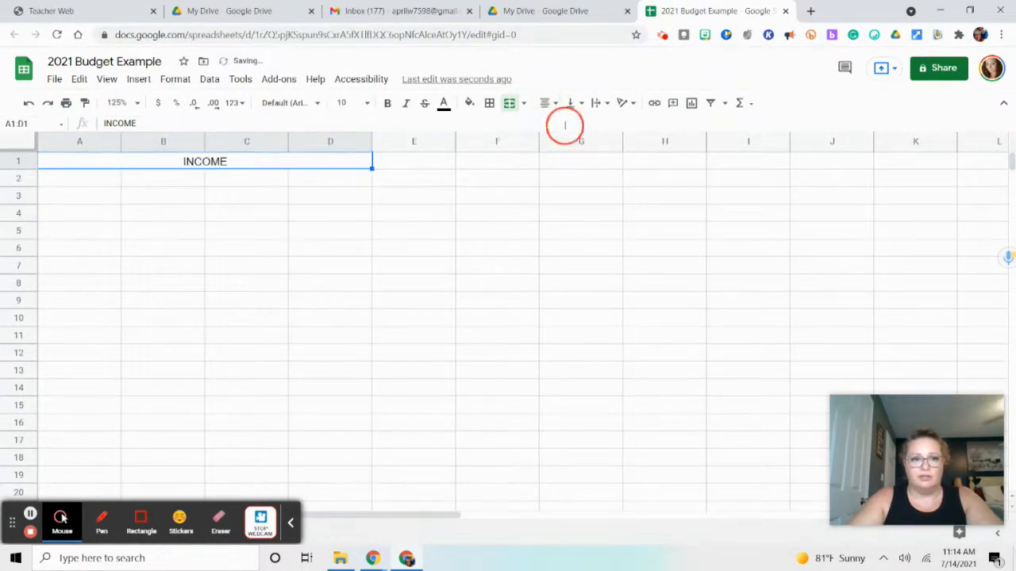
Format the INCOME heading as bold at font size 12 with a light green fill
{"action": "left_click", "coordinate": [387, 103]}
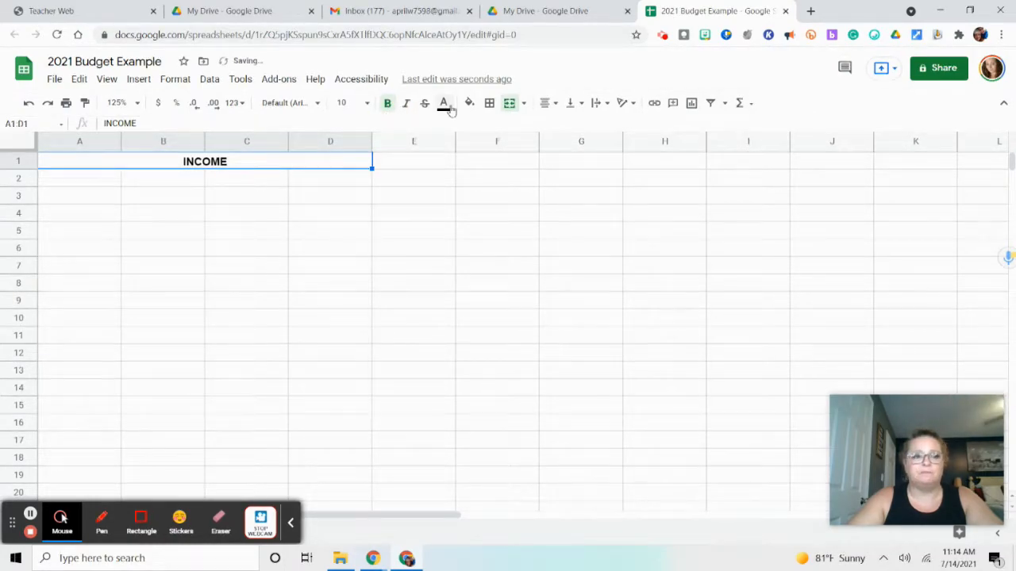
{"action": "left_click", "coordinate": [366, 103]}
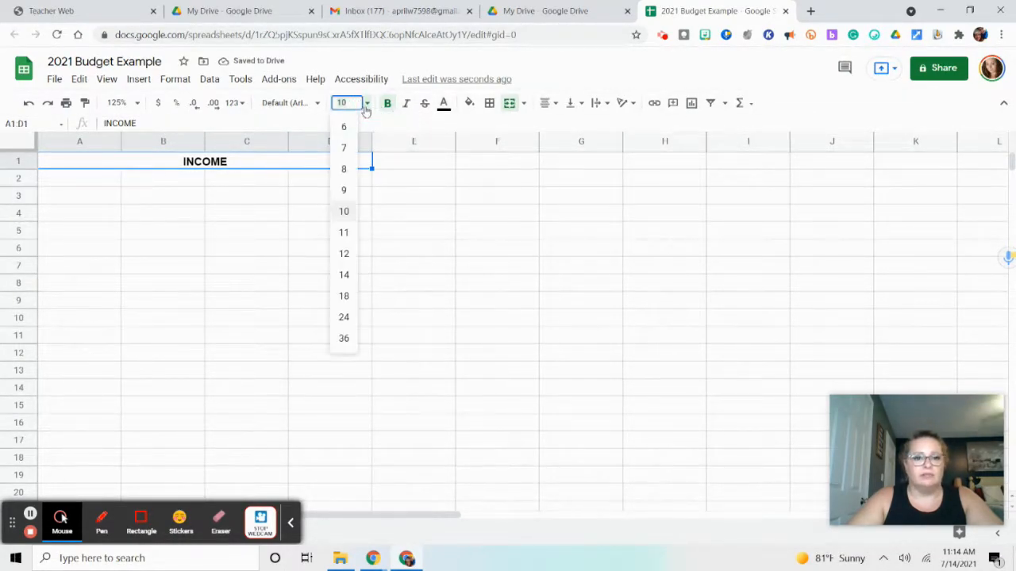
{"action": "left_click", "coordinate": [344, 254]}
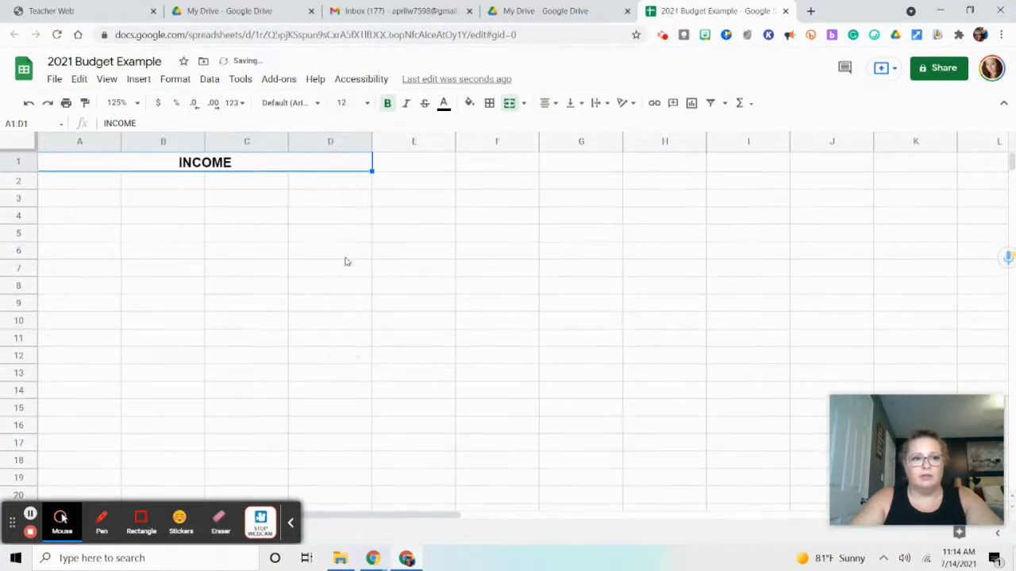
{"action": "left_click", "coordinate": [469, 103]}
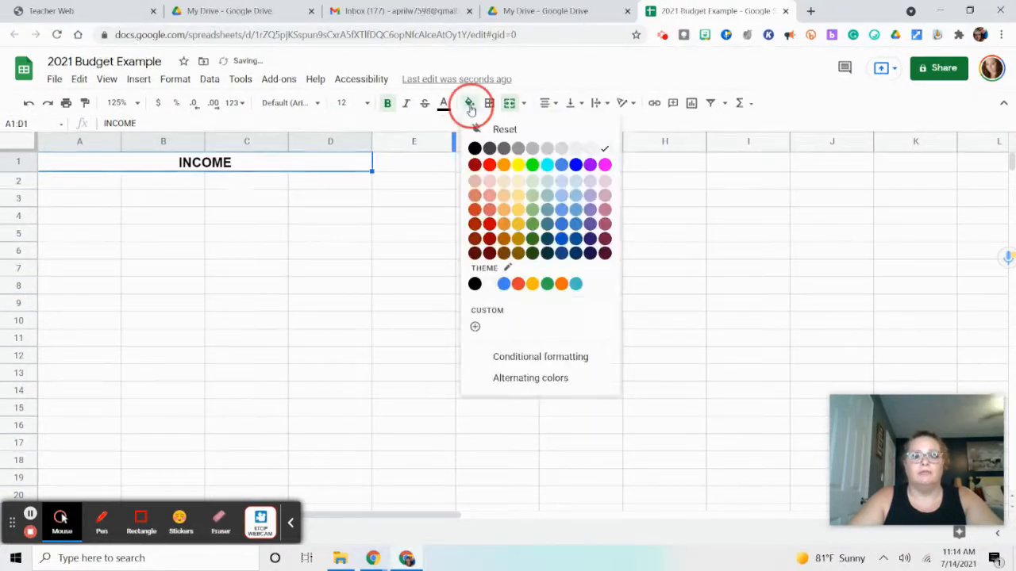
{"action": "left_click", "coordinate": [532, 191]}
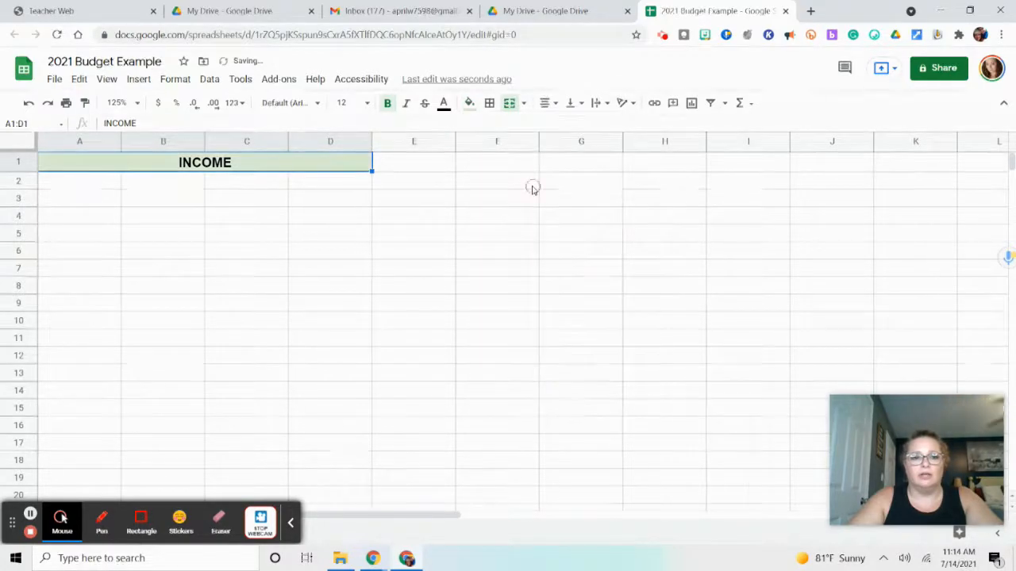
Enter the two earners' first names in cells A2 and A3, and the label Other in A4
{"action": "left_click", "coordinate": [78, 185]}
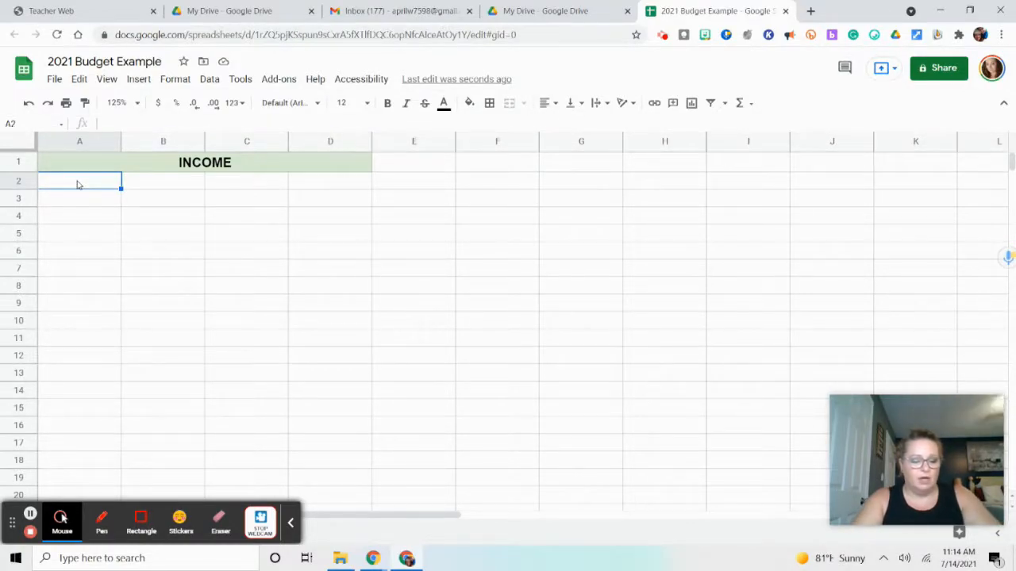
{"action": "type", "text": "A"}
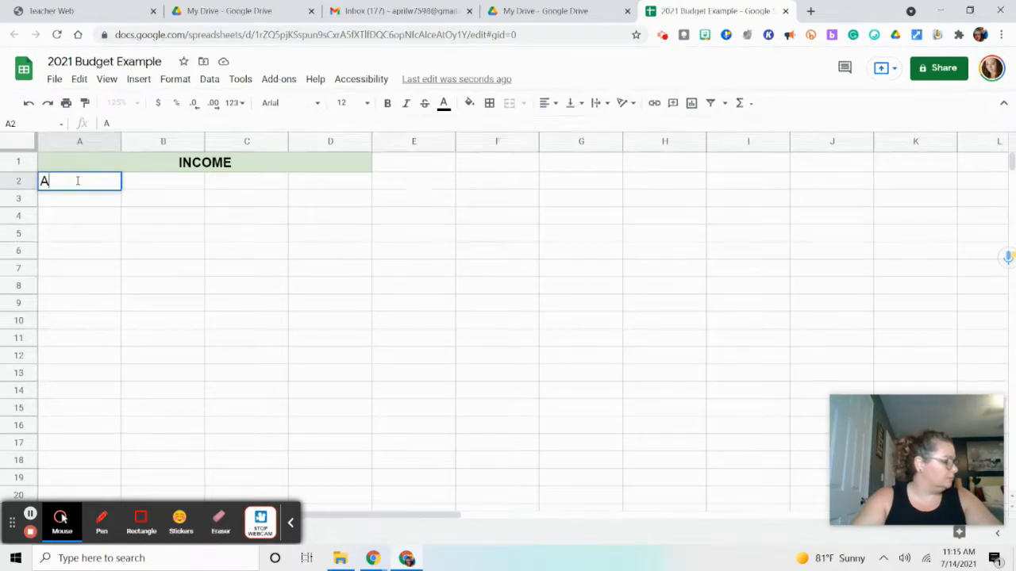
{"action": "type", "text": "pril"}
{"action": "key", "text": "Return"}
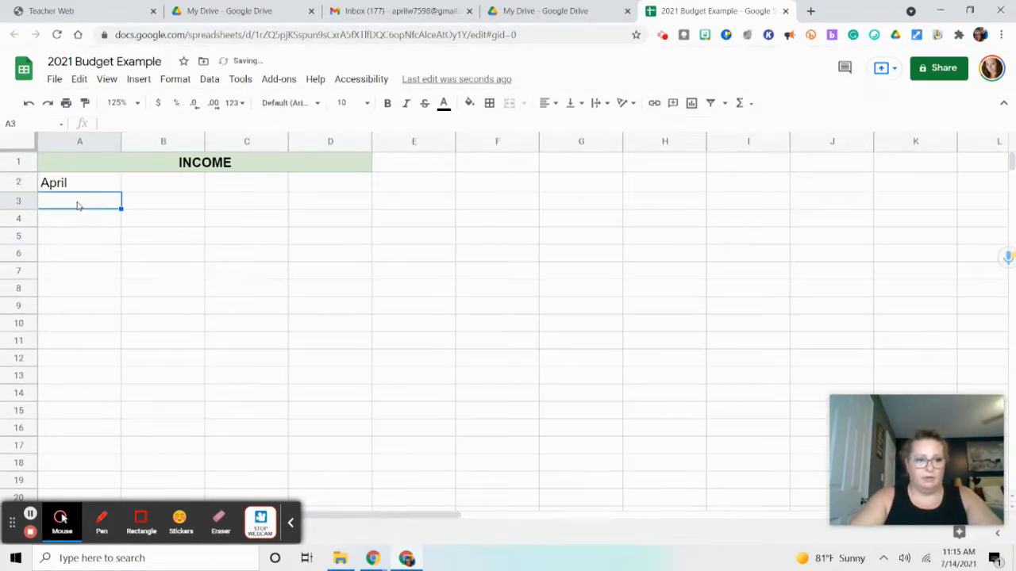
{"action": "type", "text": "Mark"}
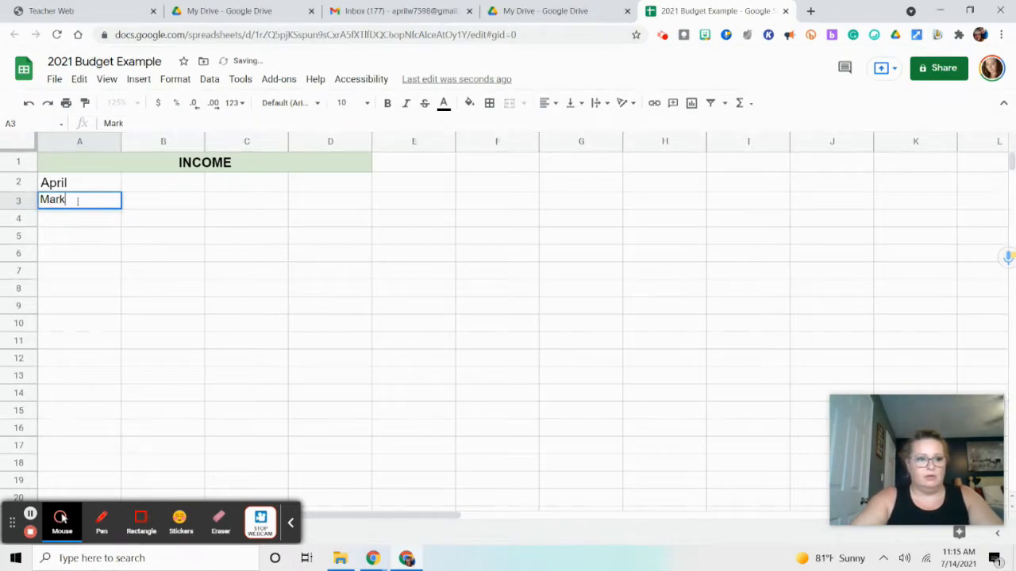
{"action": "left_click", "coordinate": [76, 223]}
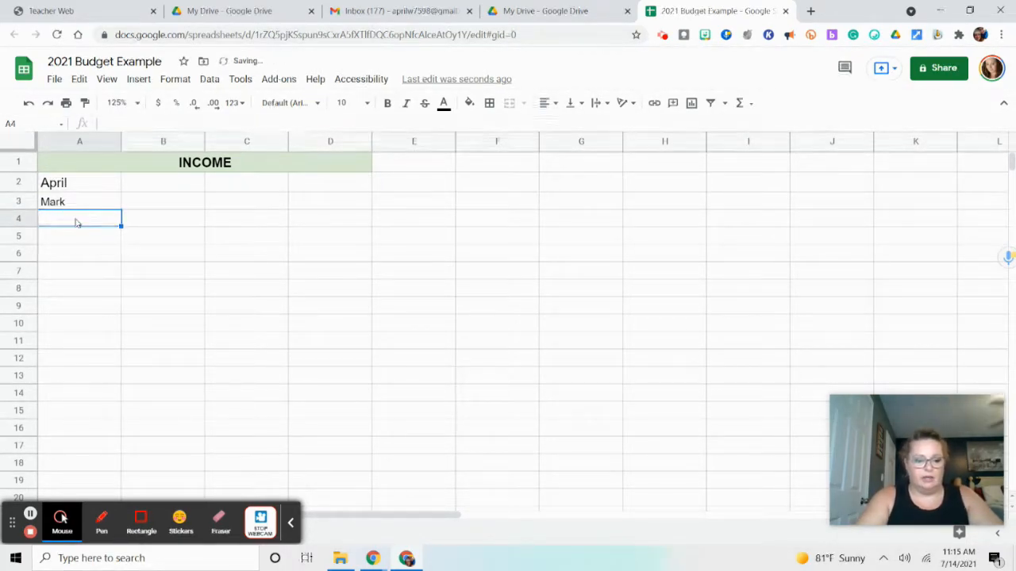
{"action": "type", "text": "S"}
{"action": "type", "text": "ther"}
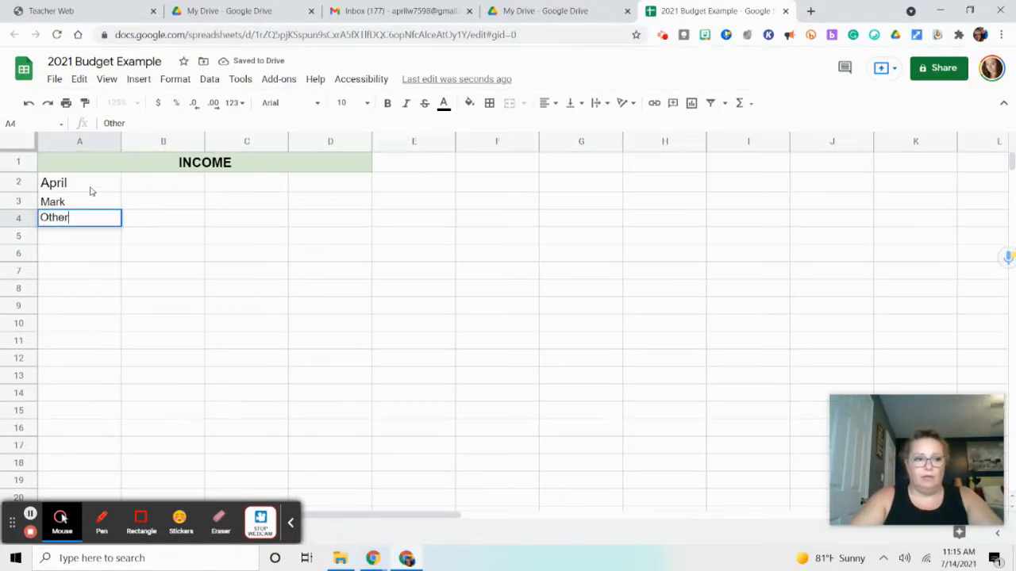
Set the font size of cells A3 and A4 to 12
{"action": "left_click", "coordinate": [91, 189]}
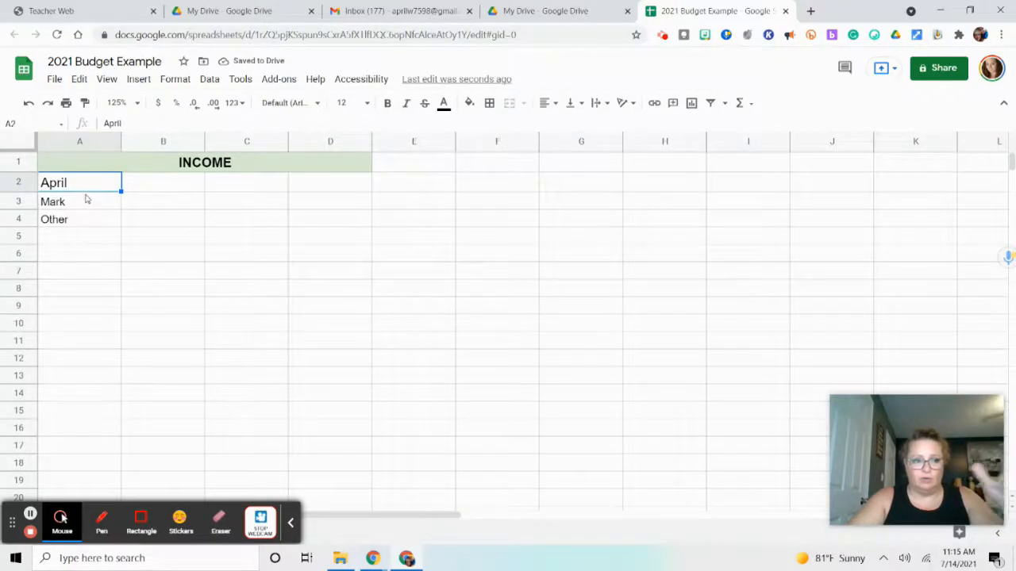
{"action": "left_click", "coordinate": [86, 208]}
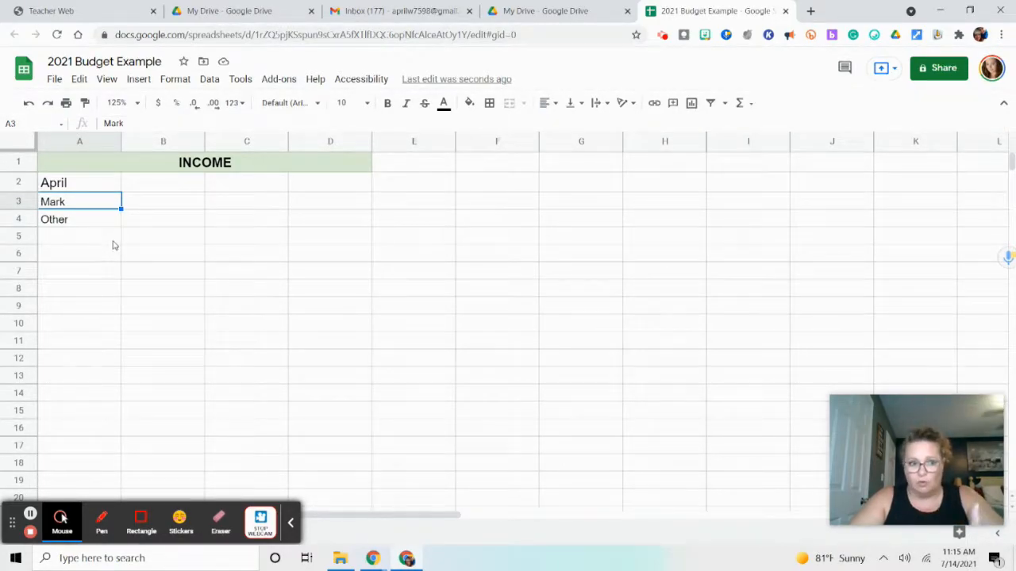
{"action": "left_click", "coordinate": [78, 220]}
{"action": "left_click_drag", "start_coordinate": [102, 201], "coordinate": [102, 219]}
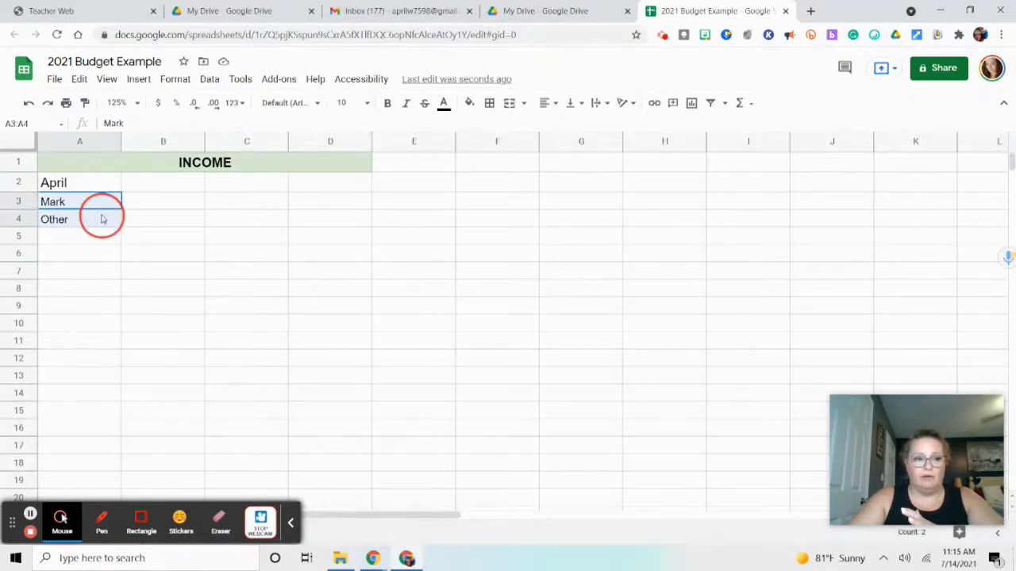
{"action": "left_click", "coordinate": [342, 103]}
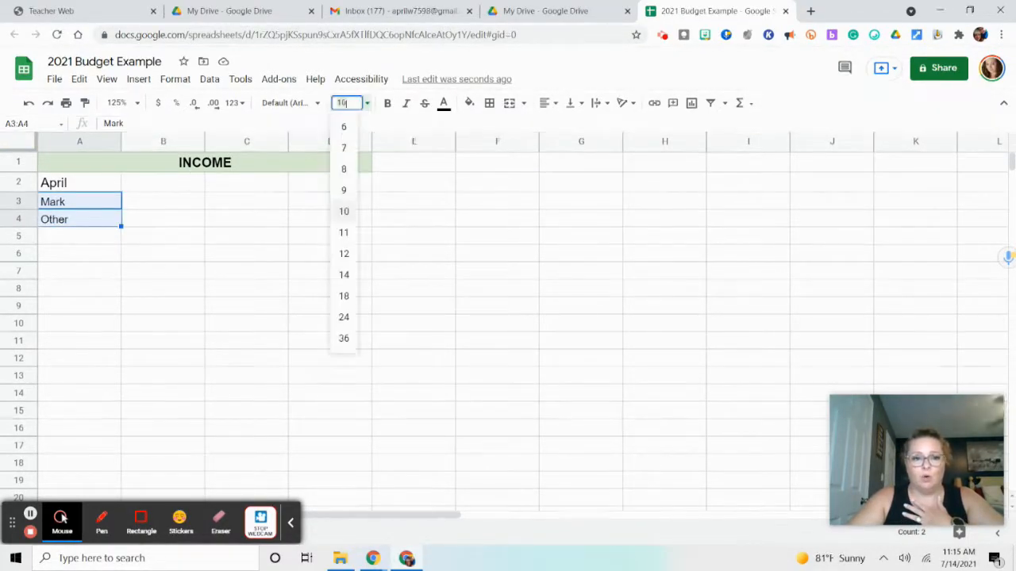
{"action": "left_click", "coordinate": [345, 252]}
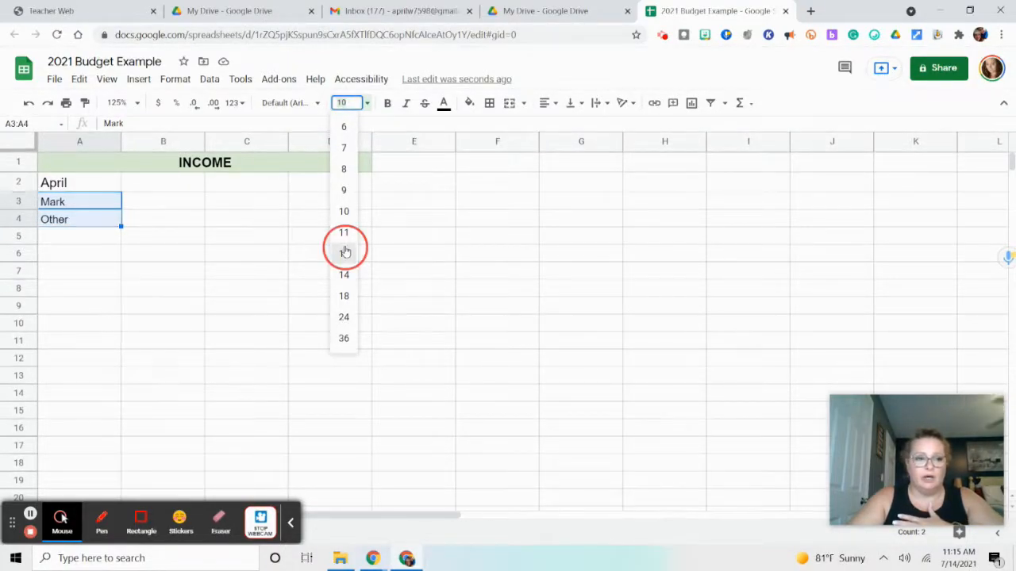
Insert one blank row above row 2, directly under the INCOME heading
{"action": "left_click", "coordinate": [176, 183]}
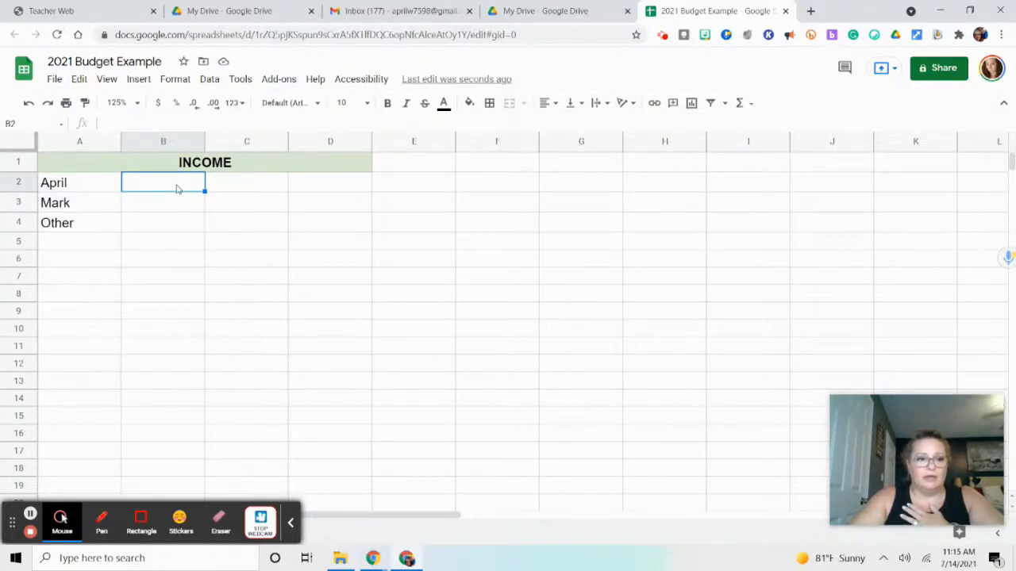
{"action": "left_click", "coordinate": [22, 182]}
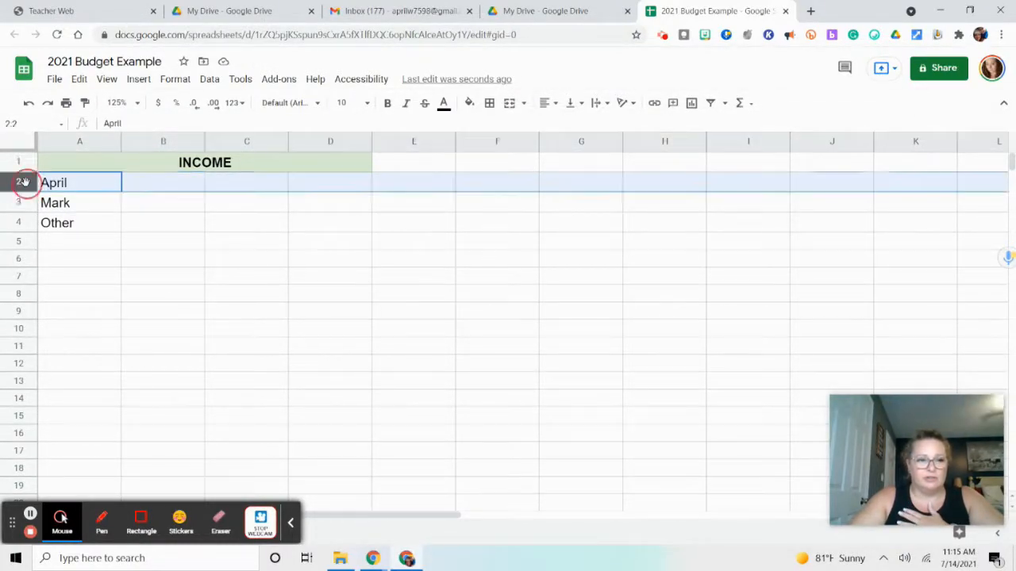
{"action": "right_click", "coordinate": [21, 183]}
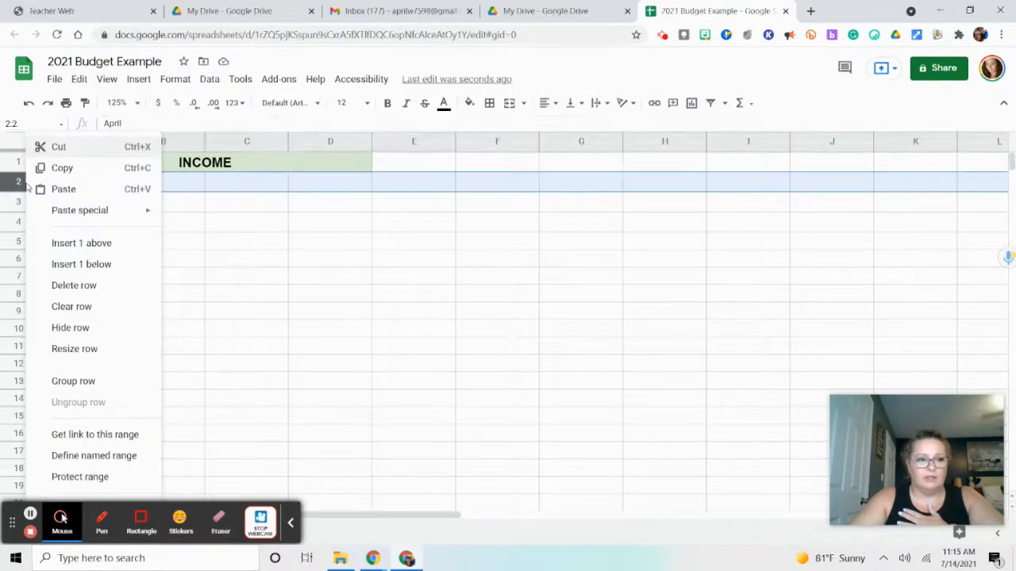
{"action": "left_click", "coordinate": [62, 241]}
Enter the column headings 1st Pay, 2nd Pay and Totals in cells B2 through D2 and make them bold
{"action": "left_click", "coordinate": [145, 182]}
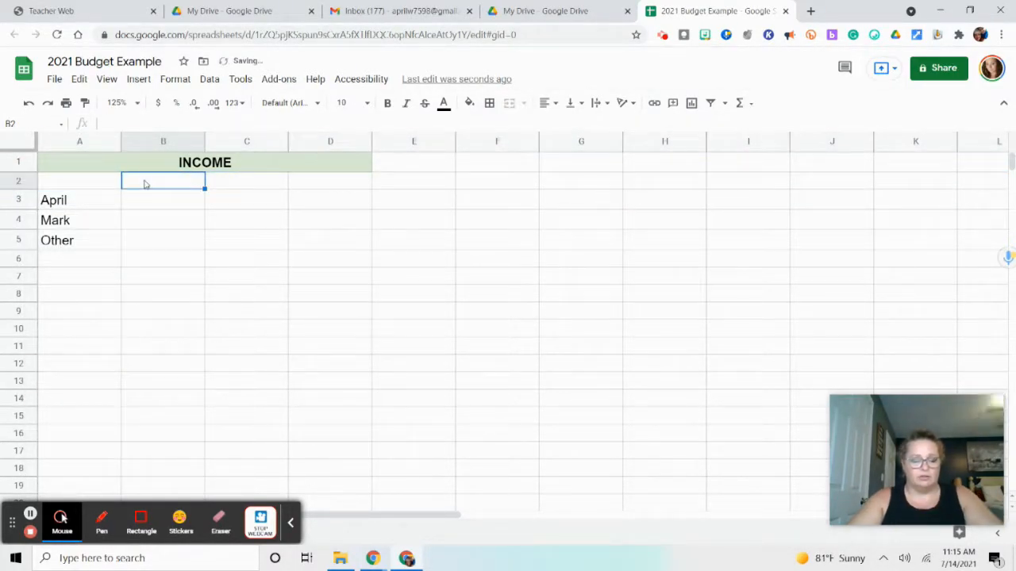
{"action": "type", "text": "1st Pay"}
{"action": "key", "text": "Tab"}
{"action": "type", "text": "2nd Pay"}
{"action": "key", "text": "Tab"}
{"action": "type", "text": "Totals"}
{"action": "left_click_drag", "start_coordinate": [145, 184], "coordinate": [324, 190]}
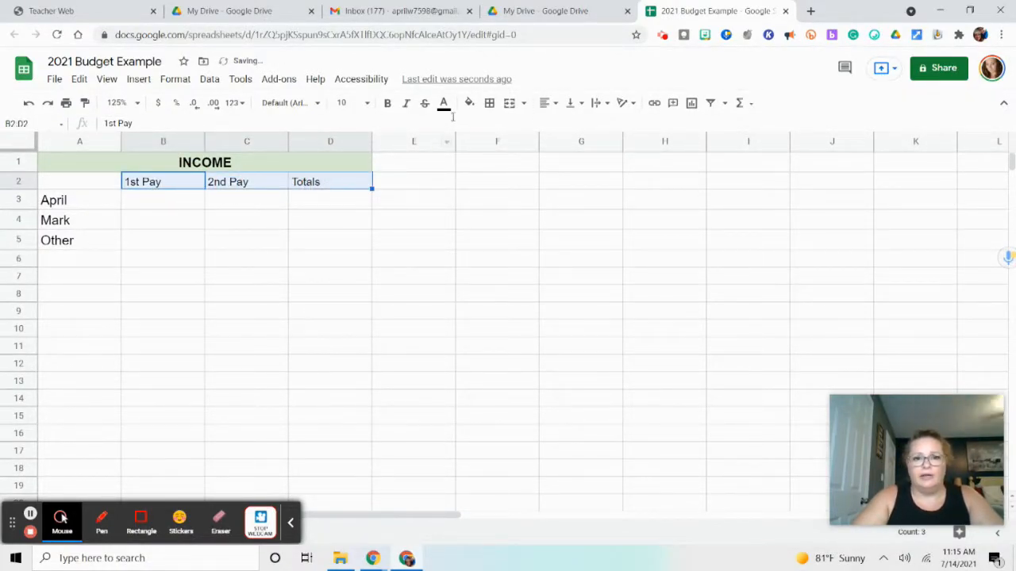
{"action": "left_click", "coordinate": [388, 105]}
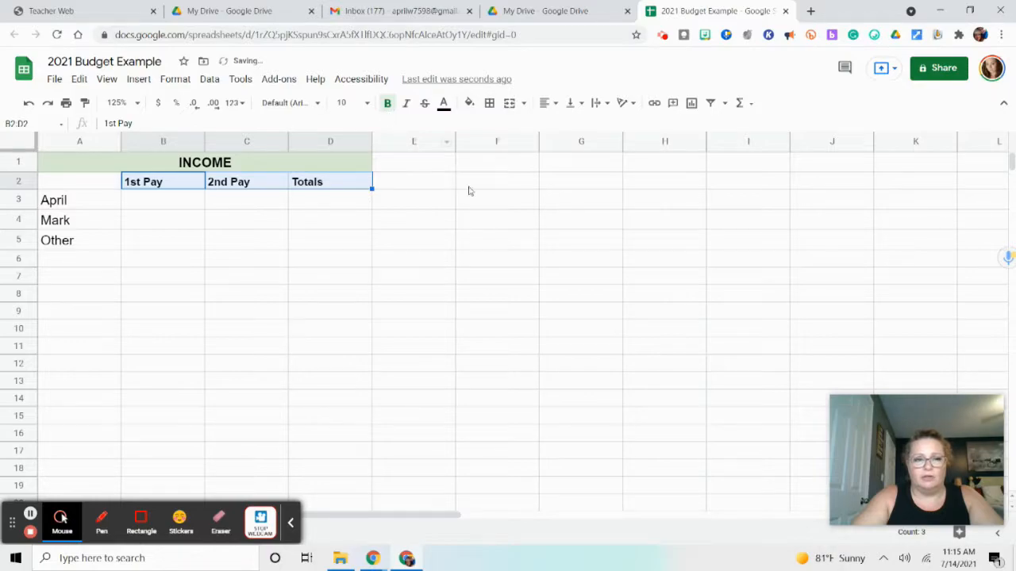
Enter the row label Total Income in cell A6, below the Other row
{"action": "left_click", "coordinate": [148, 203]}
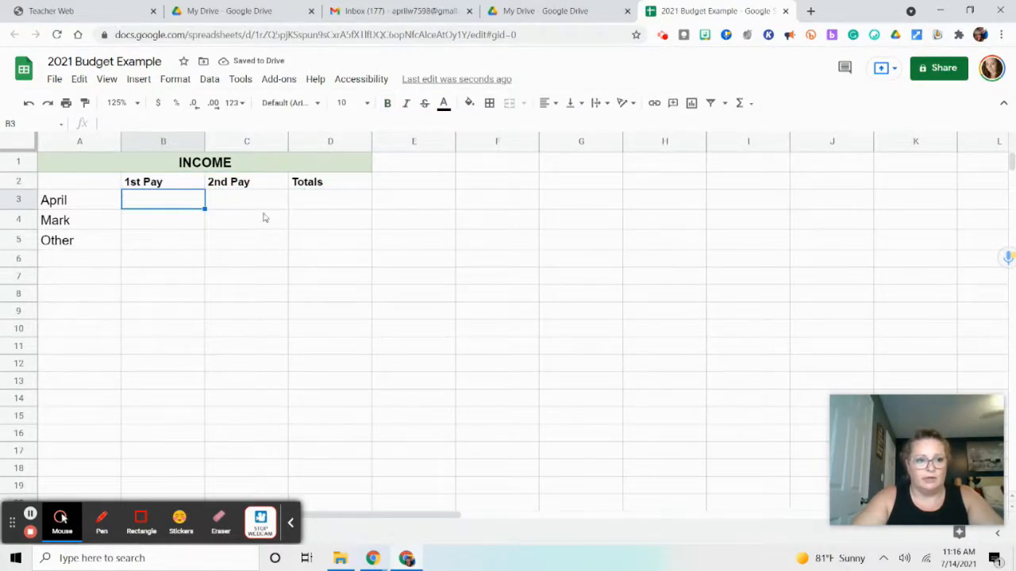
{"action": "left_click_drag", "start_coordinate": [89, 203], "coordinate": [92, 239]}
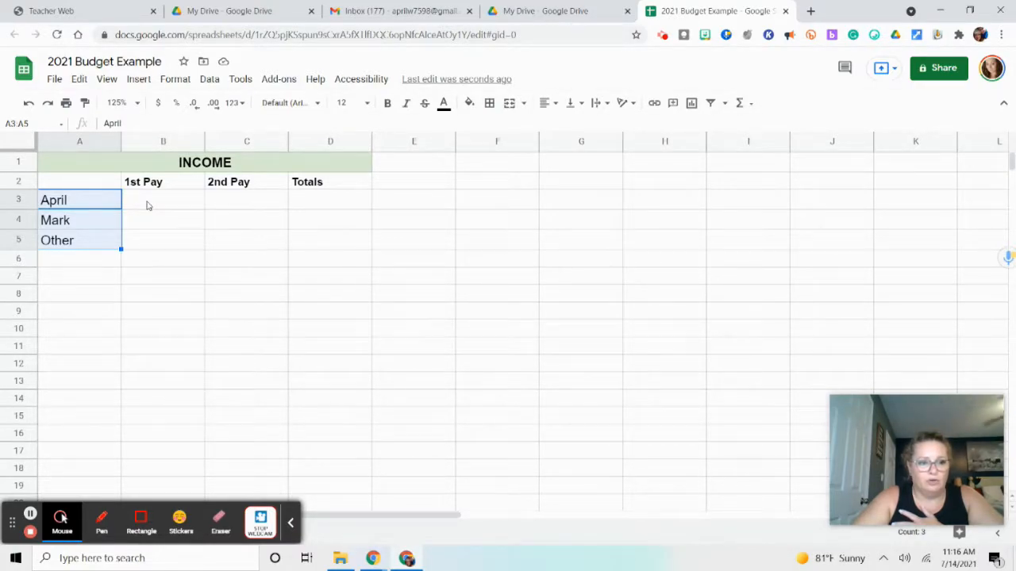
{"action": "left_click", "coordinate": [100, 267]}
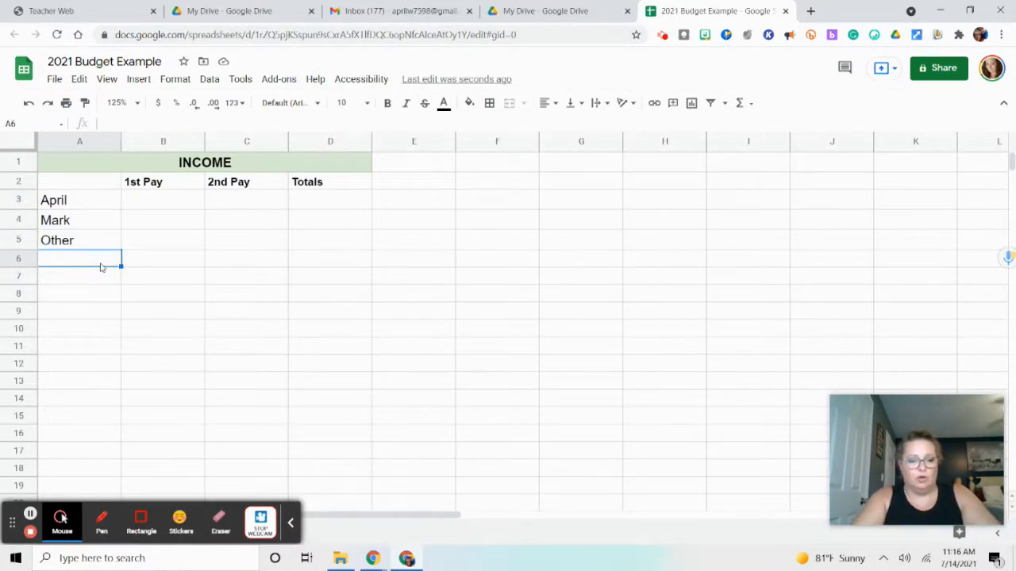
{"action": "type", "text": "Total Income"}
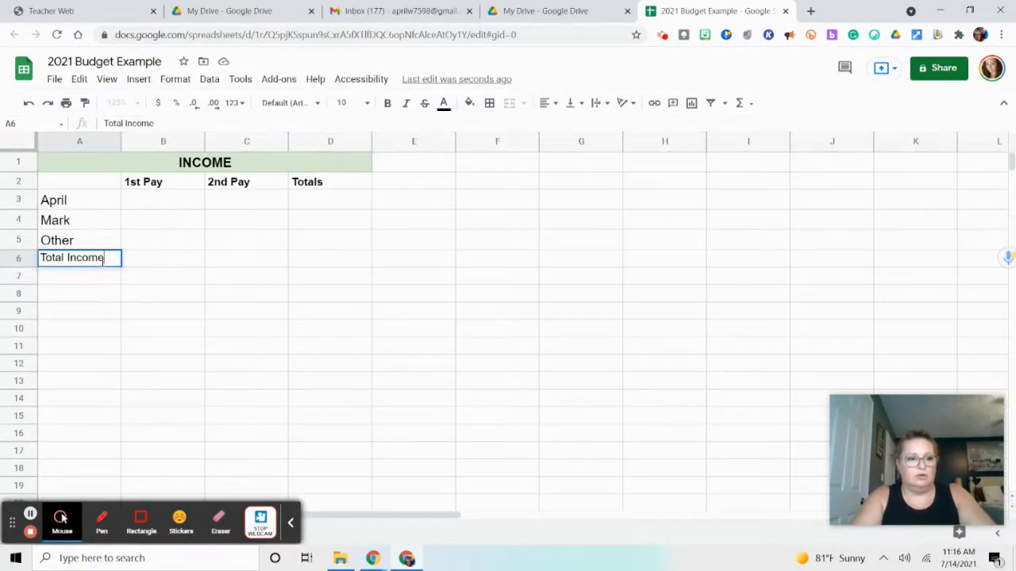
{"action": "left_click", "coordinate": [352, 187]}
{"action": "left_click_drag", "start_coordinate": [353, 187], "coordinate": [358, 239]}
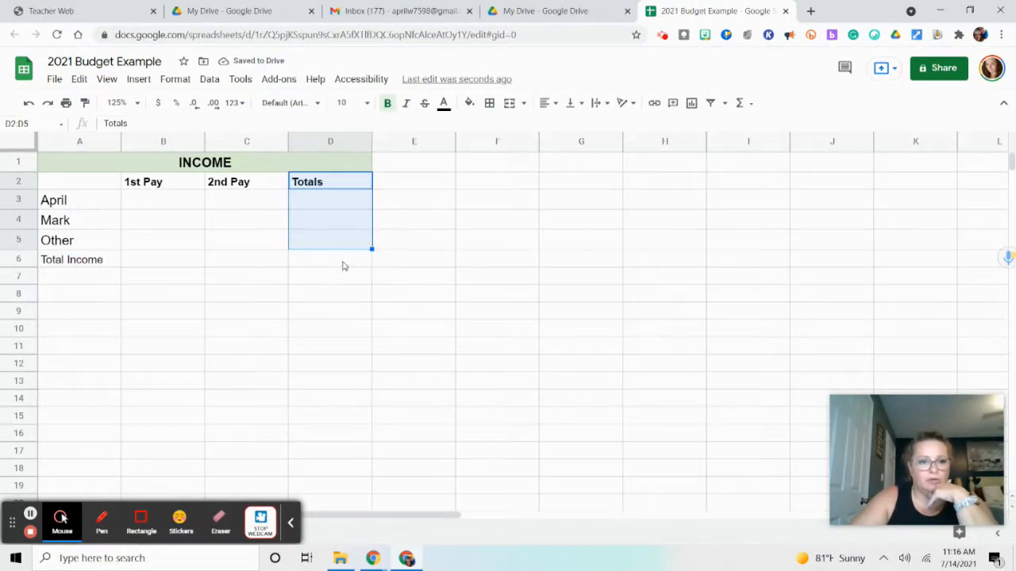
{"action": "left_click", "coordinate": [333, 206]}
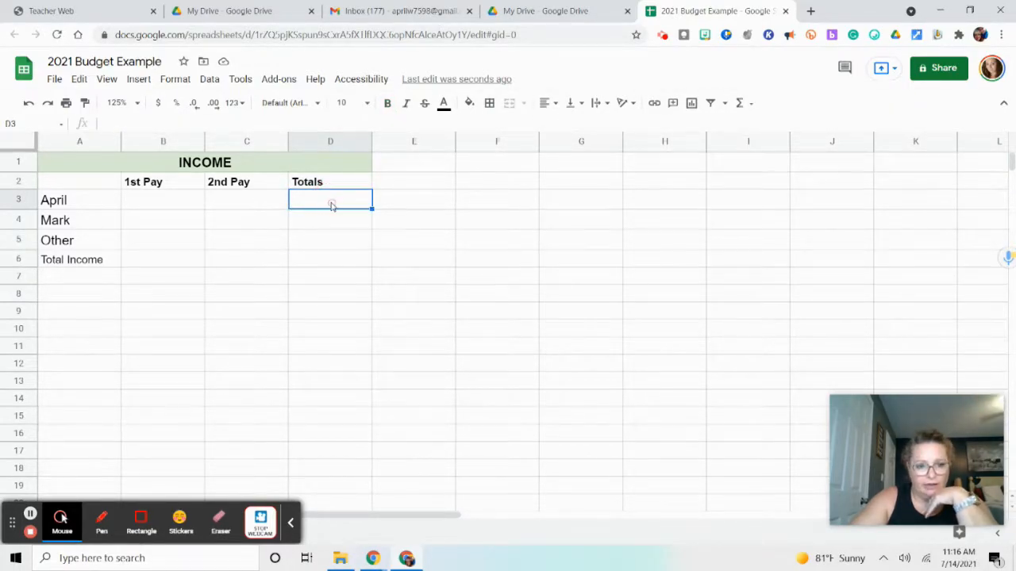
{"action": "left_click", "coordinate": [330, 224]}
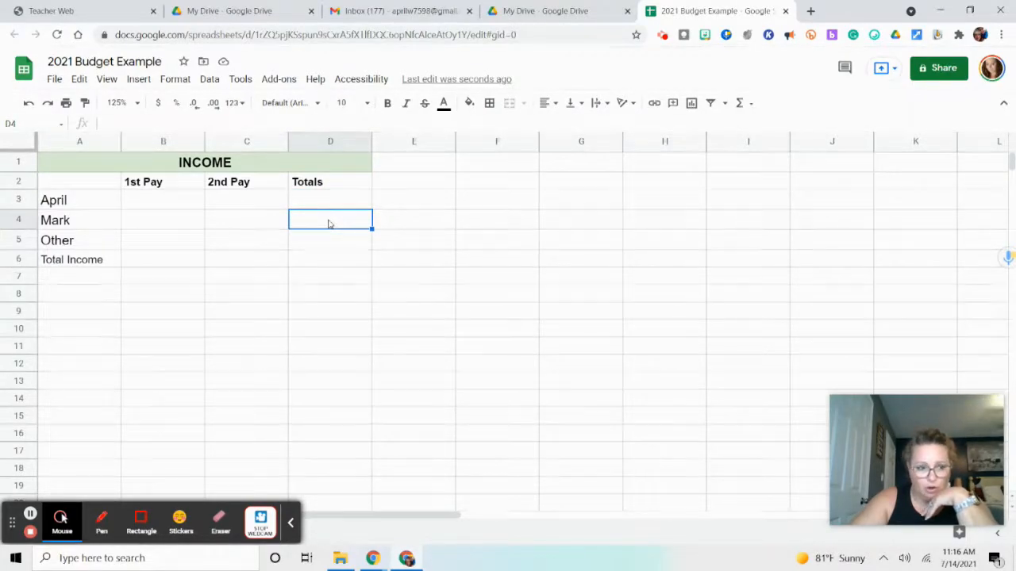
{"action": "left_click", "coordinate": [329, 249]}
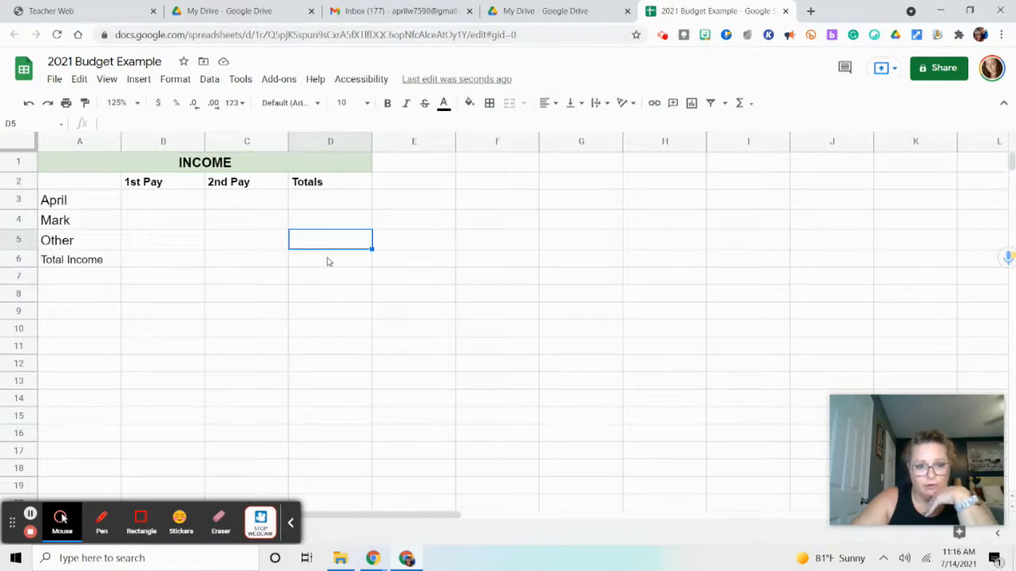
{"action": "left_click", "coordinate": [328, 260]}
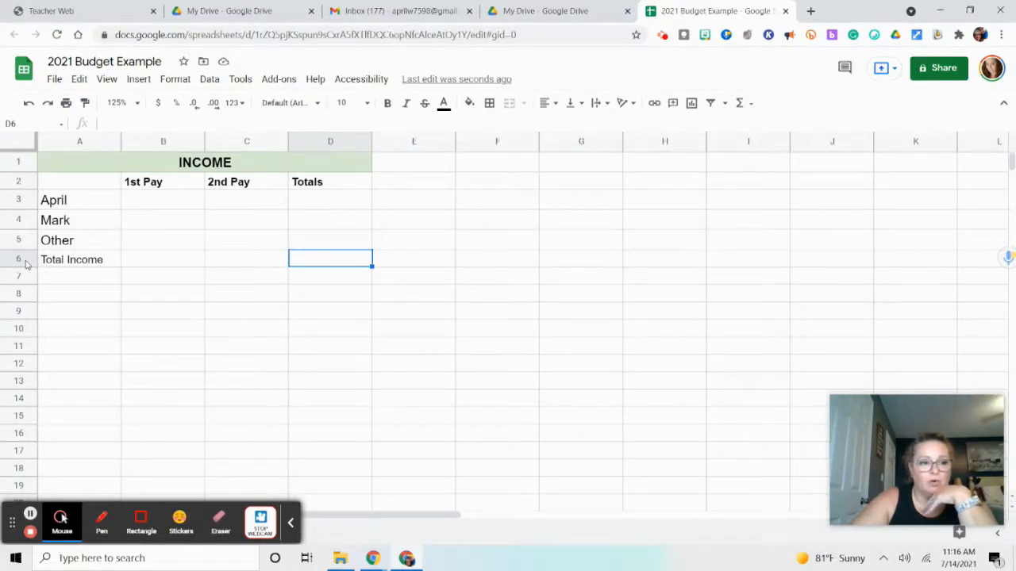
{"action": "left_click", "coordinate": [141, 262]}
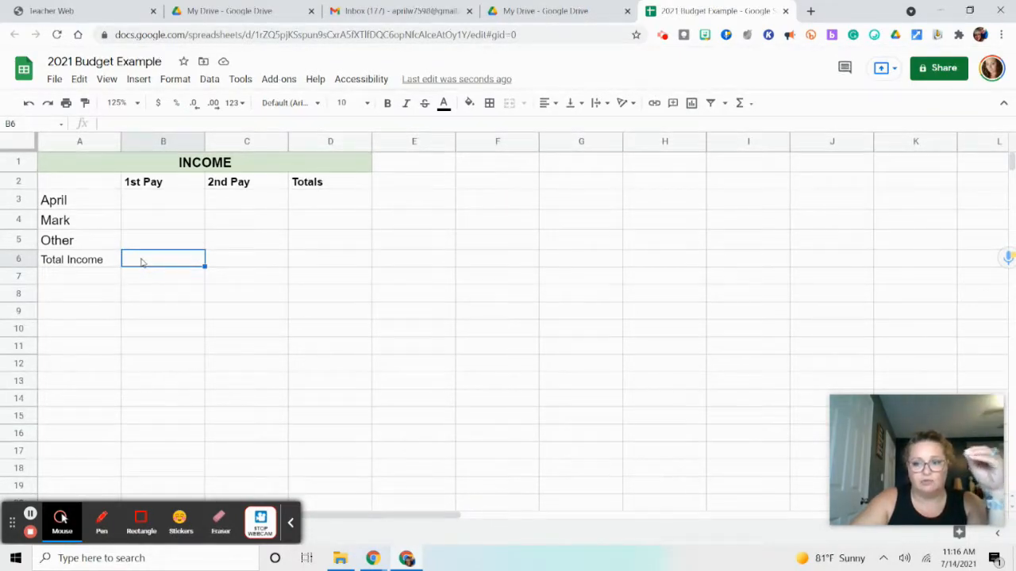
{"action": "left_click", "coordinate": [227, 262]}
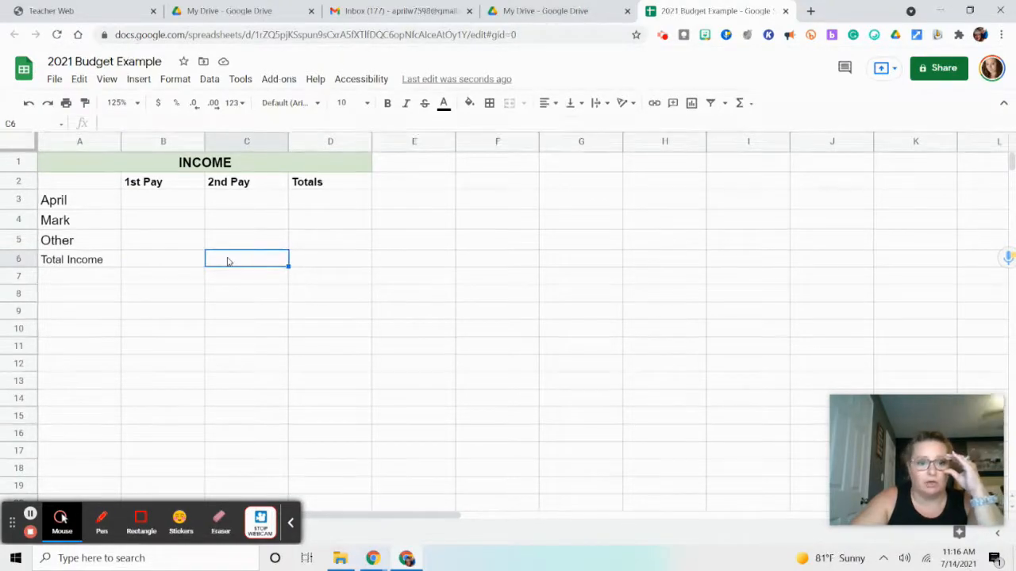
{"action": "left_click", "coordinate": [325, 263]}
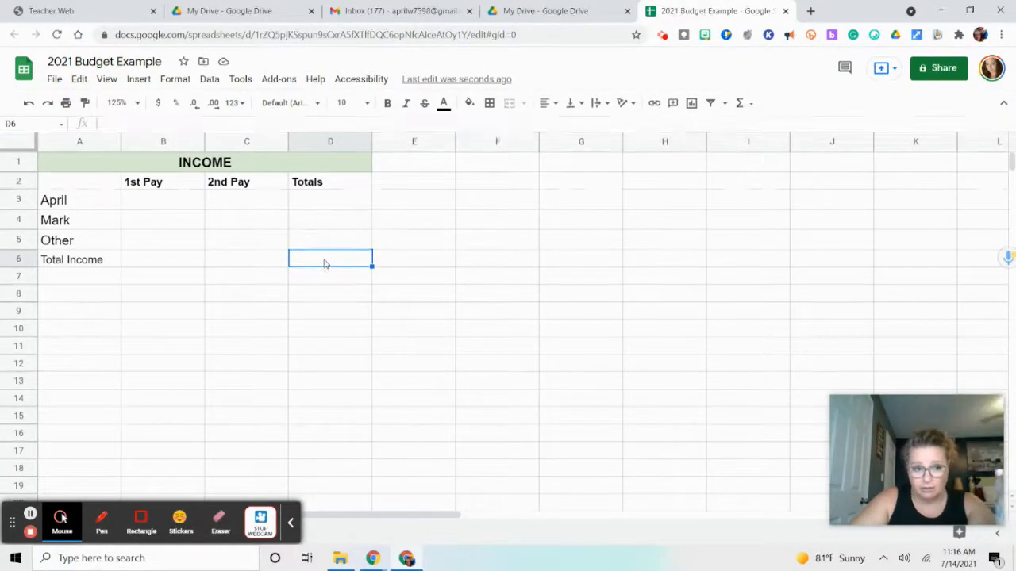
{"action": "left_click", "coordinate": [292, 181]}
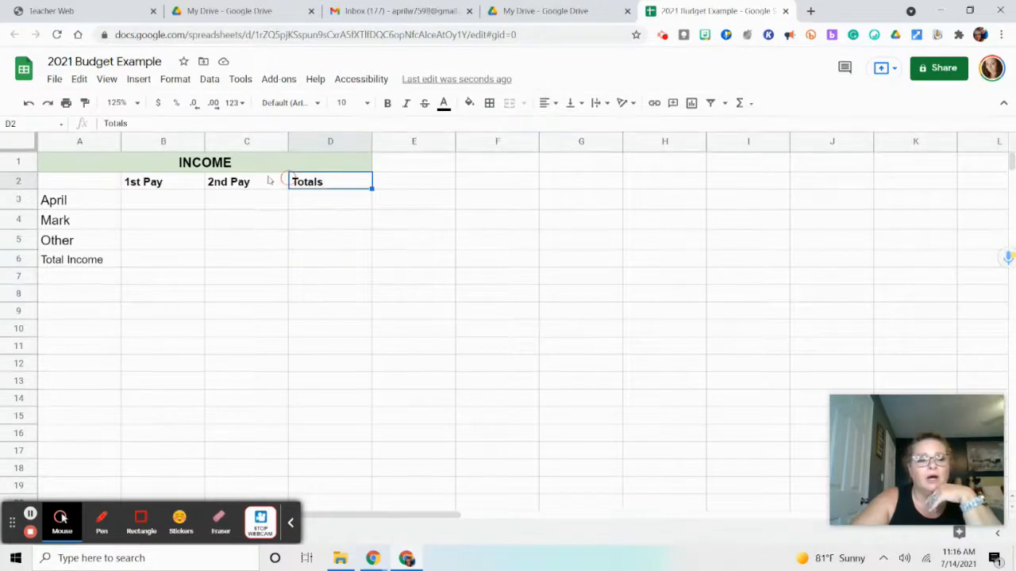
Make the Total Income label in cell A6 bold
{"action": "left_click", "coordinate": [48, 261]}
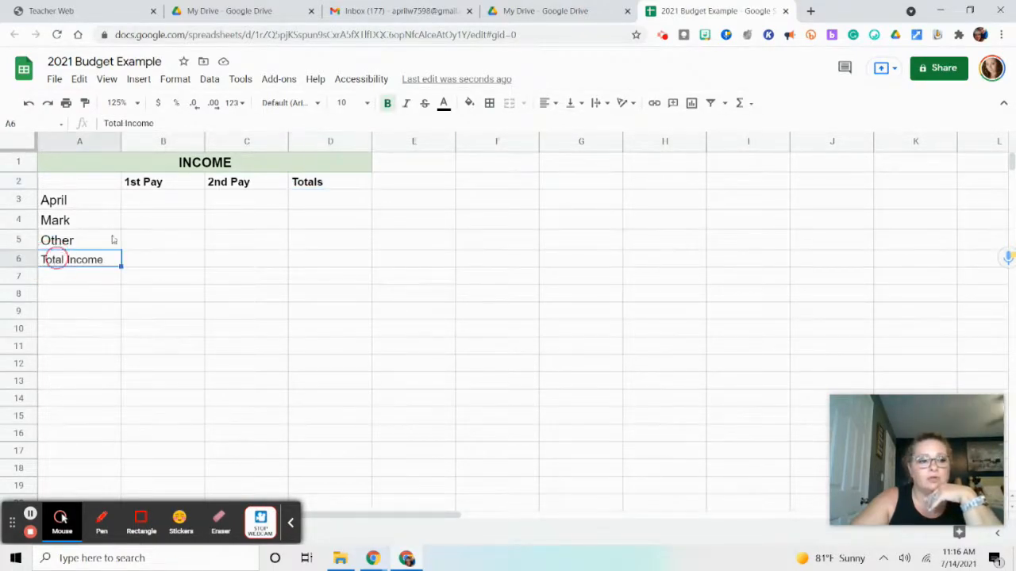
{"action": "left_click", "coordinate": [387, 102]}
{"action": "left_click", "coordinate": [167, 258]}
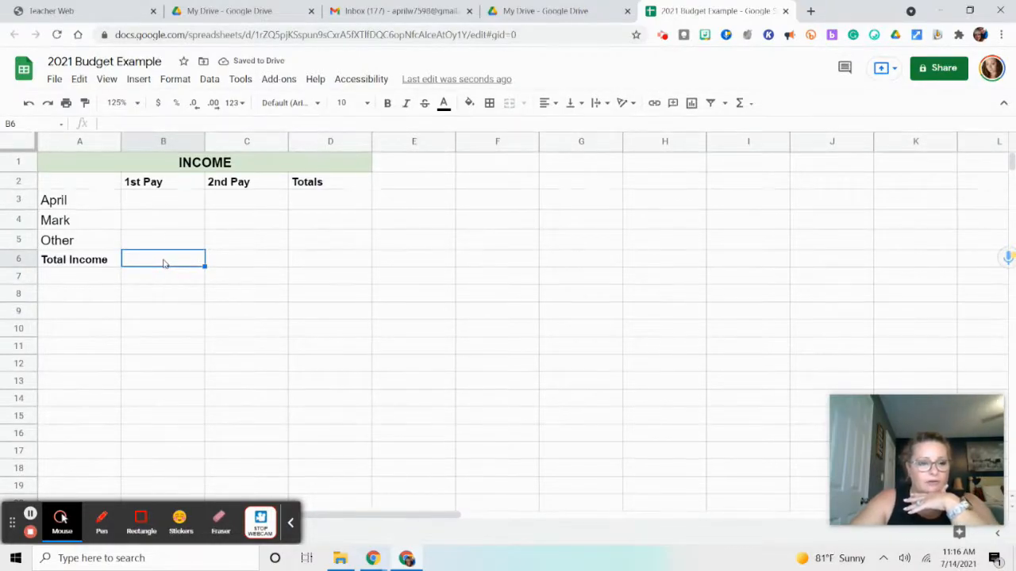
Enter 1000.00 as the 1st Pay and 2nd Pay of both earners in cells B3, C3, B4 and C4
{"action": "left_click", "coordinate": [172, 204]}
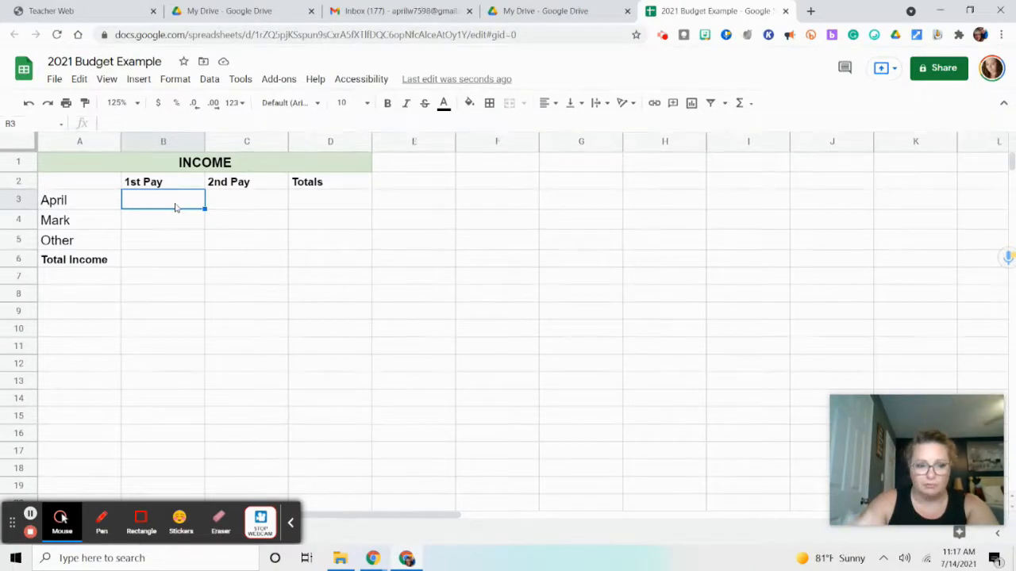
{"action": "type", "text": "1"}
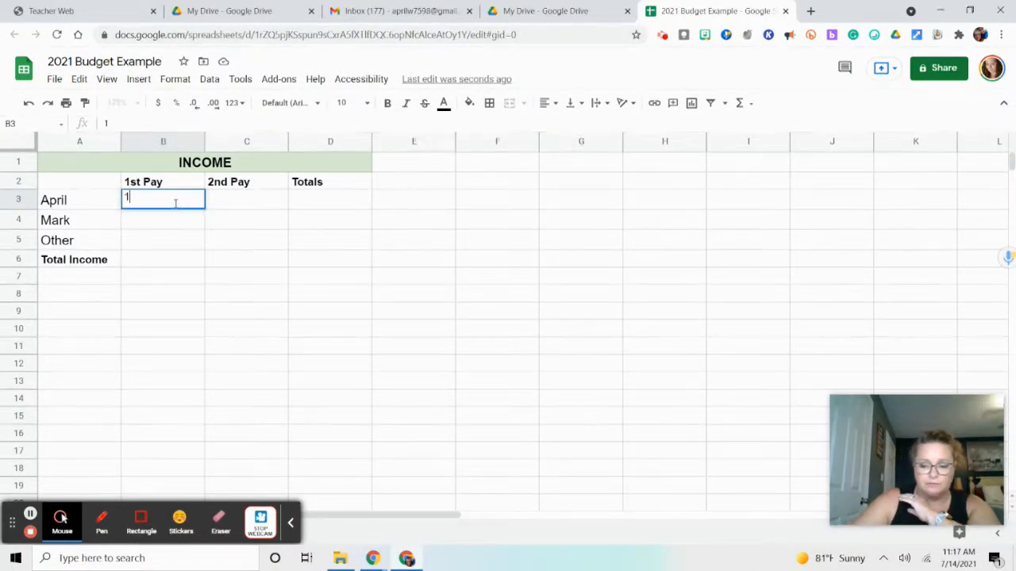
{"action": "type", "text": "000.00"}
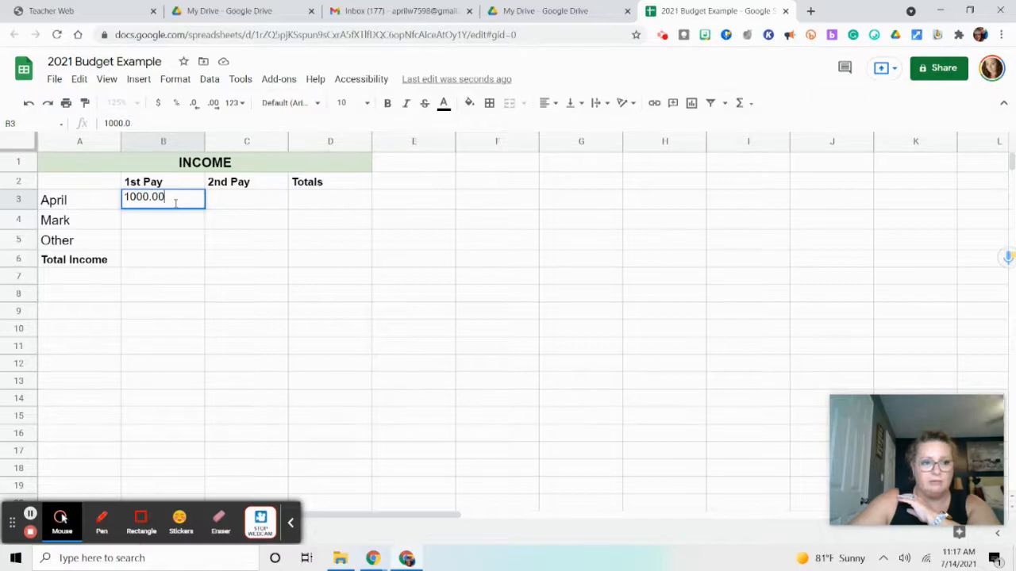
{"action": "left_click", "coordinate": [272, 203]}
{"action": "type", "text": "1000.00"}
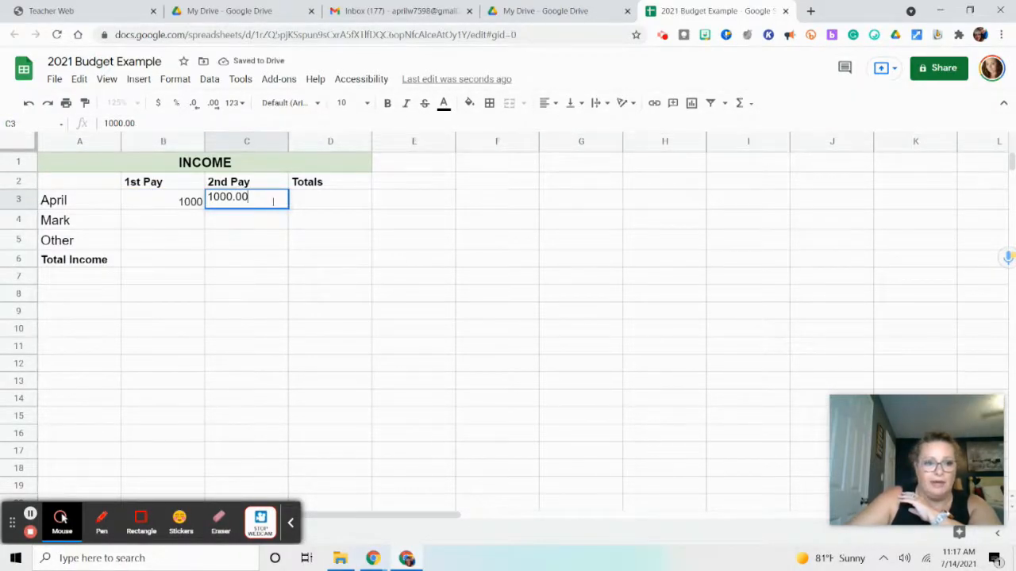
{"action": "left_click", "coordinate": [175, 225]}
{"action": "type", "text": "1000.00"}
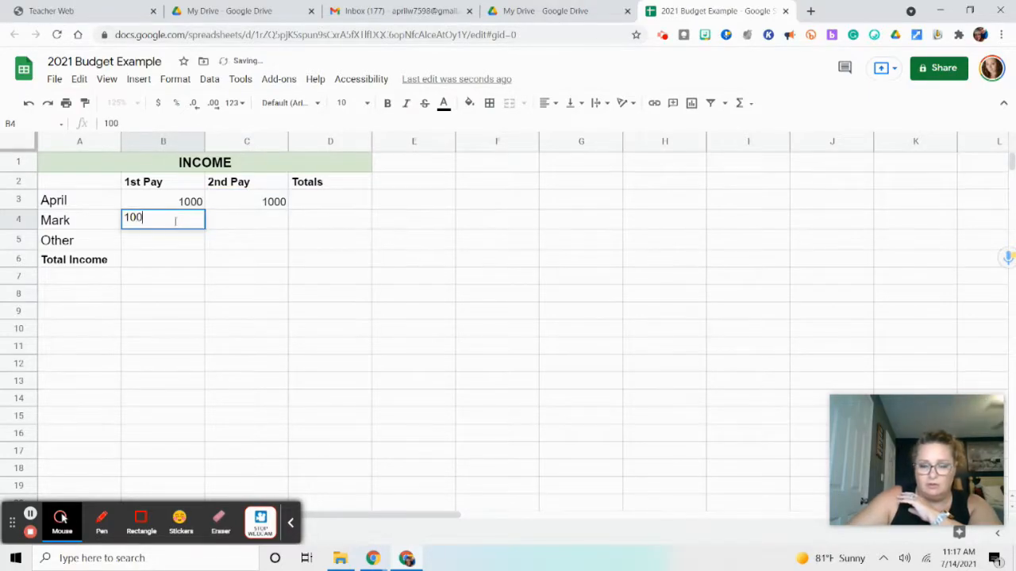
{"action": "left_click", "coordinate": [218, 228]}
{"action": "type", "text": "1000.00"}
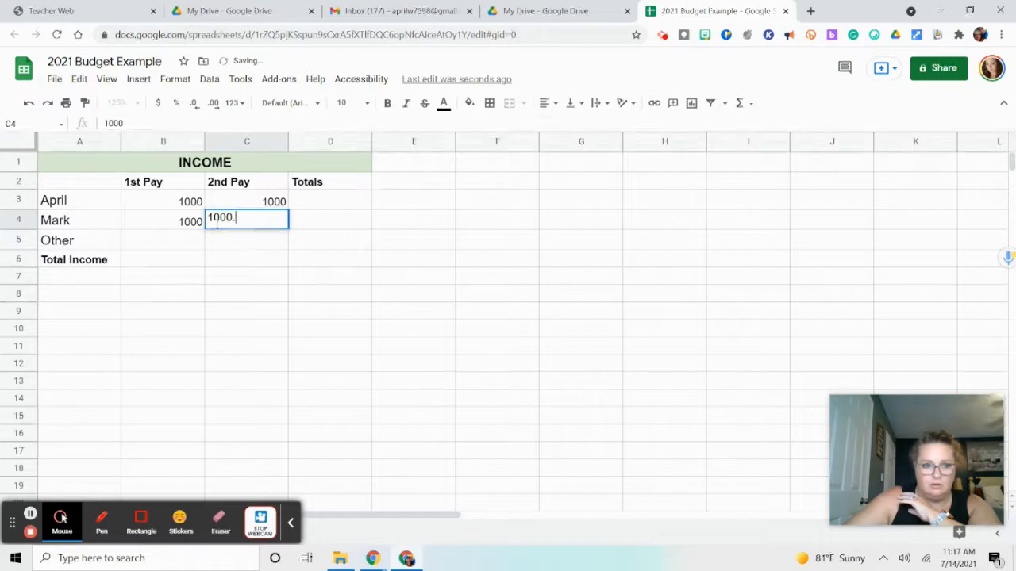
Enter 500.00 as the 1st Pay and 2nd Pay amounts of the Other row in cells B5 and C5
{"action": "left_click", "coordinate": [184, 246]}
{"action": "type", "text": "500.00"}
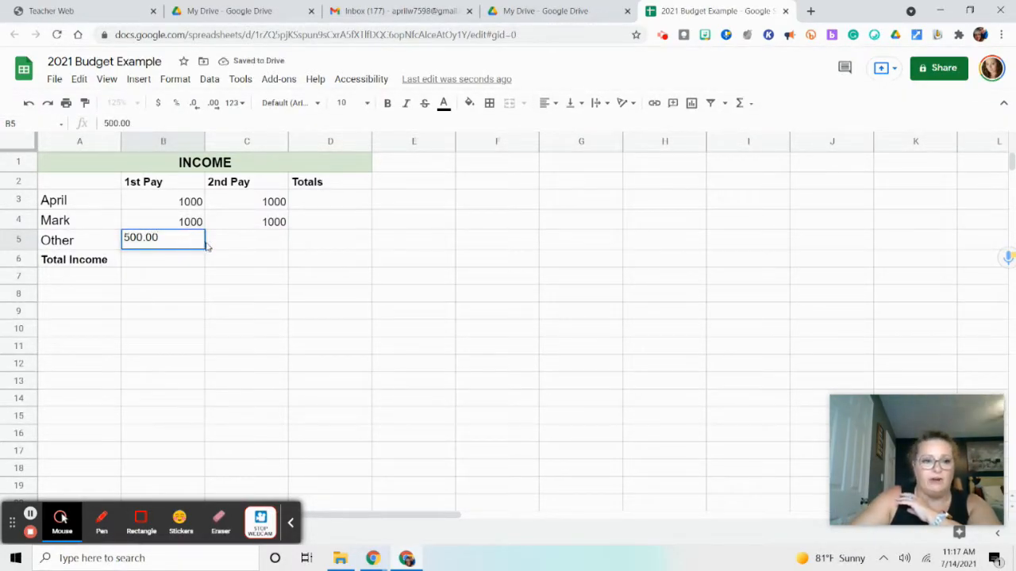
{"action": "left_click", "coordinate": [211, 247]}
{"action": "type", "text": "500.00"}
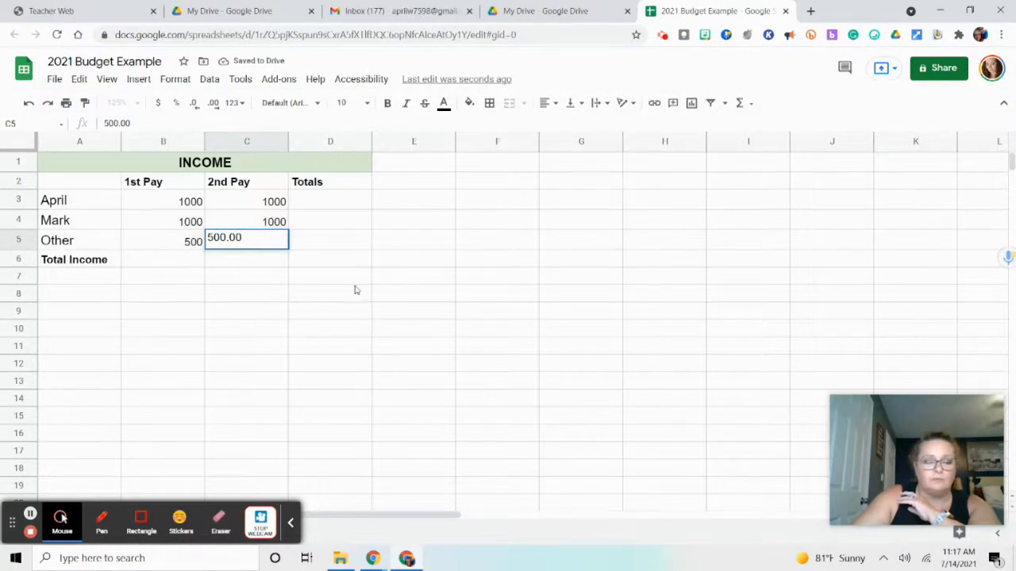
{"action": "left_click", "coordinate": [498, 322]}
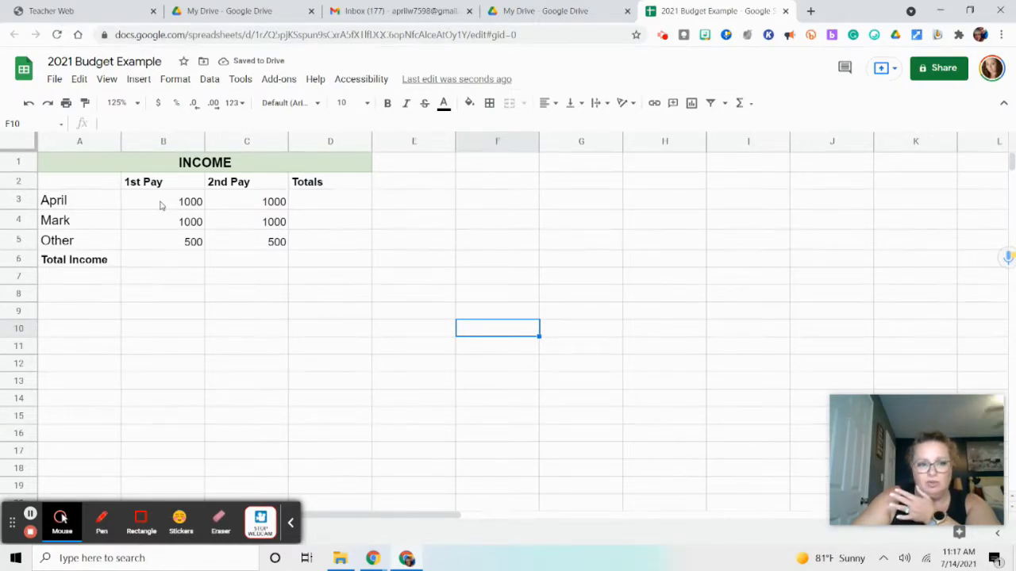
Format the pay amounts in cells B3 through C5 as dollar currency
{"action": "left_click_drag", "start_coordinate": [160, 205], "coordinate": [248, 242]}
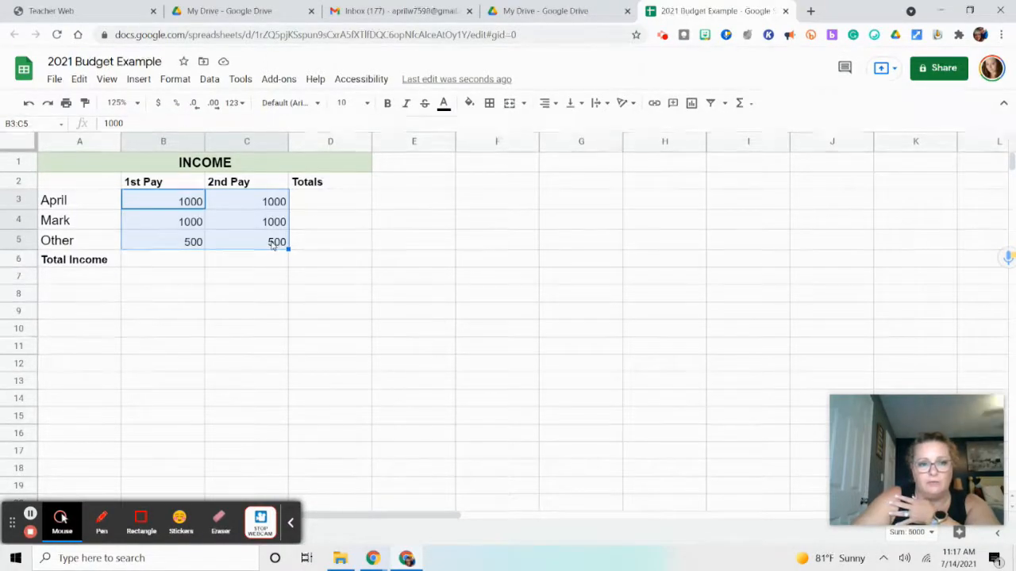
{"action": "left_click", "coordinate": [160, 106]}
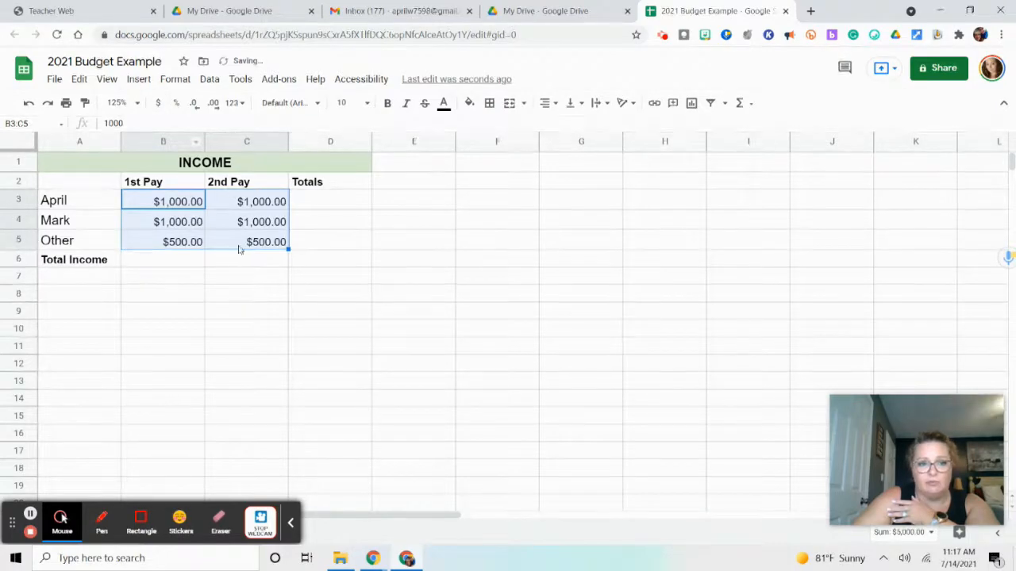
{"action": "left_click", "coordinate": [322, 207]}
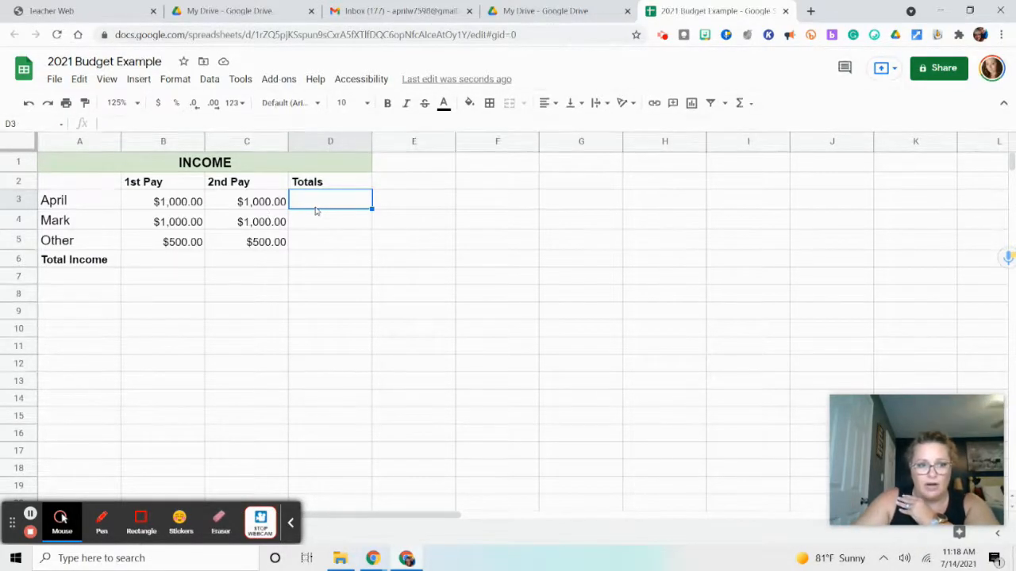
Total the first earner's two pays in cell D3 with the formula =1000.00+1000.00
{"action": "left_click", "coordinate": [160, 205]}
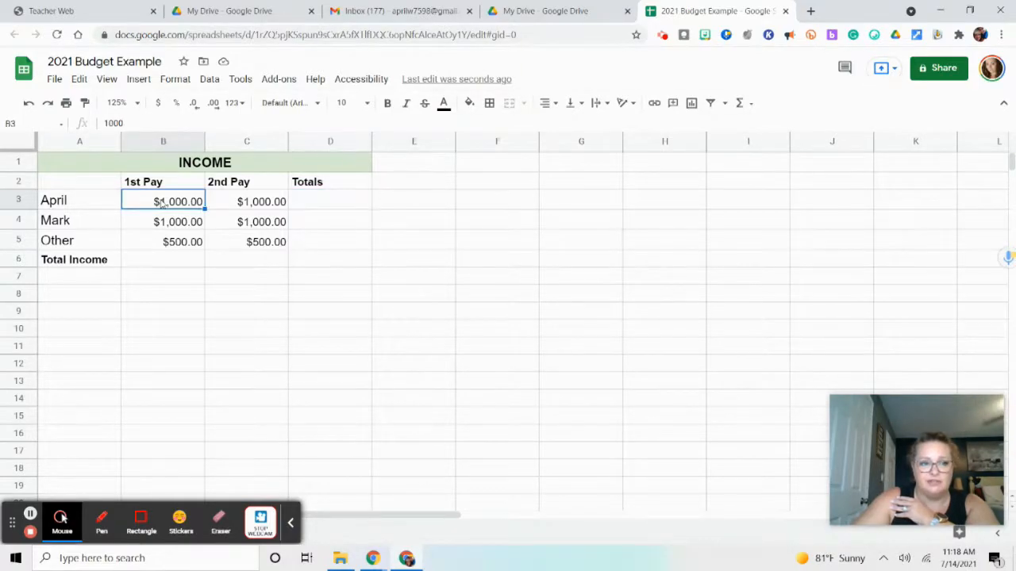
{"action": "left_click", "coordinate": [248, 204]}
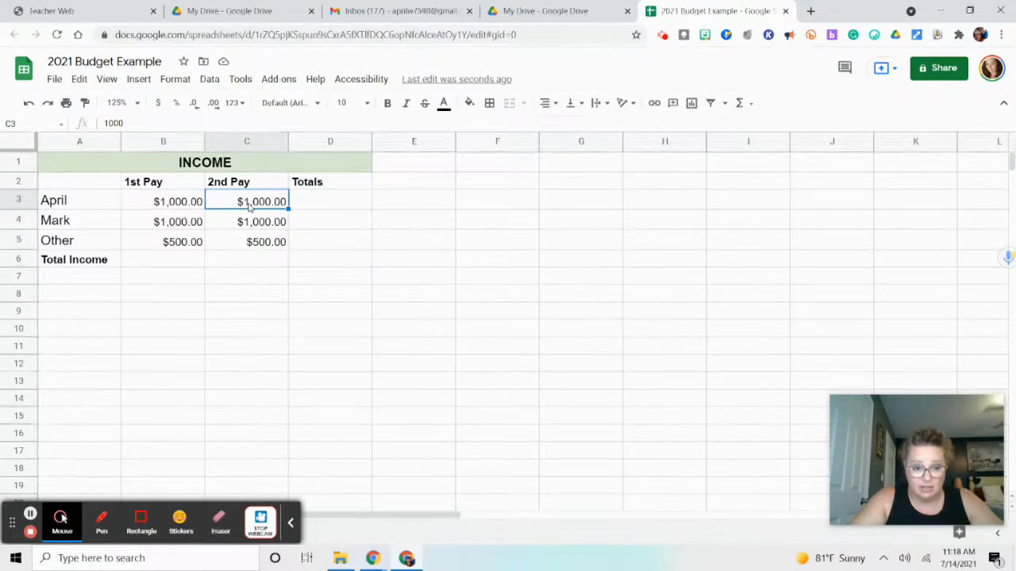
{"action": "left_click", "coordinate": [334, 204]}
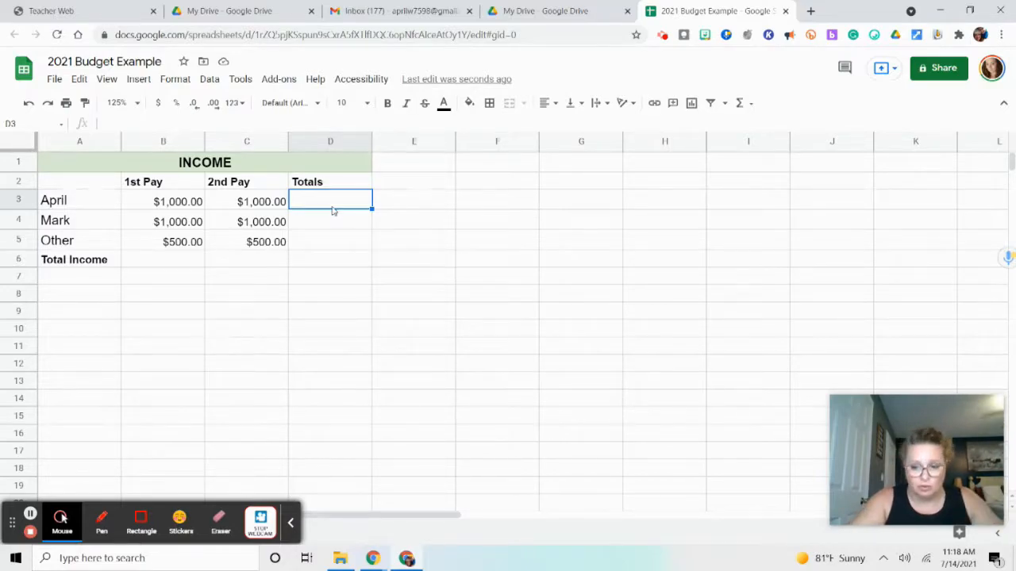
{"action": "type", "text": "="}
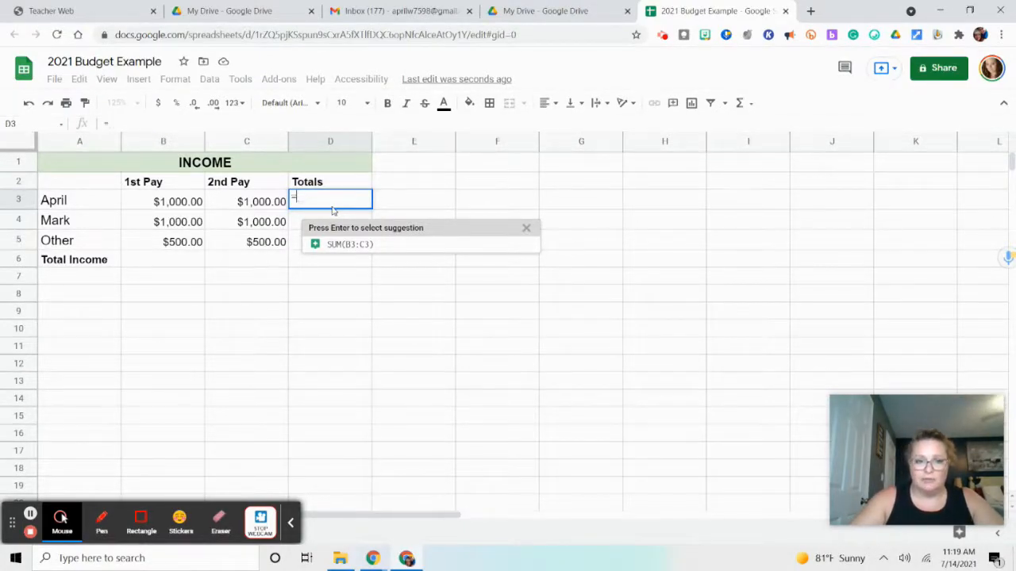
{"action": "type", "text": "1000.00+100"}
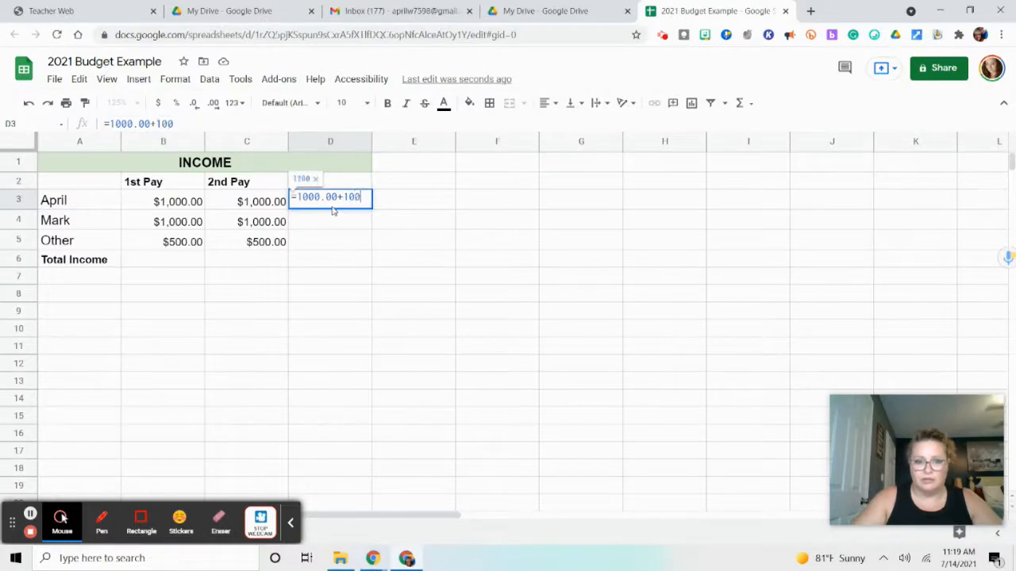
{"action": "type", "text": "0.00"}
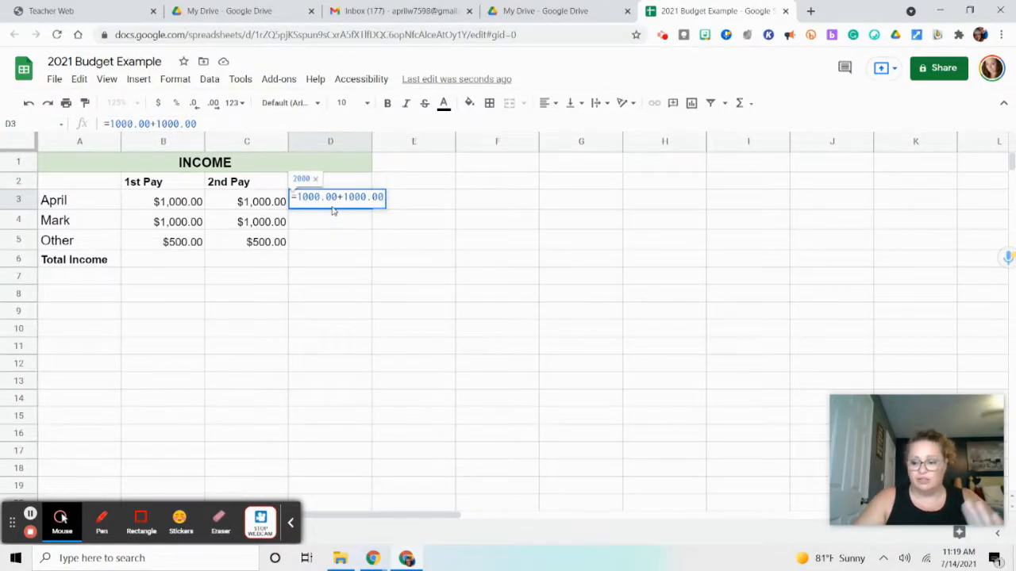
{"action": "key", "text": "Return"}
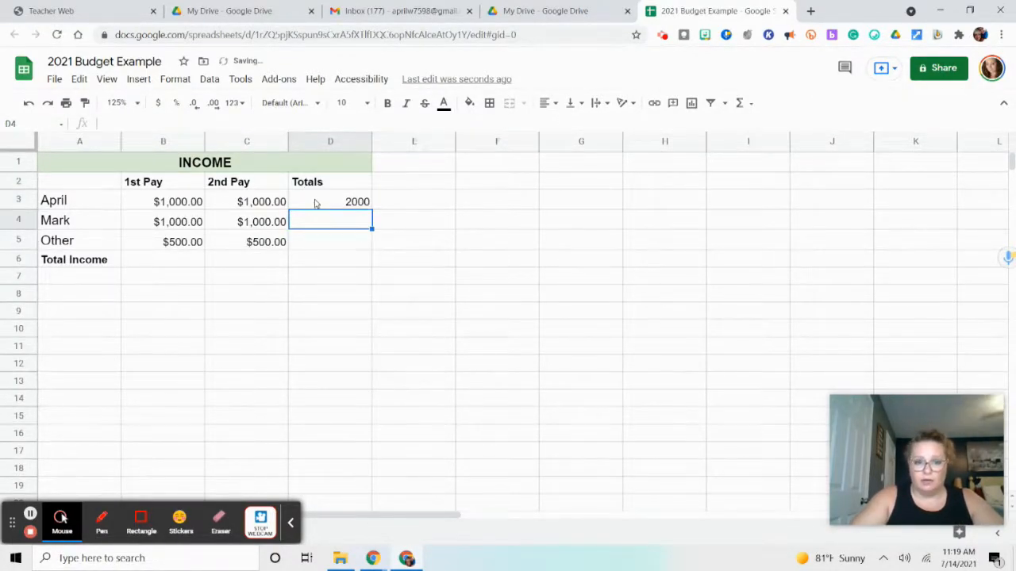
{"action": "left_click", "coordinate": [362, 203]}
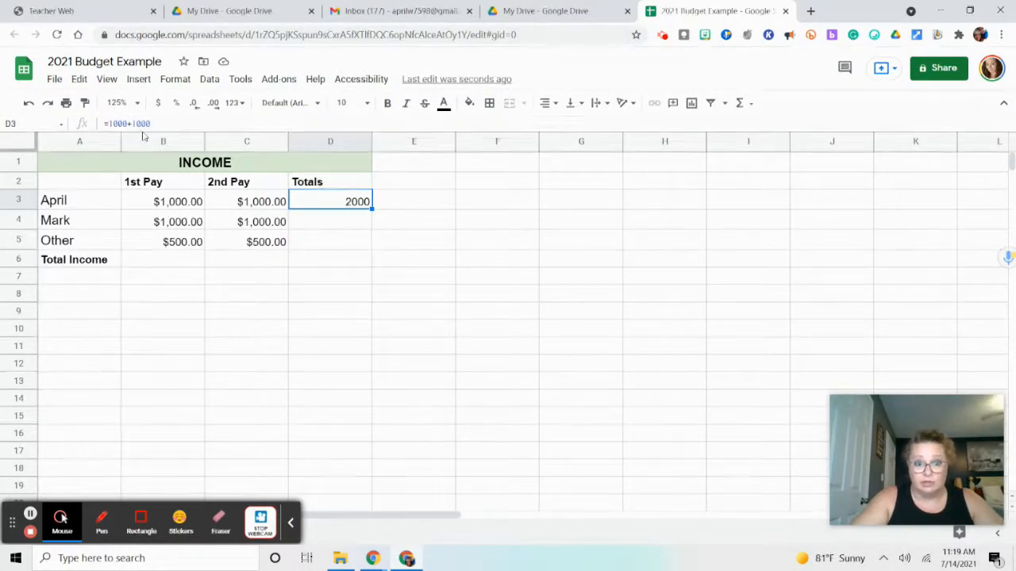
Try 1200.00 as the first earner's 1st Pay in cell B3, and undo it together with the D3 total
{"action": "left_click", "coordinate": [181, 203]}
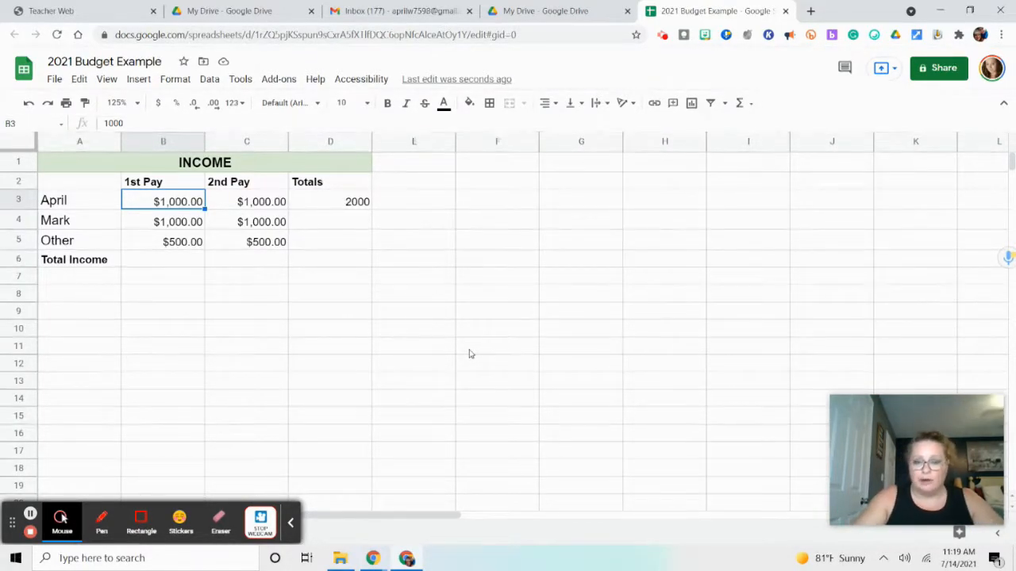
{"action": "type", "text": "00.00"}
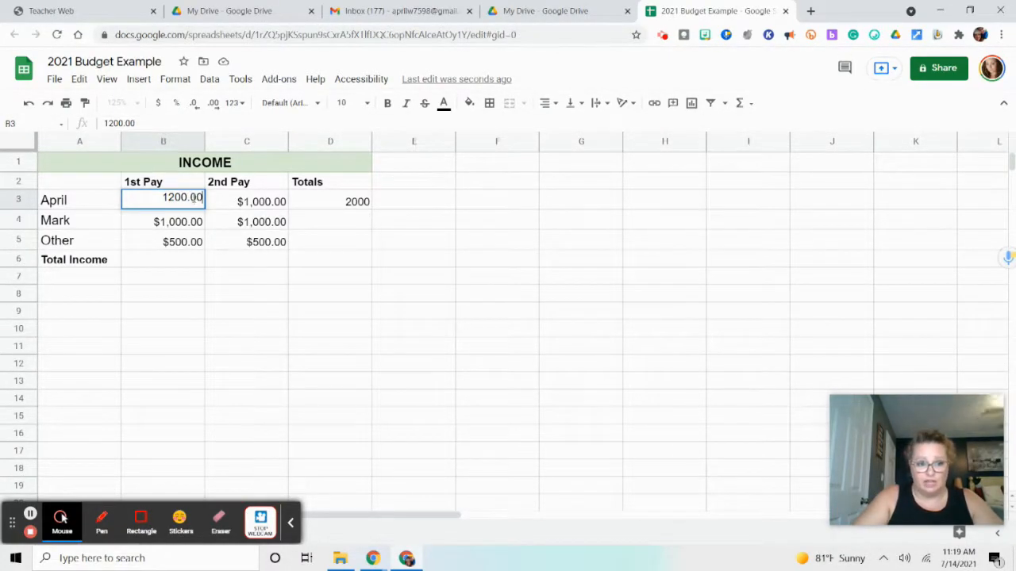
{"action": "key", "text": "Return"}
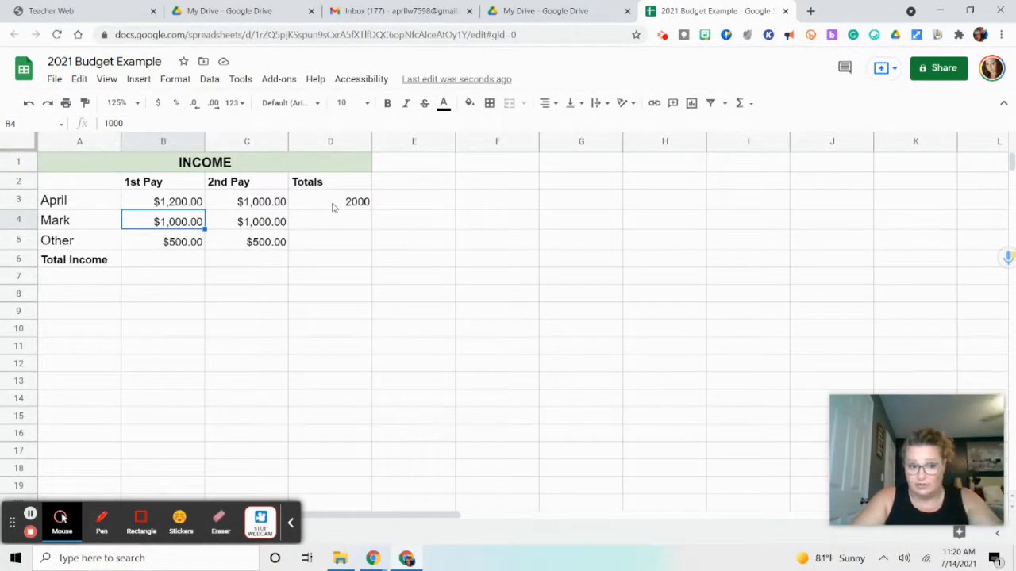
{"action": "left_click", "coordinate": [30, 103]}
{"action": "left_click", "coordinate": [29, 103]}
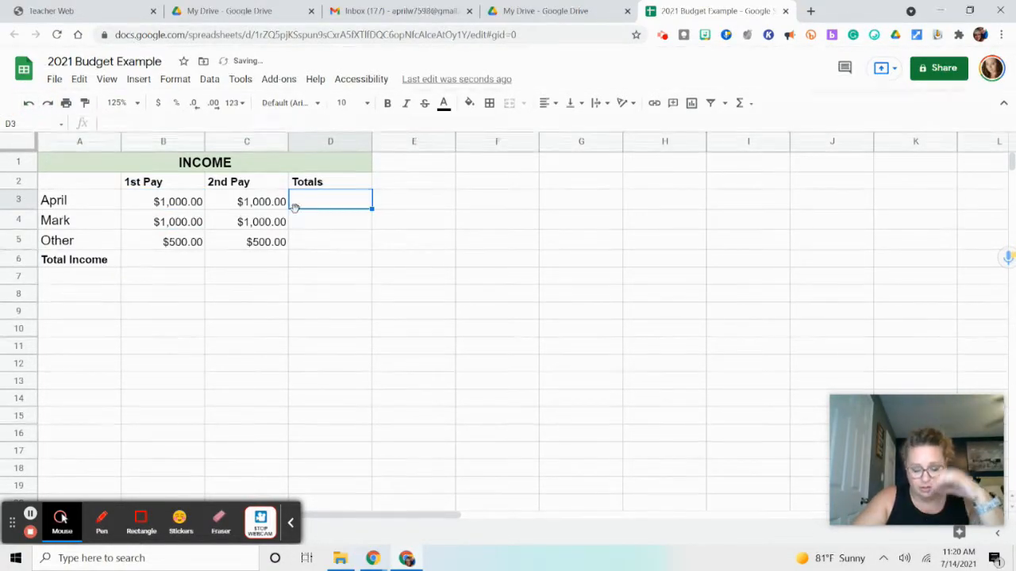
Total the first earner's two pays in cell D3 with the cell-reference formula =B3+C3 and decline the suggested autofill
{"action": "left_click", "coordinate": [320, 202]}
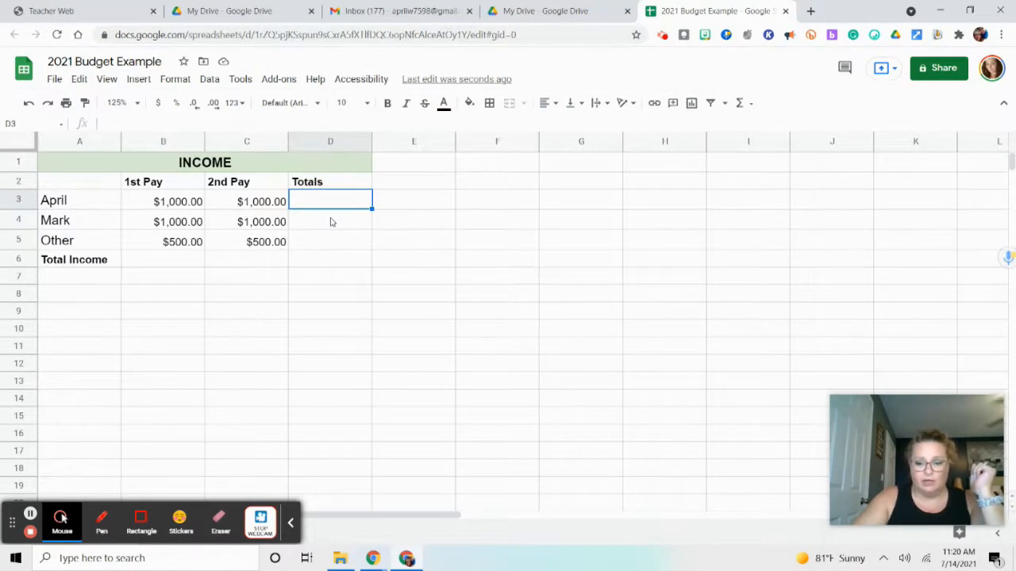
{"action": "type", "text": "="}
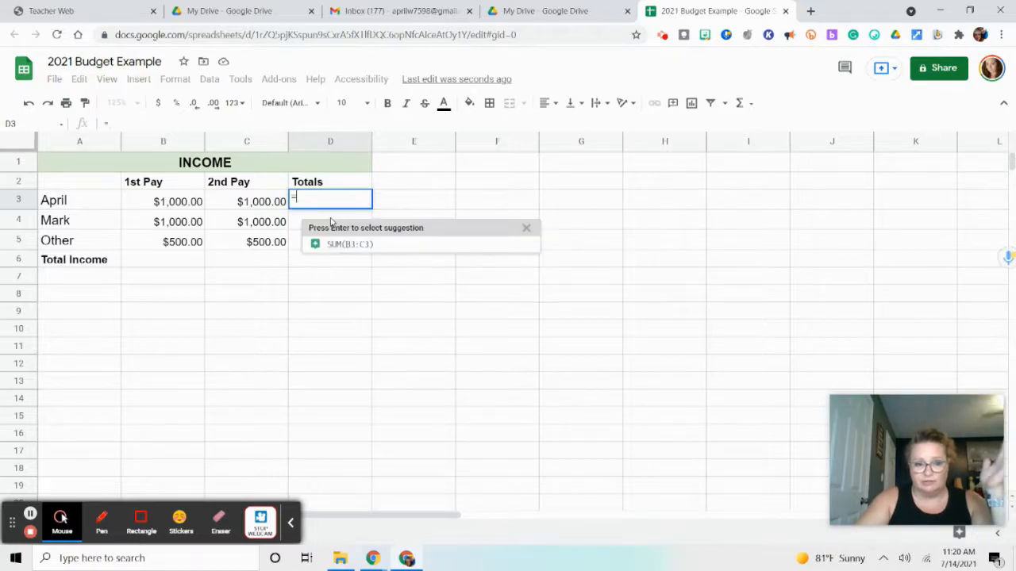
{"action": "left_click", "coordinate": [170, 203]}
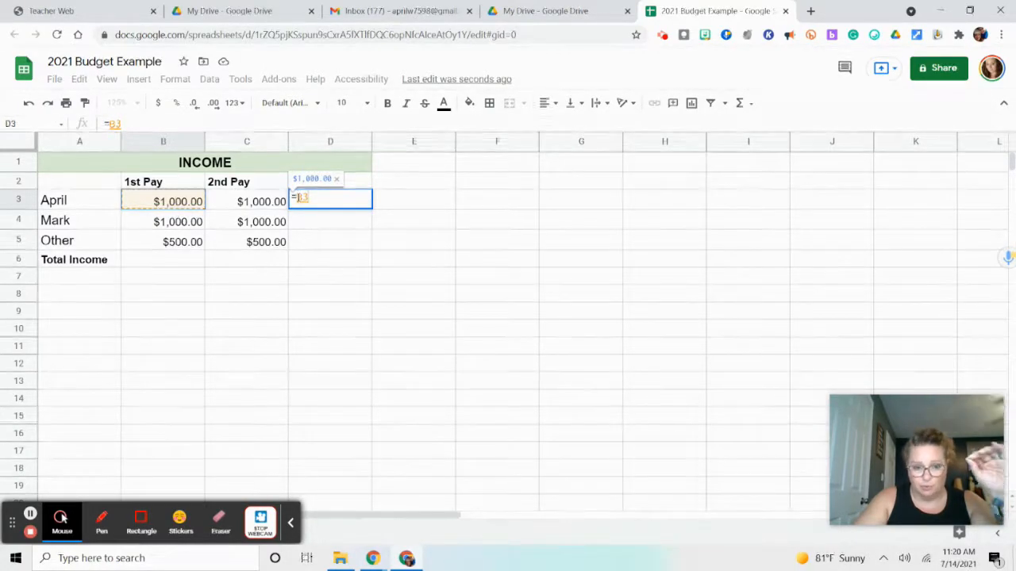
{"action": "type", "text": "+"}
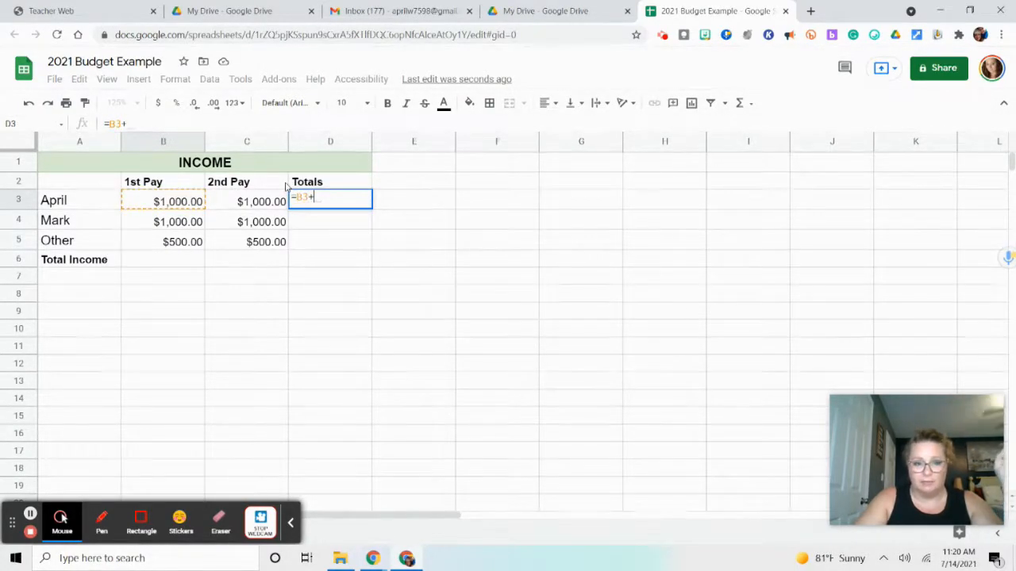
{"action": "left_click", "coordinate": [237, 201]}
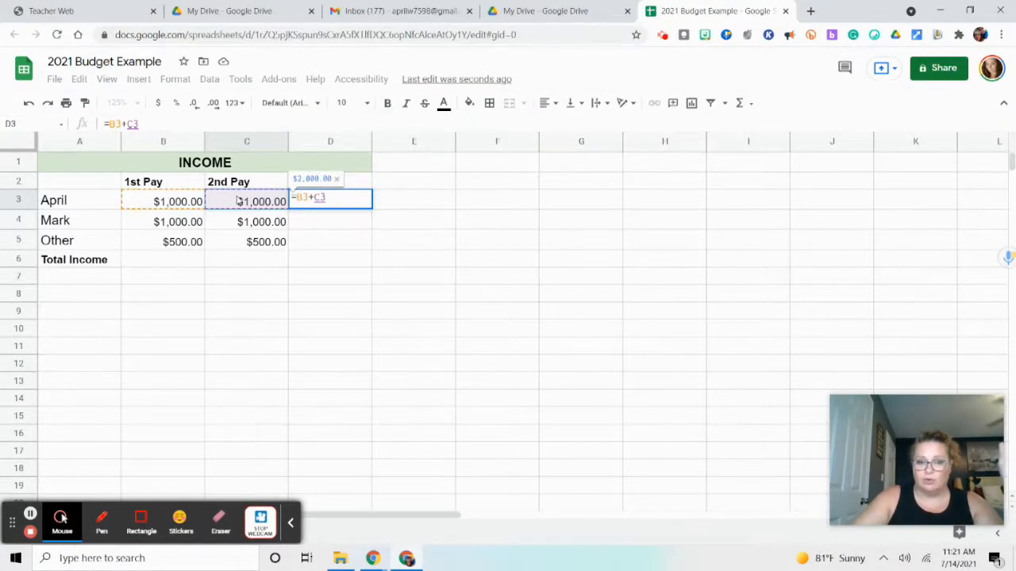
{"action": "key", "text": "Return"}
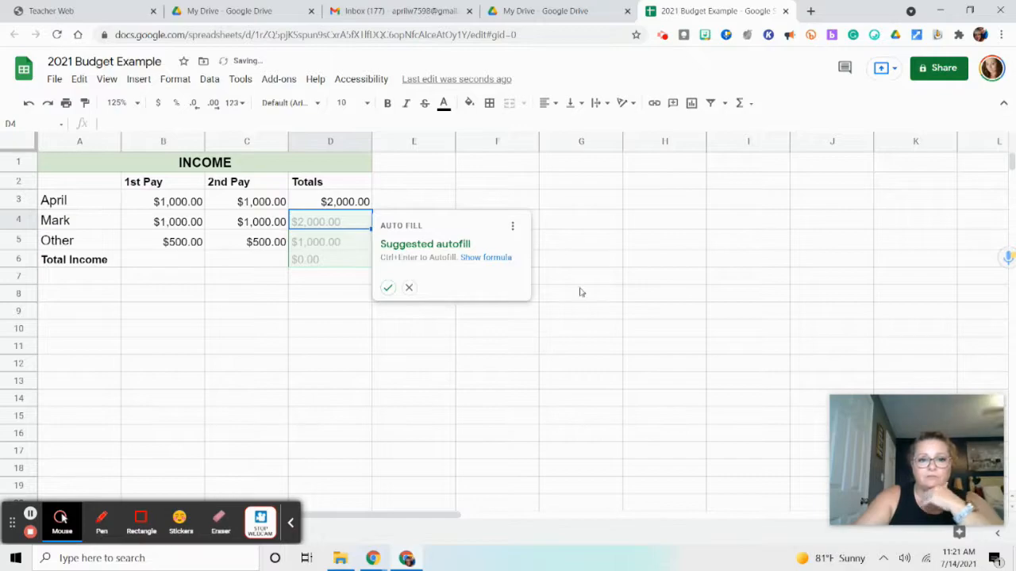
{"action": "left_click", "coordinate": [409, 288]}
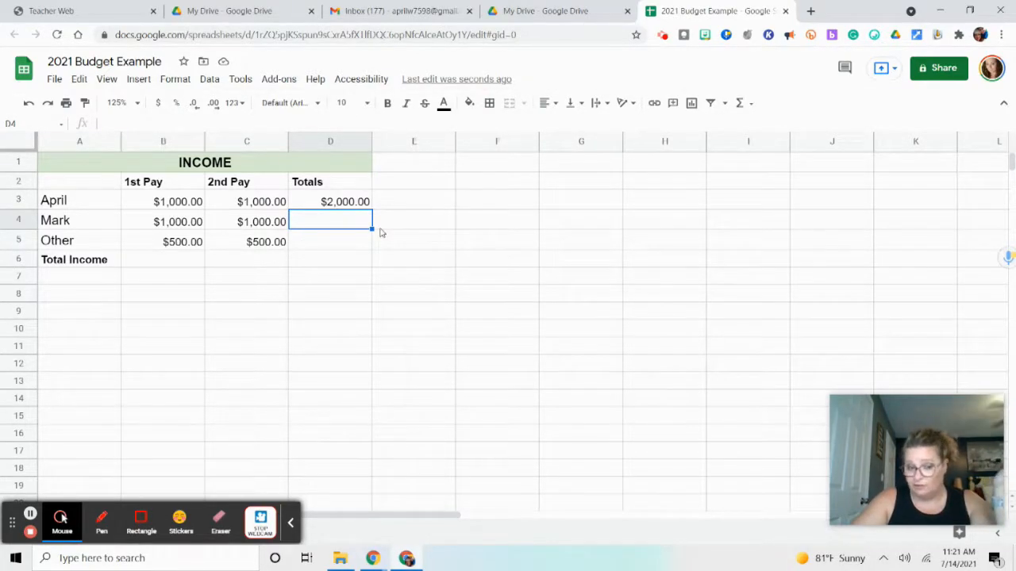
Set the first earner's 1st Pay in cell B3 to 1200.00 and check the formula behind the total in D3
{"action": "left_click", "coordinate": [179, 204]}
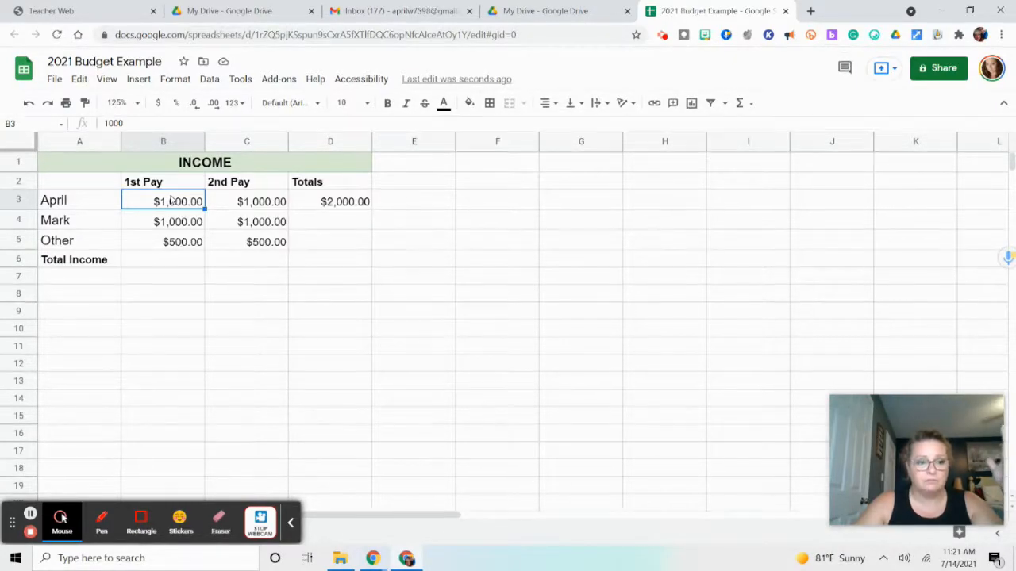
{"action": "type", "text": "12"}
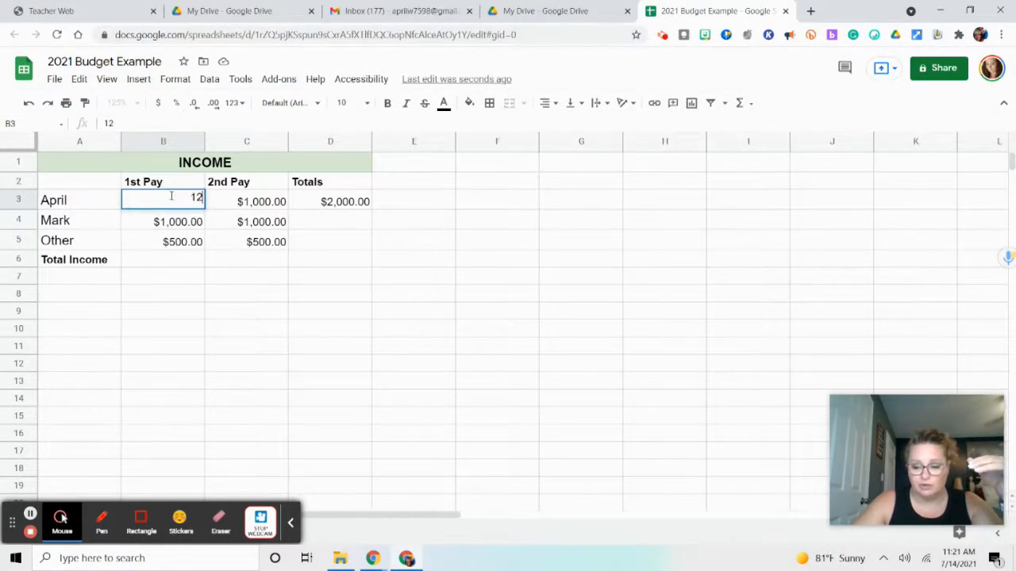
{"action": "type", "text": "00.0"}
{"action": "key", "text": "Return"}
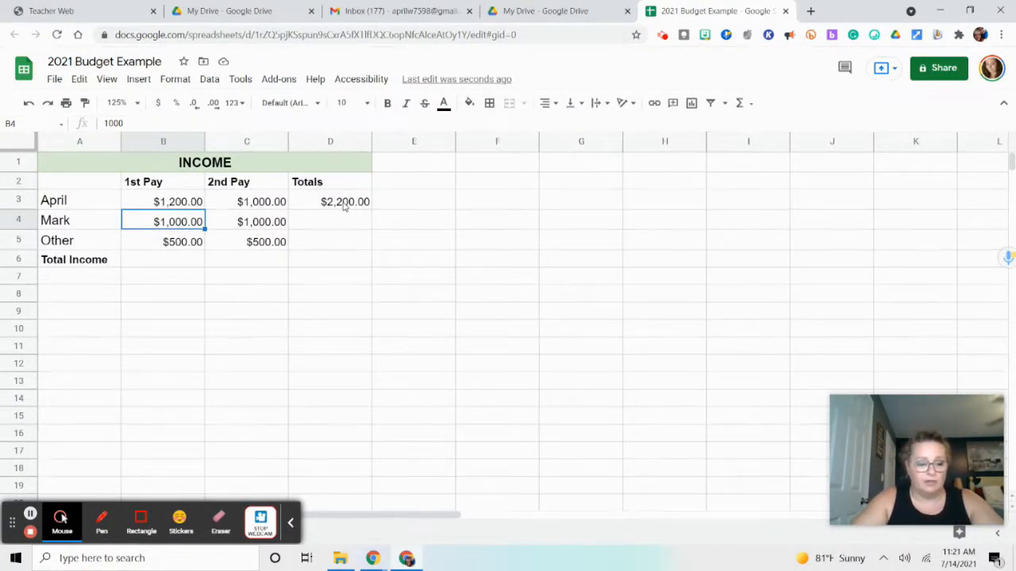
{"action": "key", "text": "ctrl+grave"}
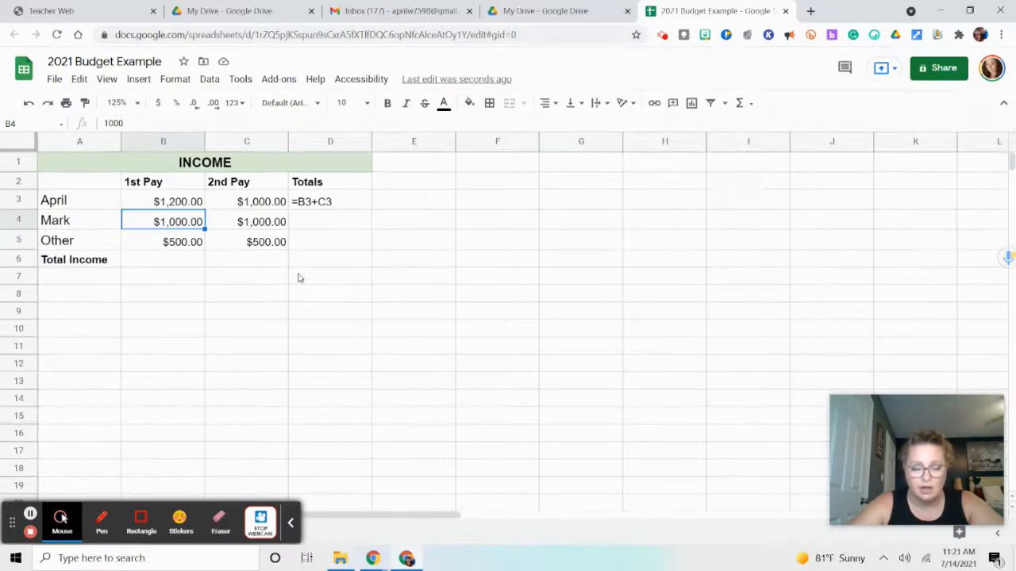
{"action": "left_click", "coordinate": [301, 206]}
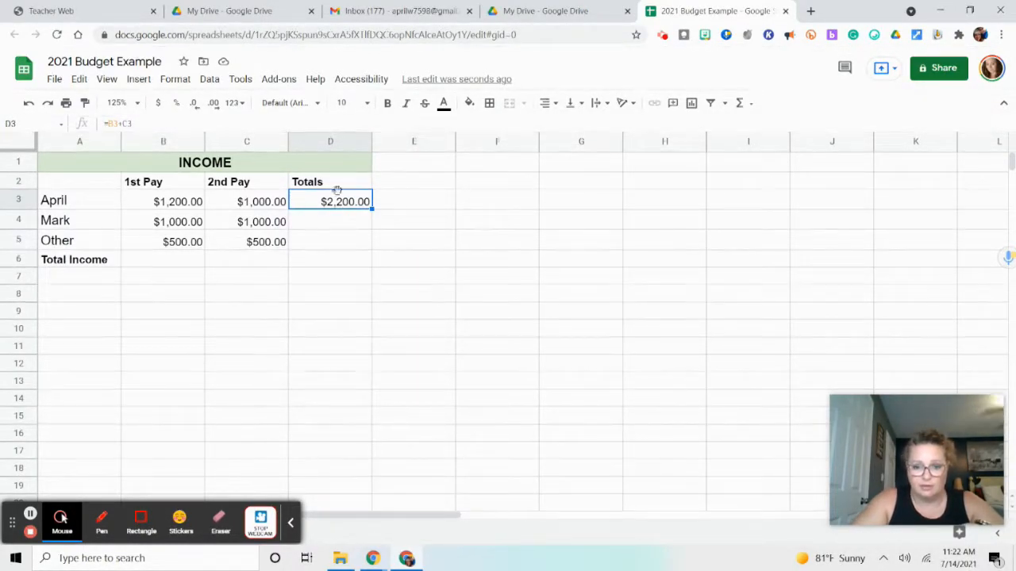
Total the second earner's two pays in cell D4 with the formula =B4+C4
{"action": "left_click", "coordinate": [353, 227]}
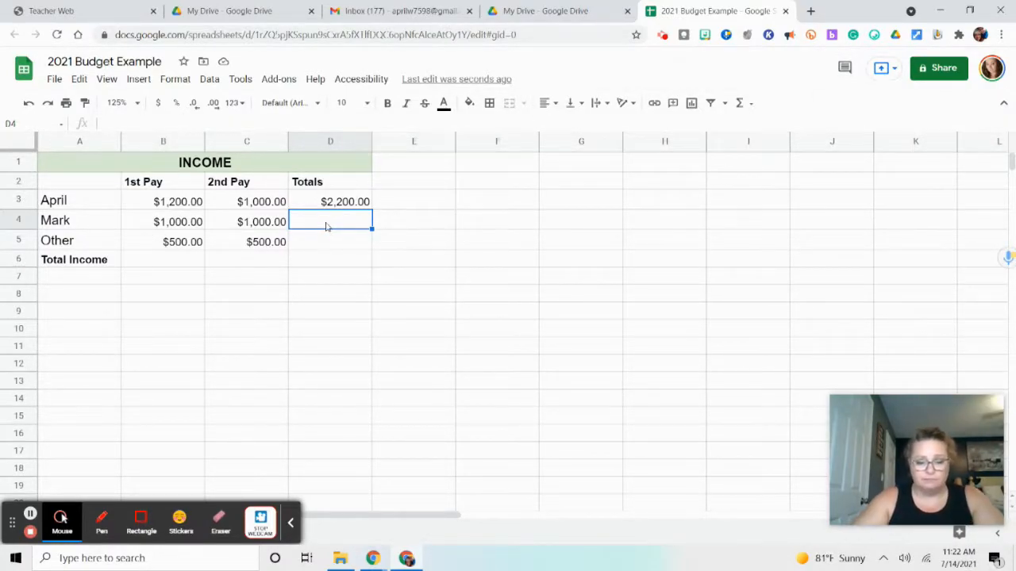
{"action": "type", "text": "="}
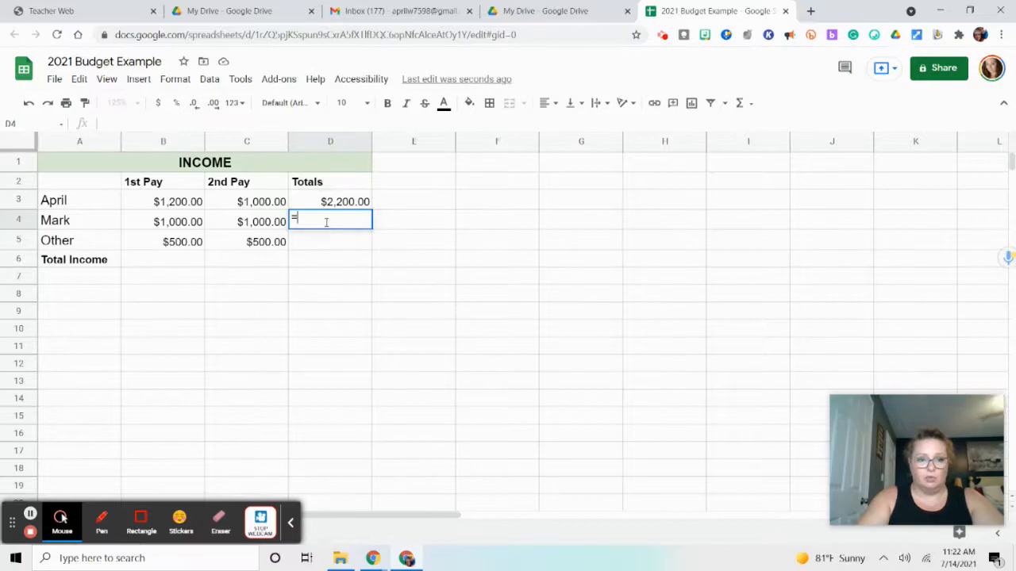
{"action": "left_click", "coordinate": [184, 225]}
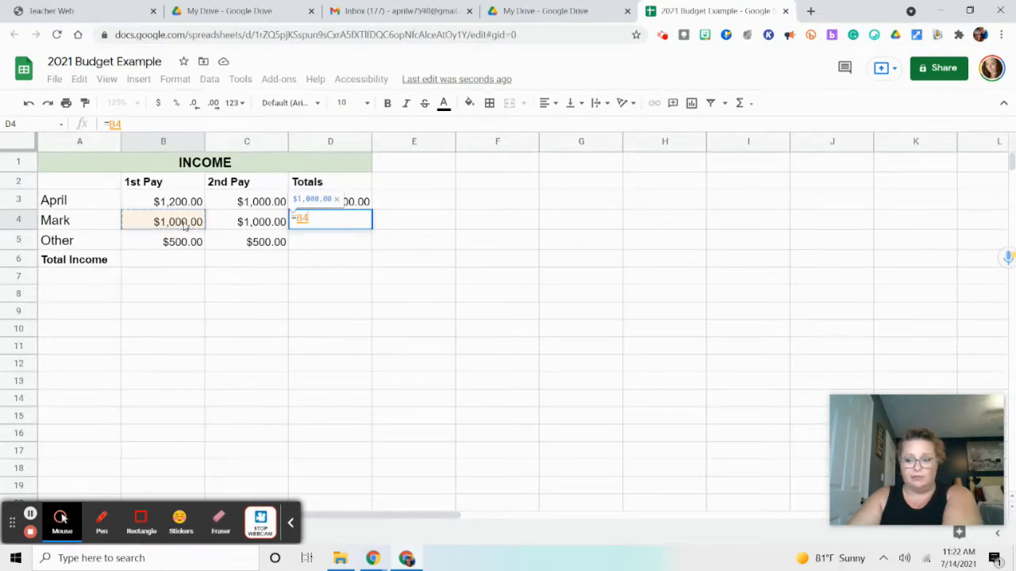
{"action": "type", "text": "+"}
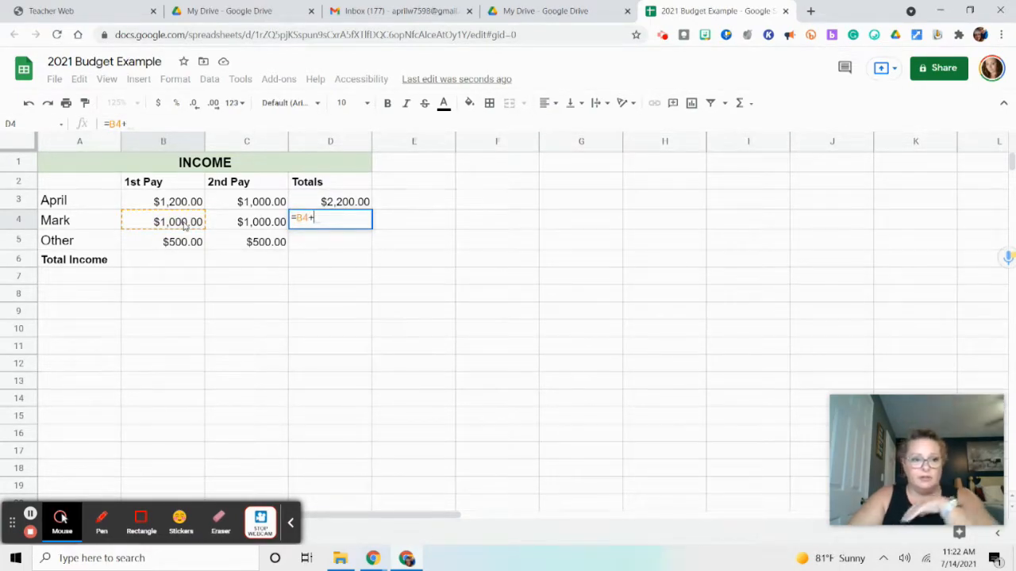
{"action": "left_click", "coordinate": [236, 227]}
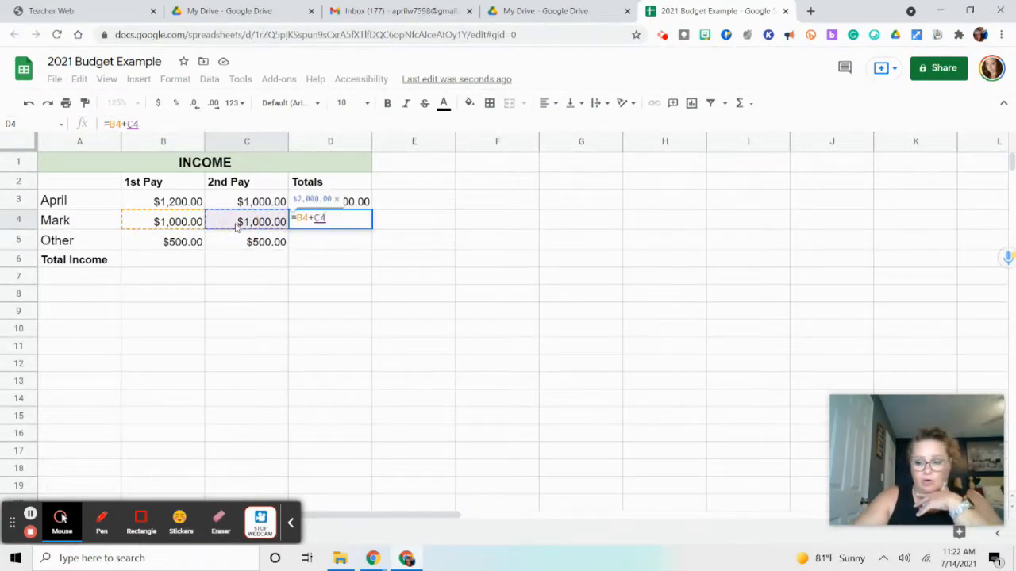
{"action": "key", "text": "Return"}
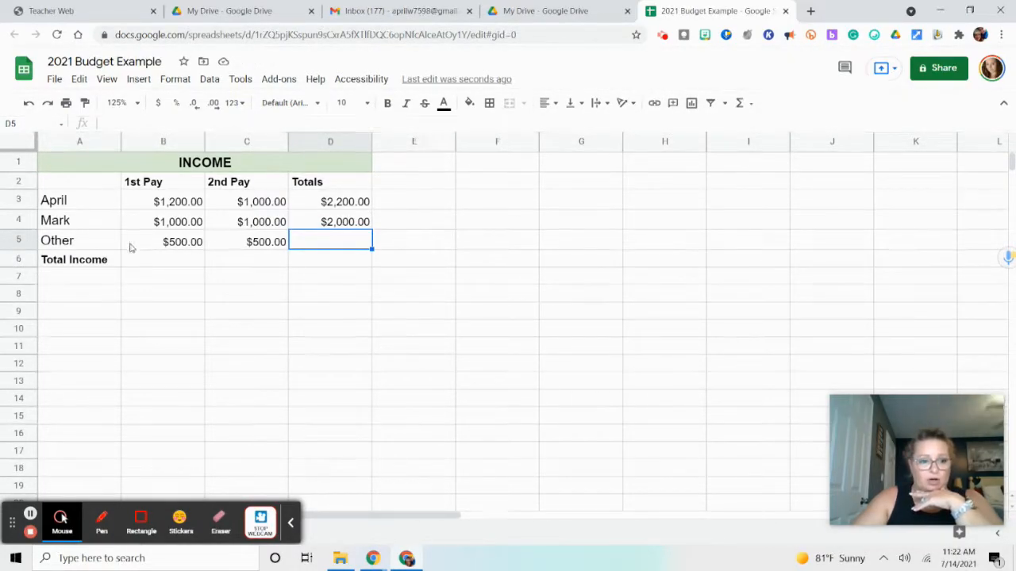
Total the Other row's two pays in cell D5 with the formula =B5+C5 and review the formulas in D3 through D5
{"action": "type", "text": "="}
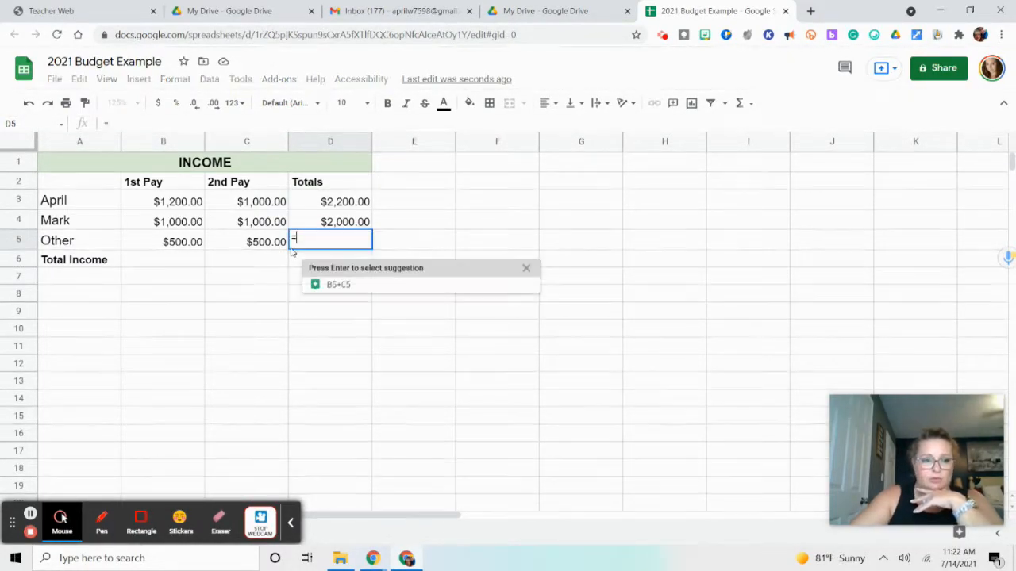
{"action": "left_click", "coordinate": [161, 244]}
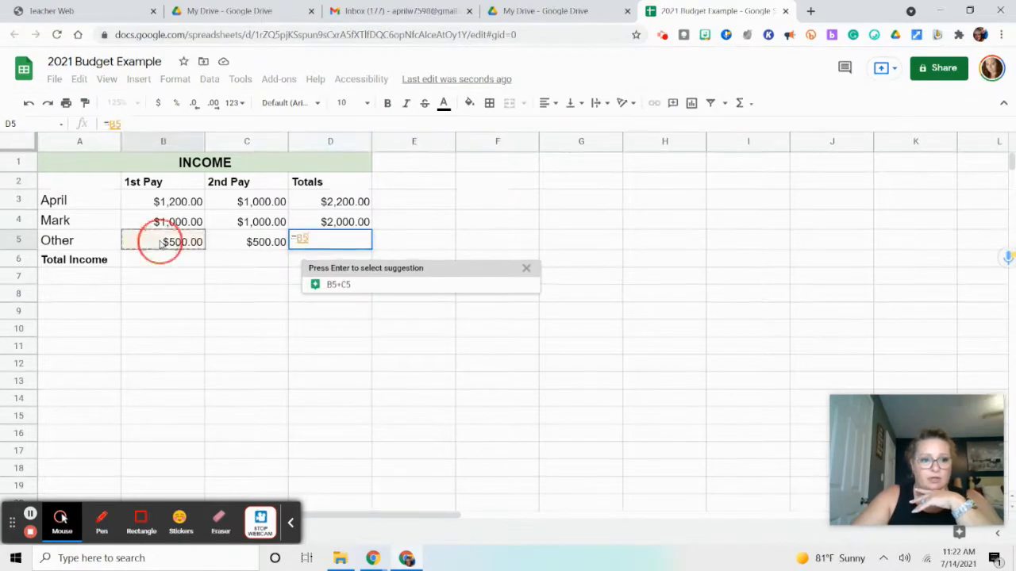
{"action": "type", "text": "+"}
{"action": "left_click", "coordinate": [228, 244]}
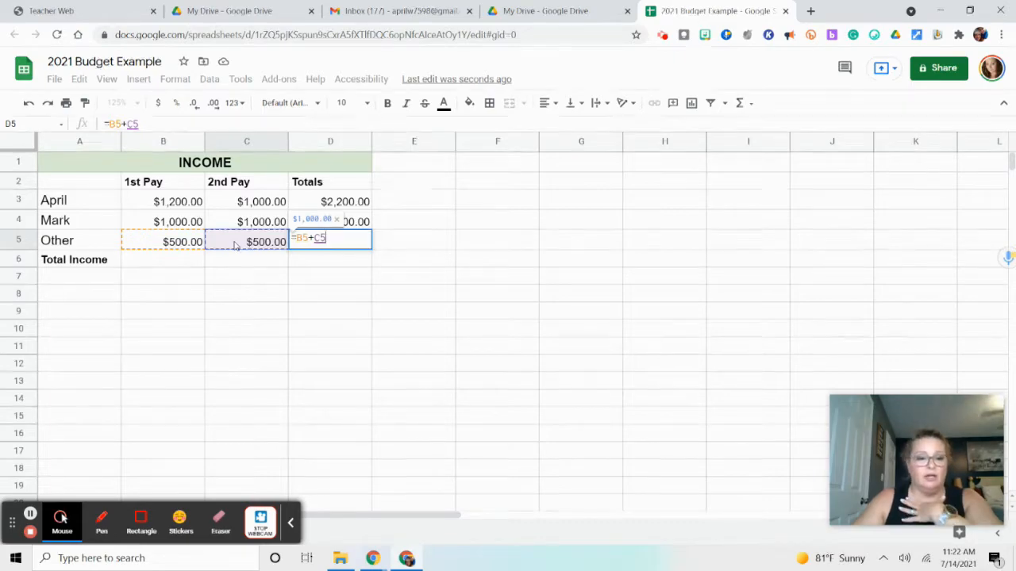
{"action": "key", "text": "Return"}
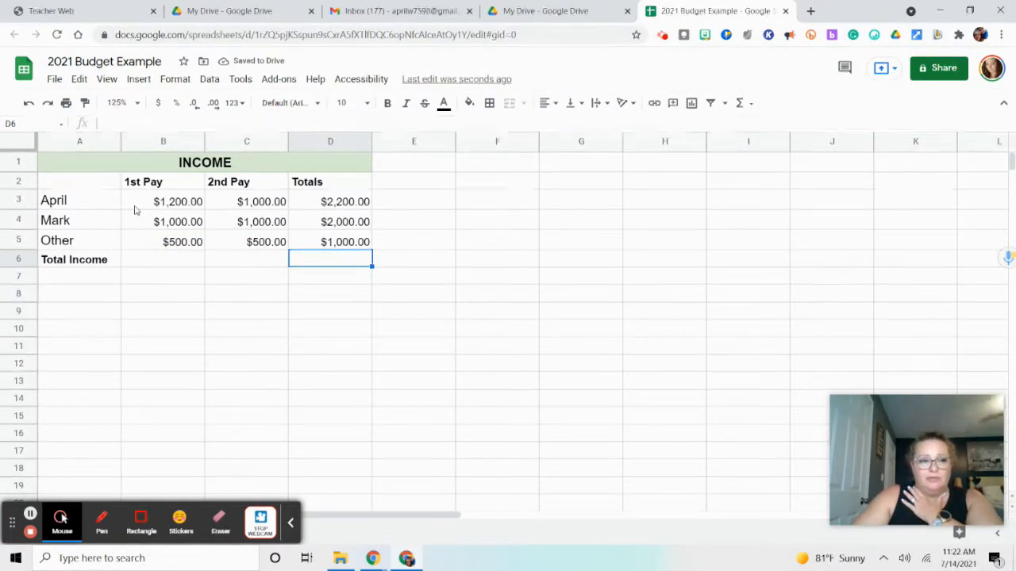
{"action": "left_click", "coordinate": [327, 203]}
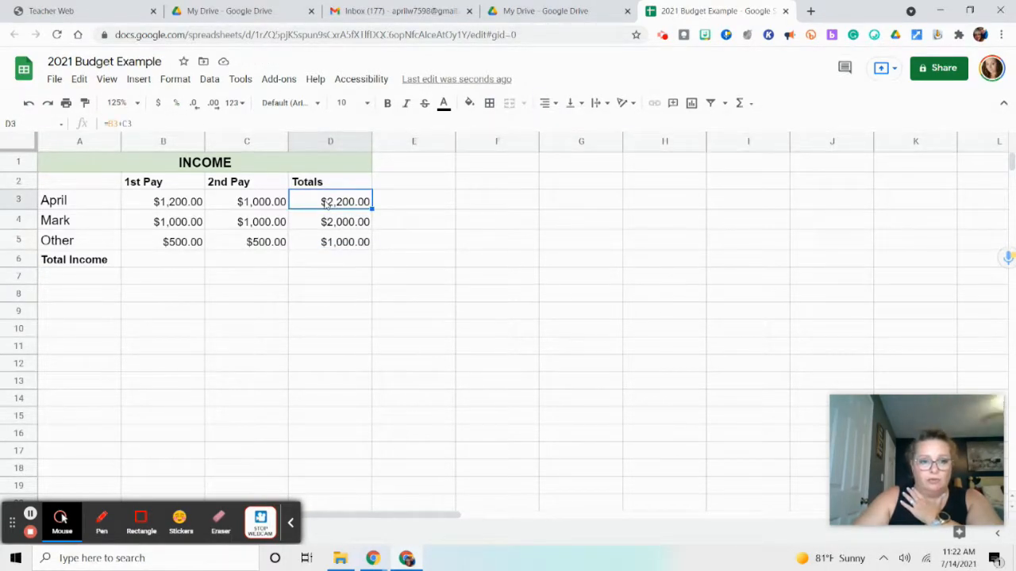
{"action": "left_click", "coordinate": [328, 222]}
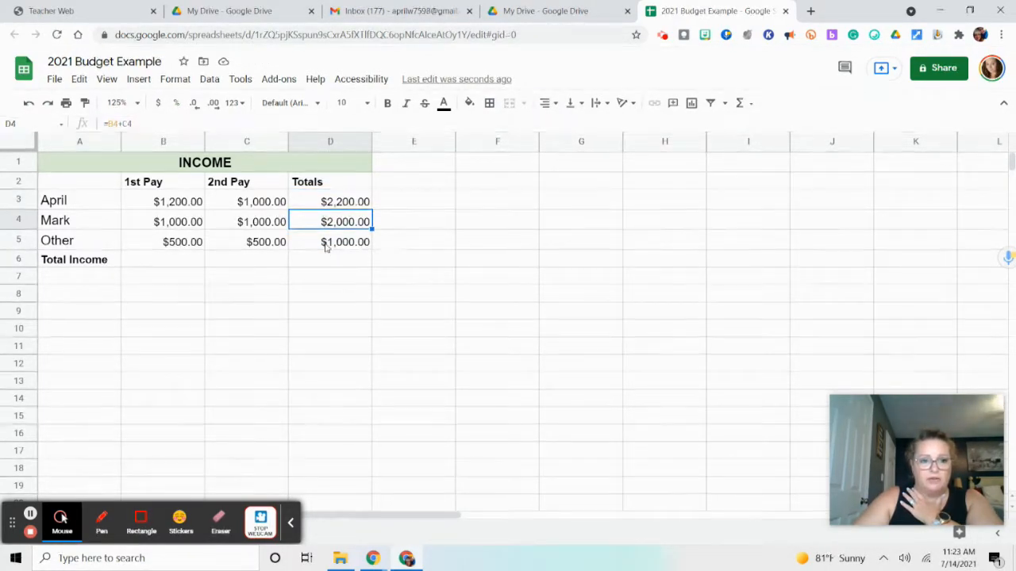
{"action": "left_click", "coordinate": [326, 246]}
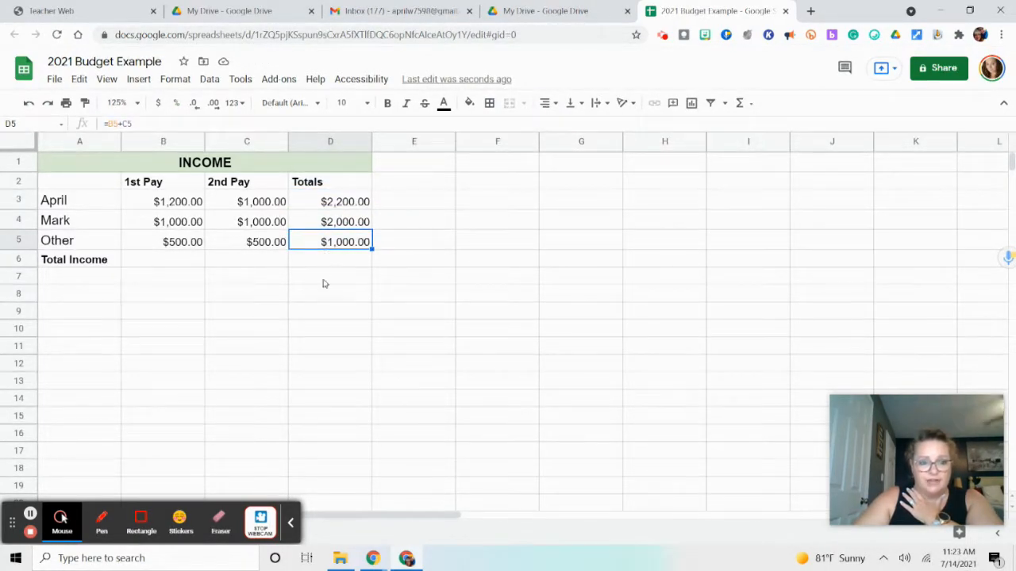
Total the 1st Pay column in Total Income cell B6 with the formula =sum(B3:B5)
{"action": "left_click", "coordinate": [157, 261]}
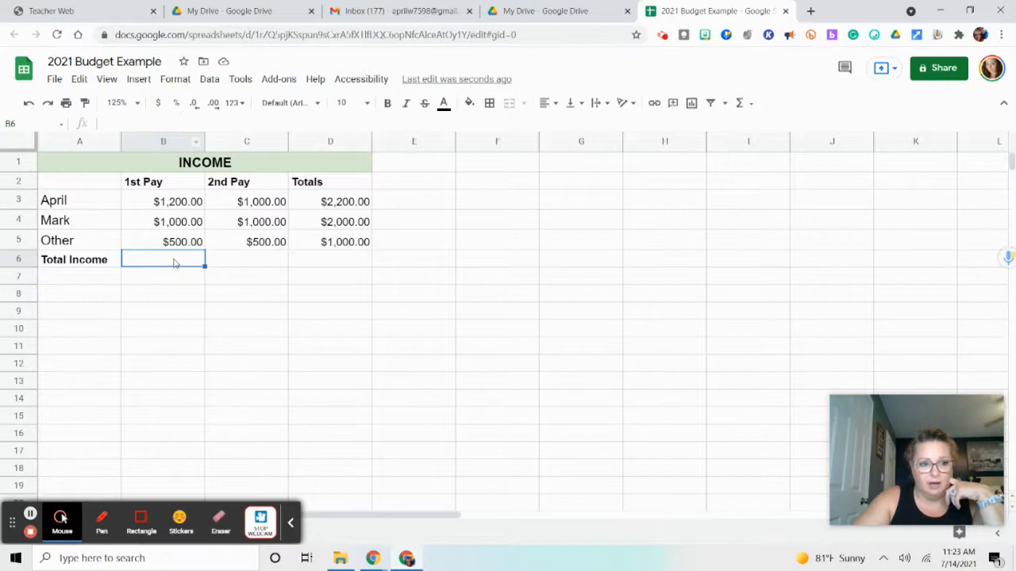
{"action": "type", "text": "="}
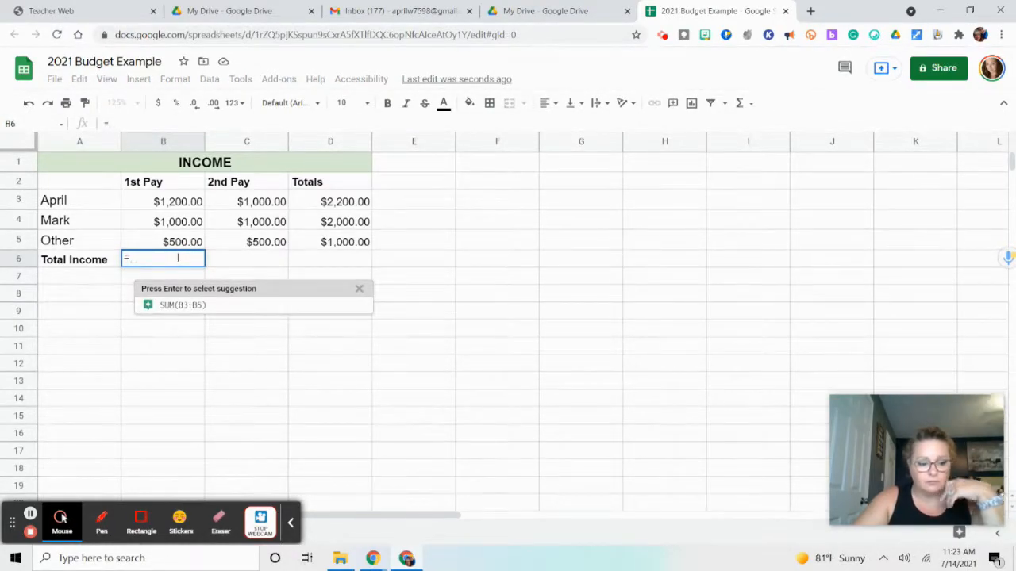
{"action": "type", "text": "sum("}
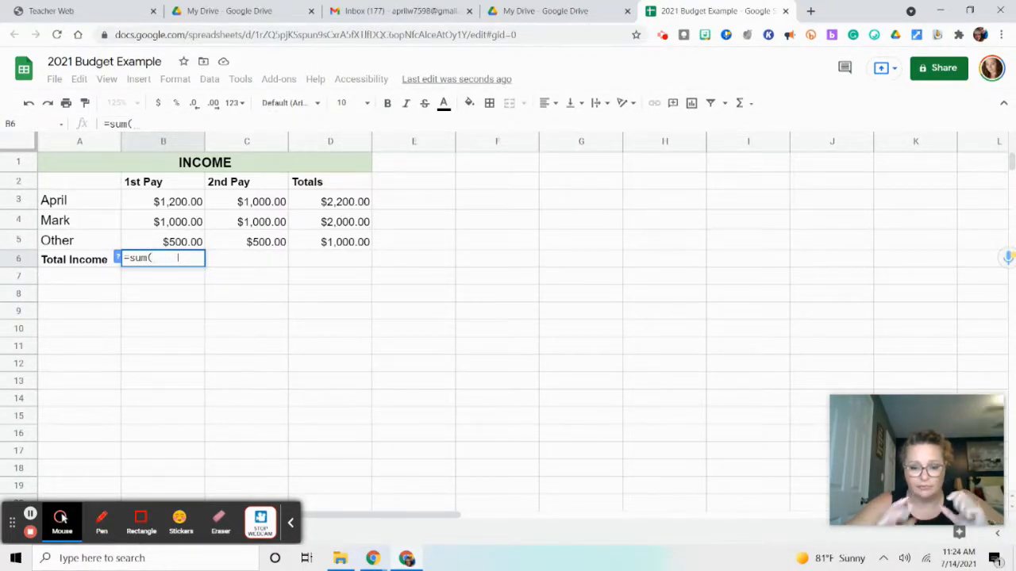
{"action": "key", "text": "BackSpace"}
{"action": "key", "text": "BackSpace"}
{"action": "key", "text": "BackSpace"}
{"action": "key", "text": "BackSpace"}
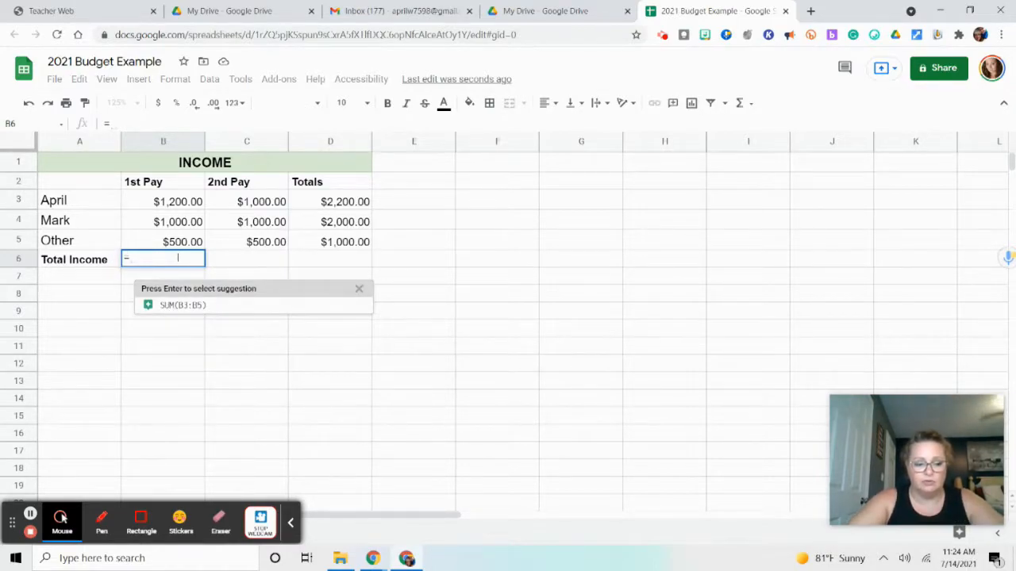
{"action": "type", "text": "sum"}
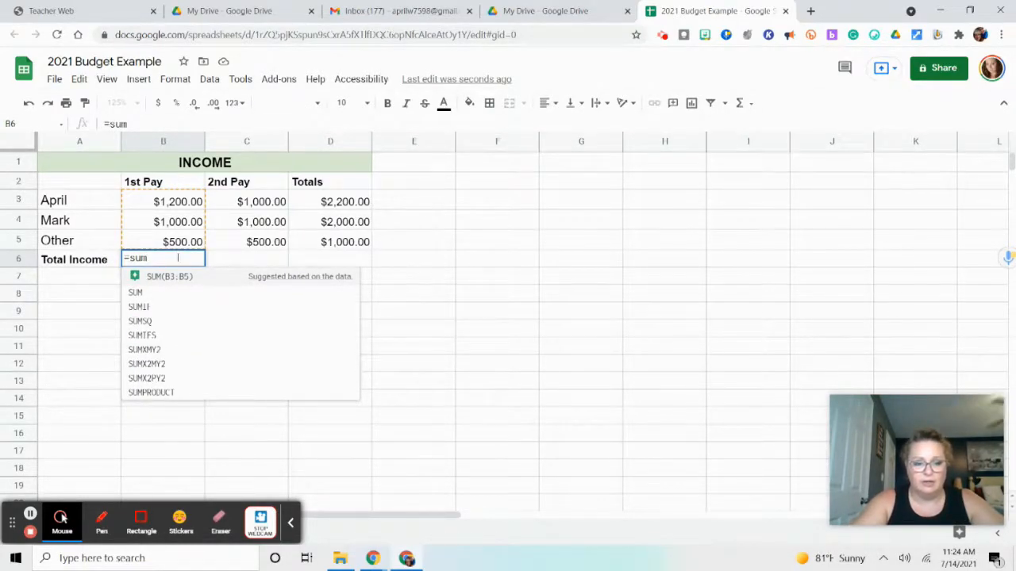
{"action": "type", "text": "("}
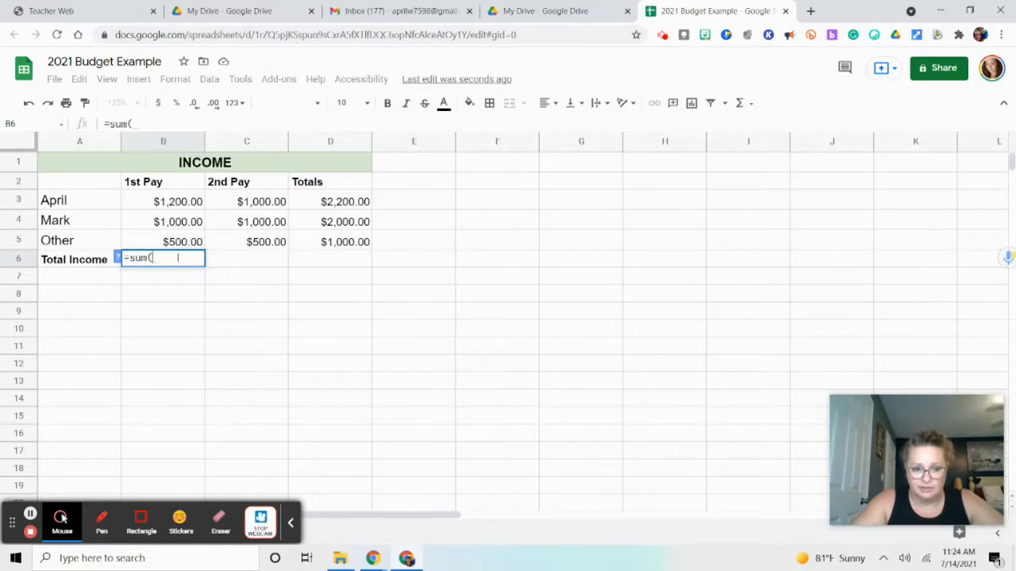
{"action": "left_click", "coordinate": [191, 201]}
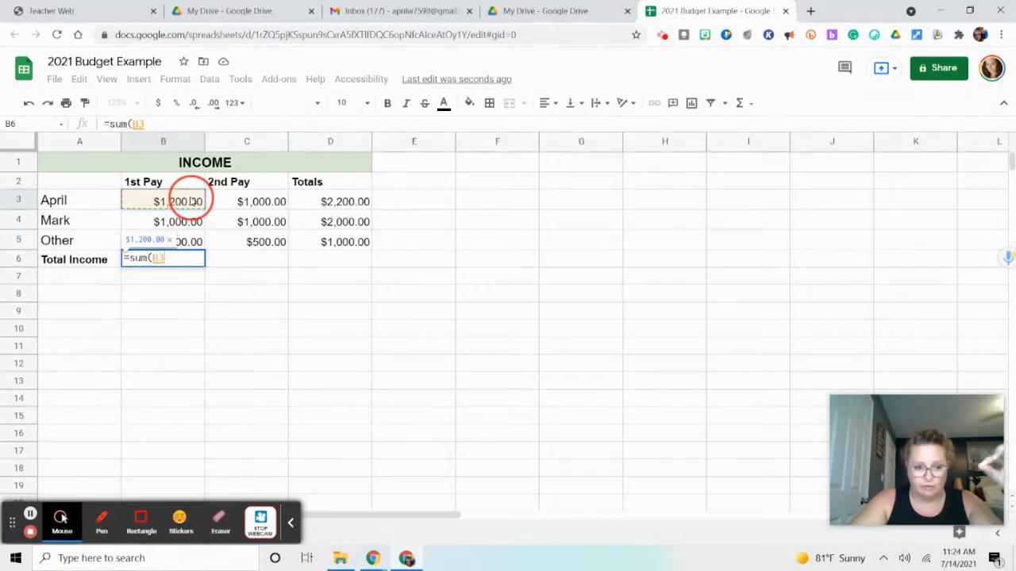
{"action": "left_click_drag", "start_coordinate": [191, 212], "coordinate": [192, 220]}
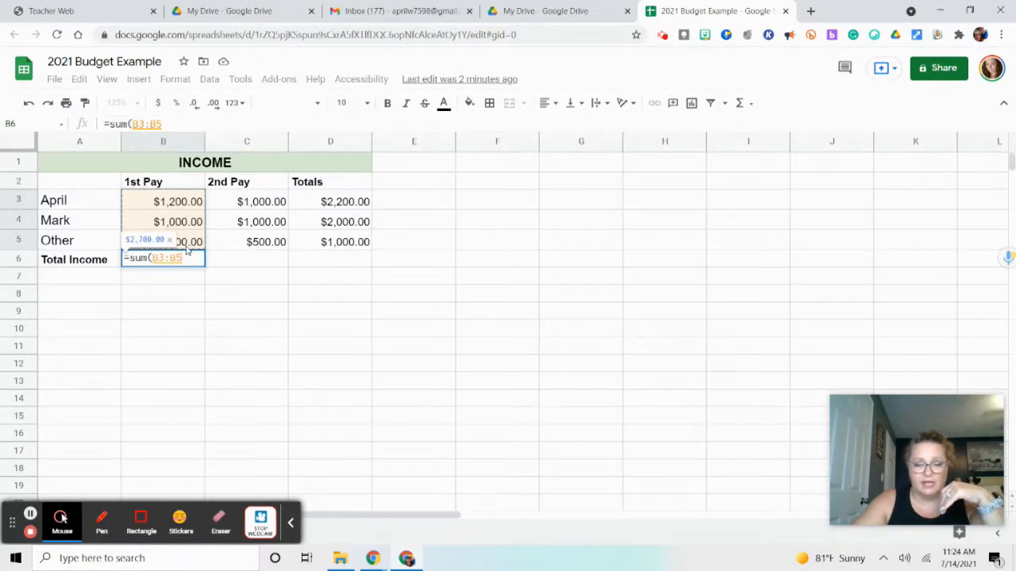
{"action": "key", "text": "Return"}
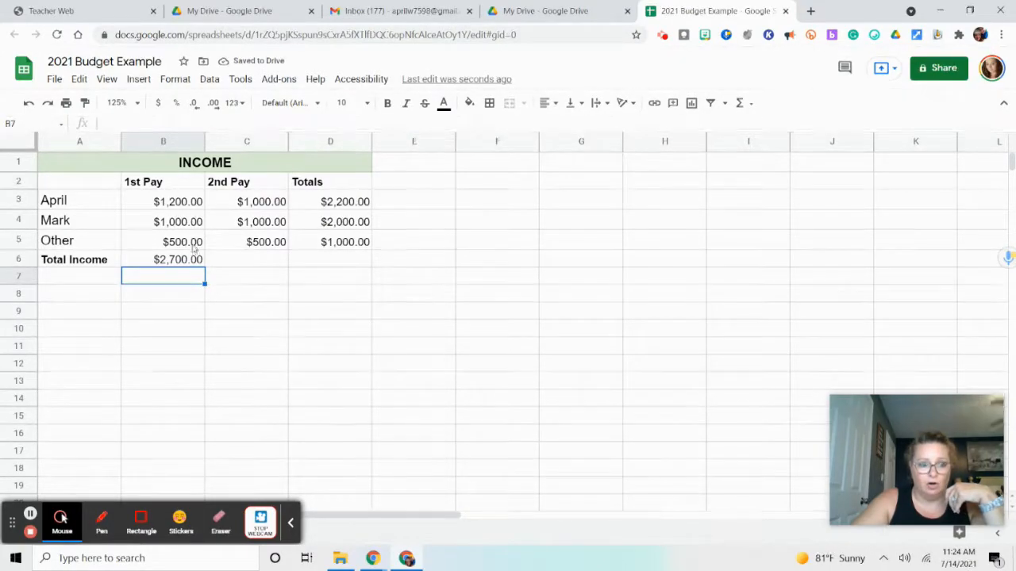
Total the 2nd Pay column in cell C6 with the formula =sum(C3:C5) and review the formulas in B6 and C6
{"action": "left_click", "coordinate": [254, 264]}
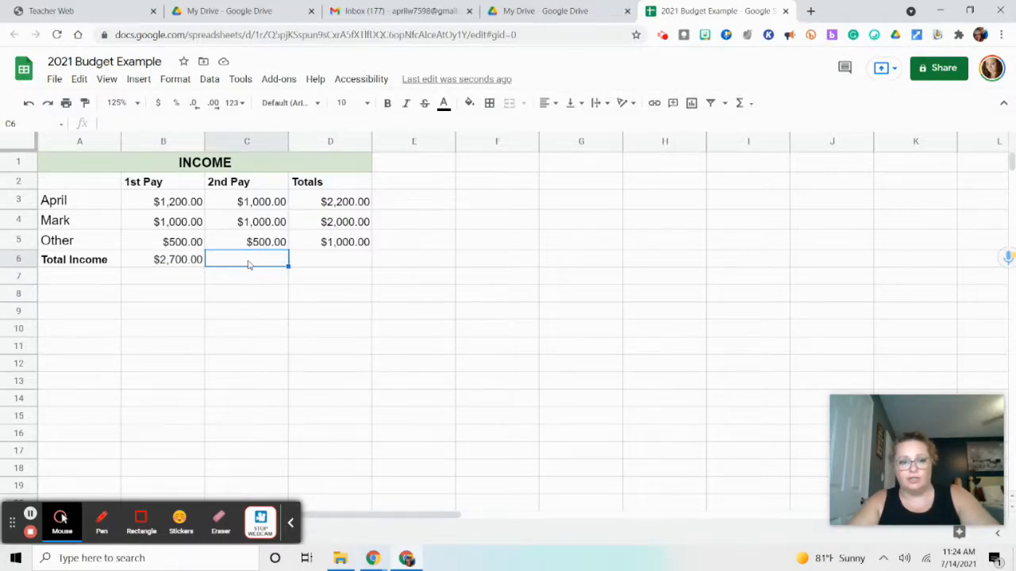
{"action": "type", "text": "=su"}
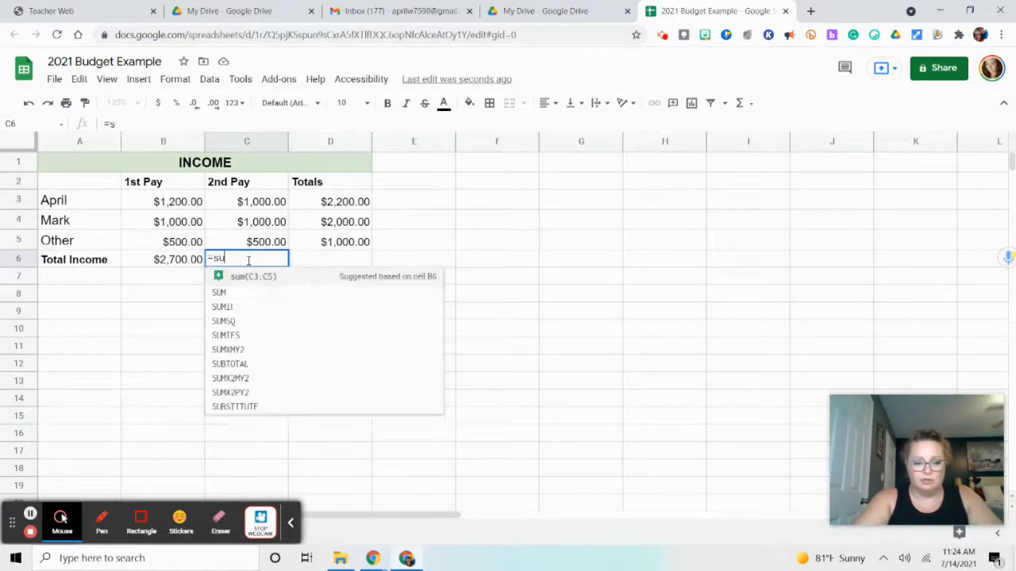
{"action": "type", "text": "m("}
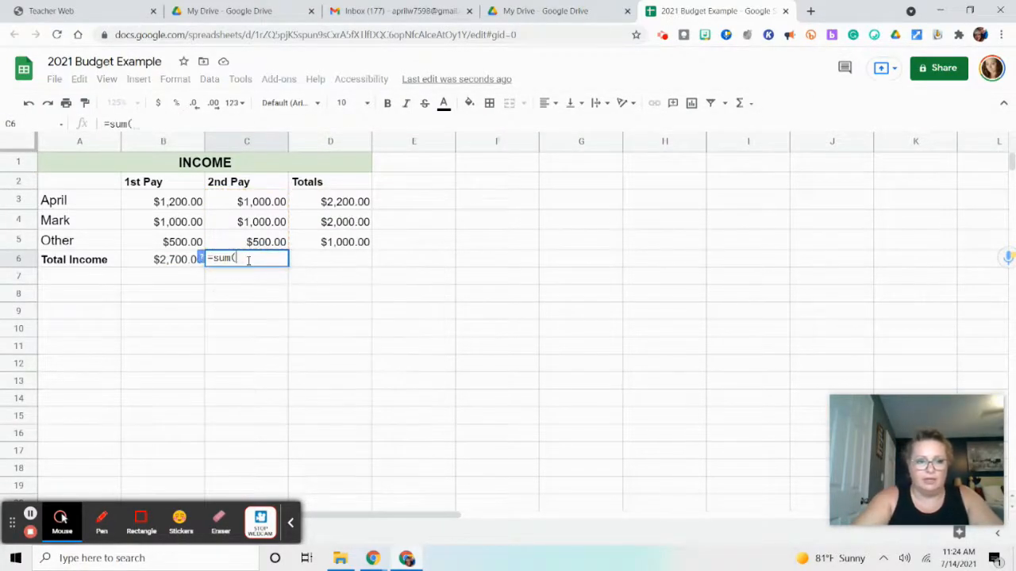
{"action": "left_click", "coordinate": [258, 202]}
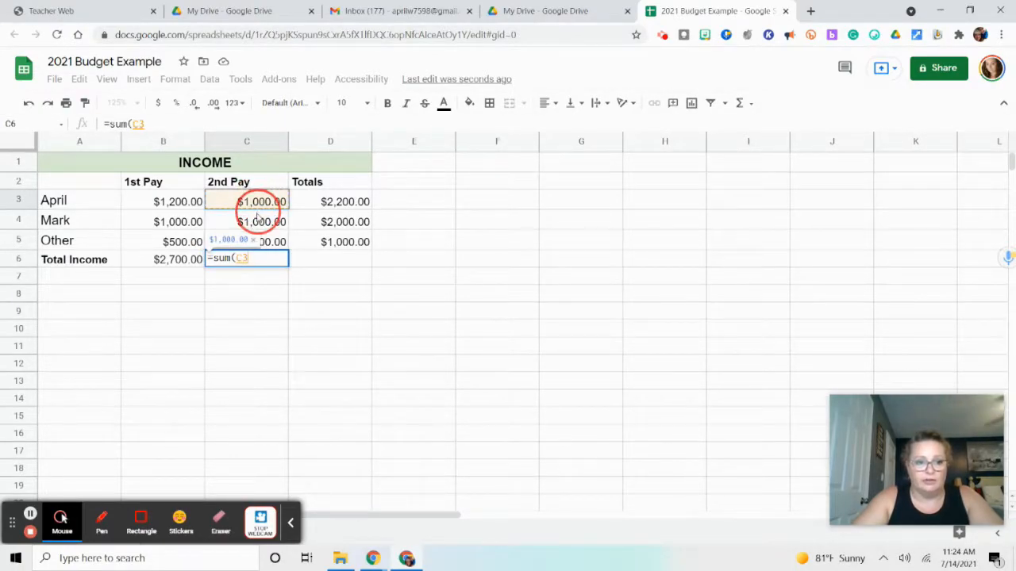
{"action": "left_click_drag", "start_coordinate": [258, 229], "coordinate": [263, 246]}
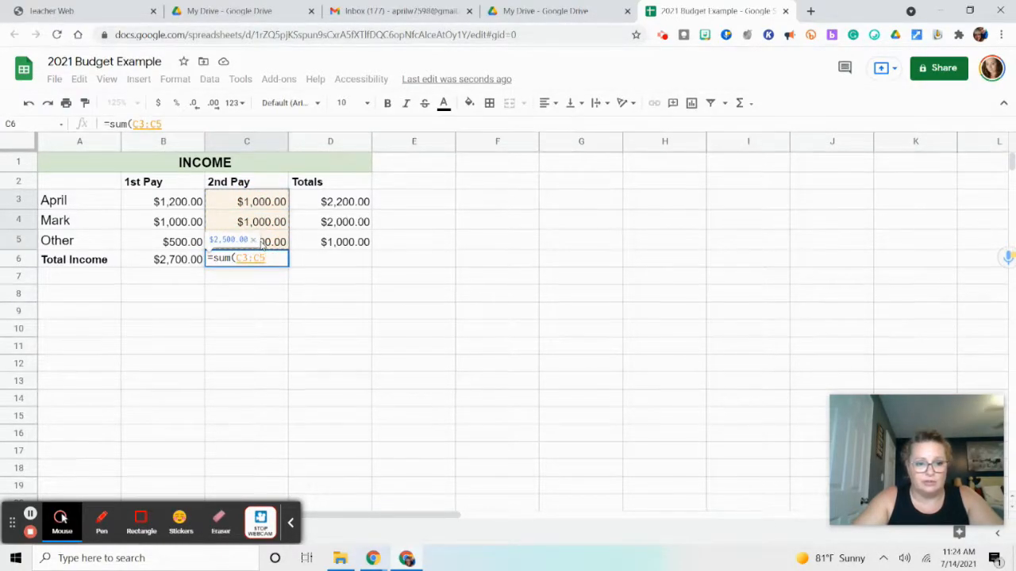
{"action": "key", "text": "Return"}
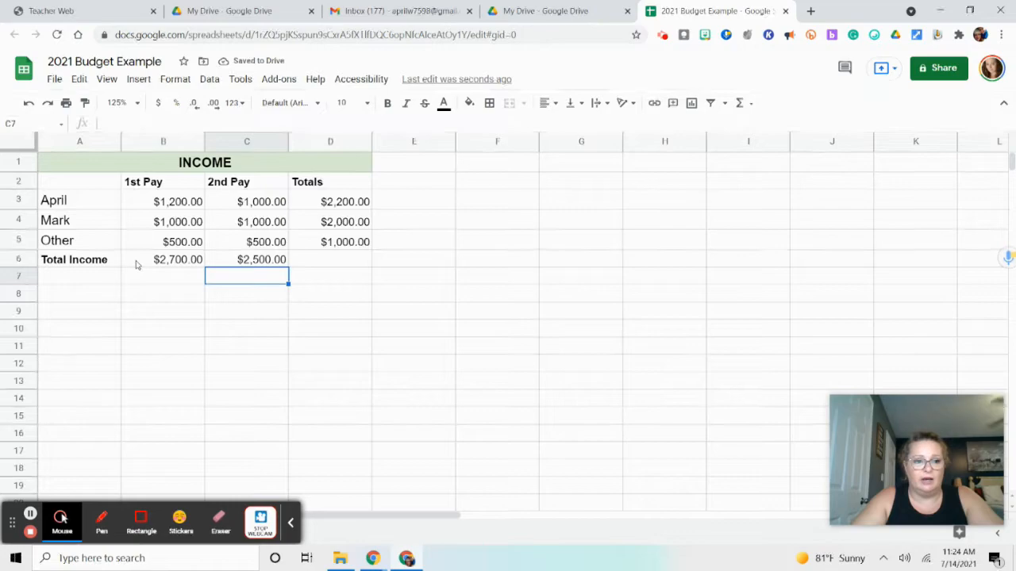
{"action": "left_click", "coordinate": [136, 265]}
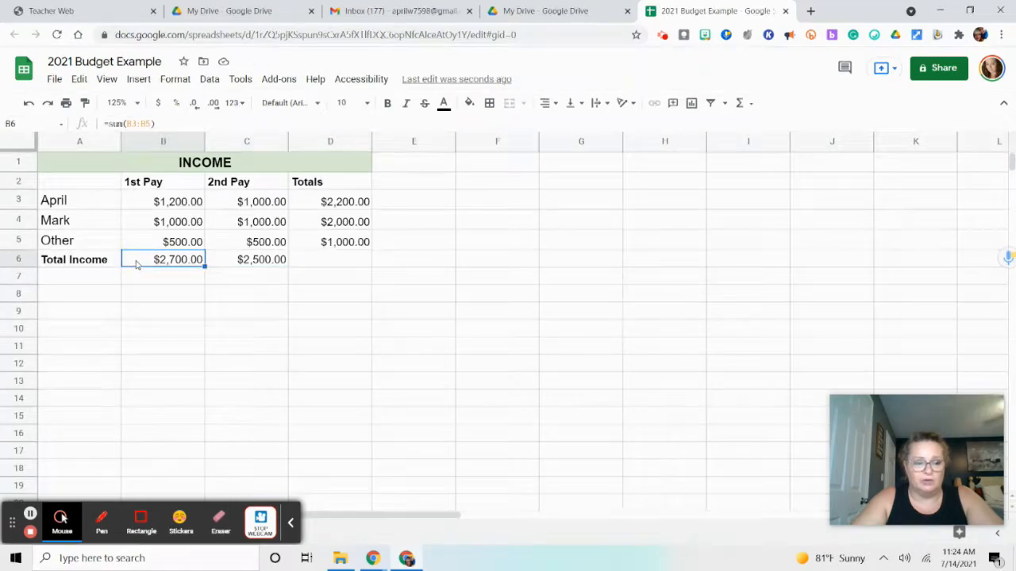
{"action": "left_click", "coordinate": [256, 265]}
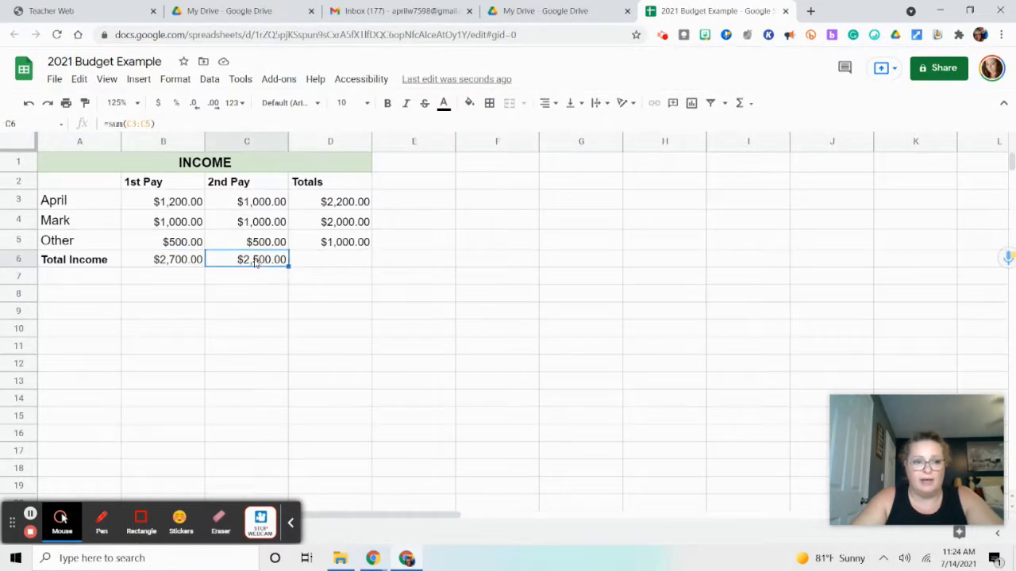
Add up the Totals column in cell D6 with the formula =sum(D3:D5) and check the entered formula
{"action": "left_click", "coordinate": [336, 266]}
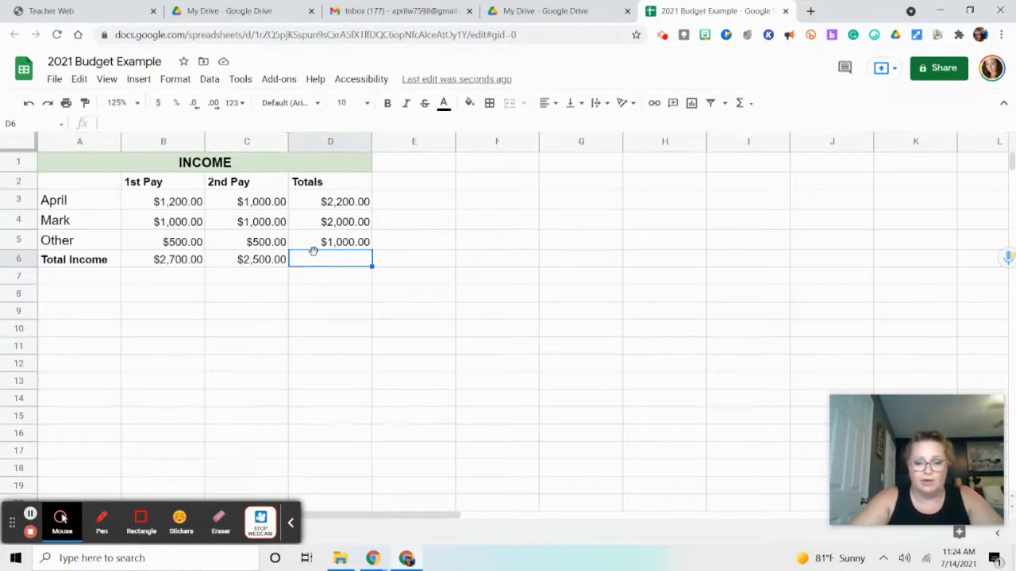
{"action": "type", "text": "="}
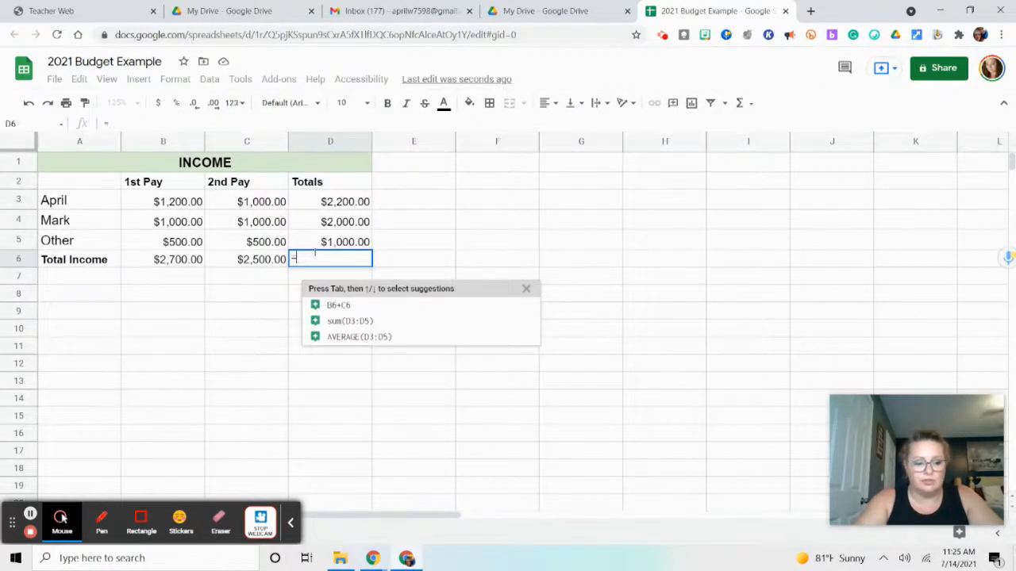
{"action": "type", "text": "sum"}
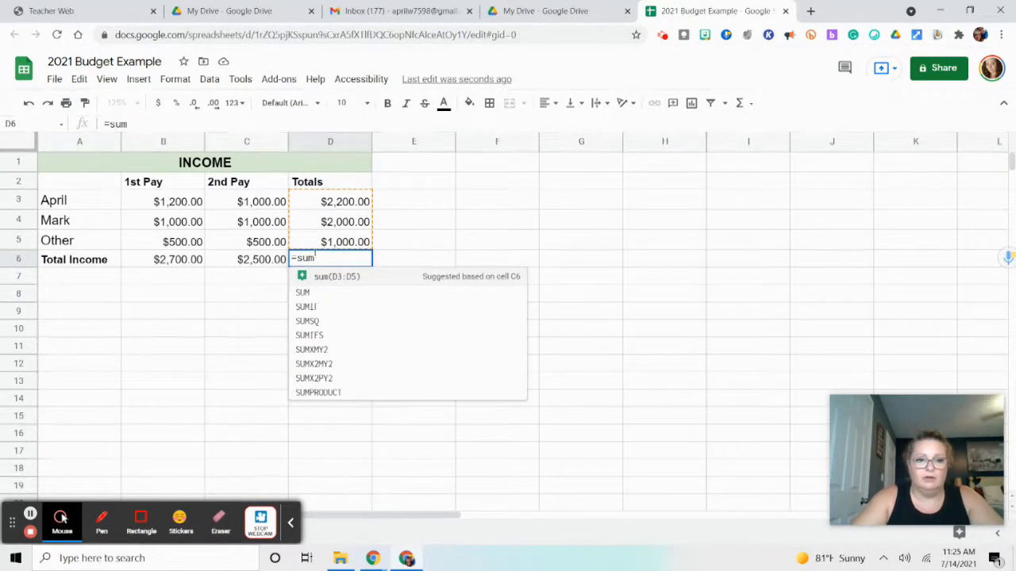
{"action": "type", "text": "("}
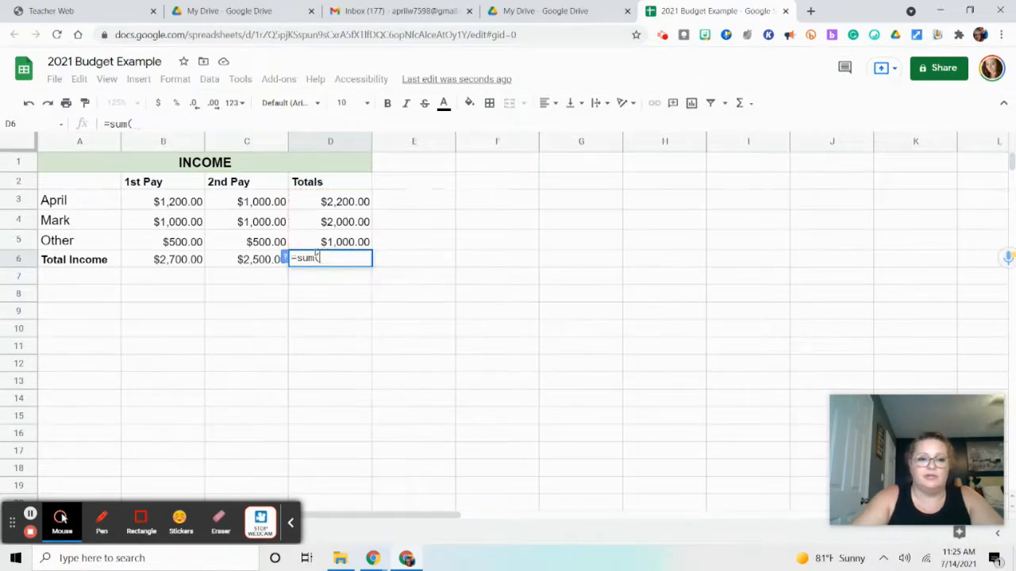
{"action": "left_click", "coordinate": [334, 199]}
{"action": "left_click_drag", "start_coordinate": [334, 226], "coordinate": [337, 245]}
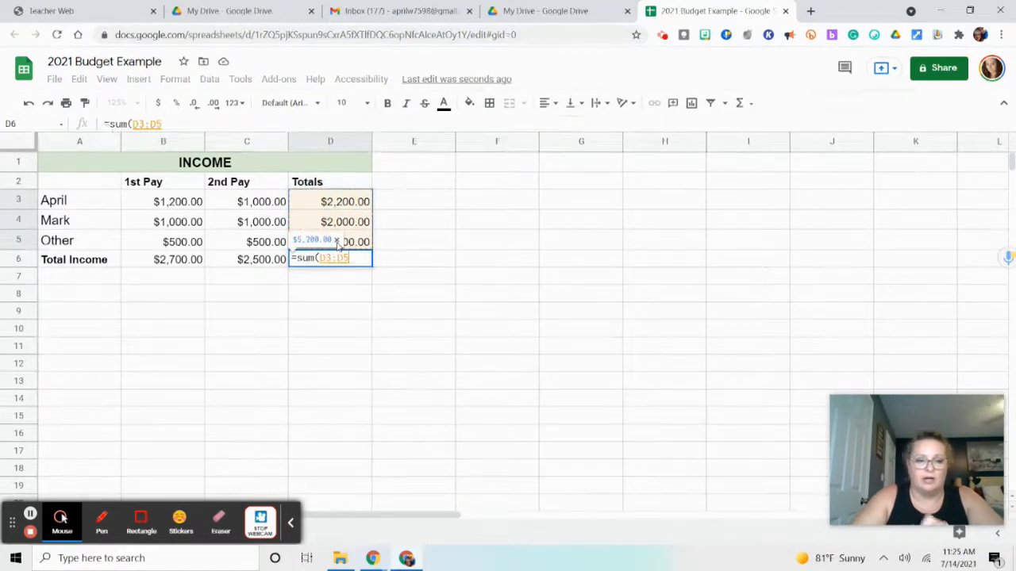
{"action": "key", "text": "Return"}
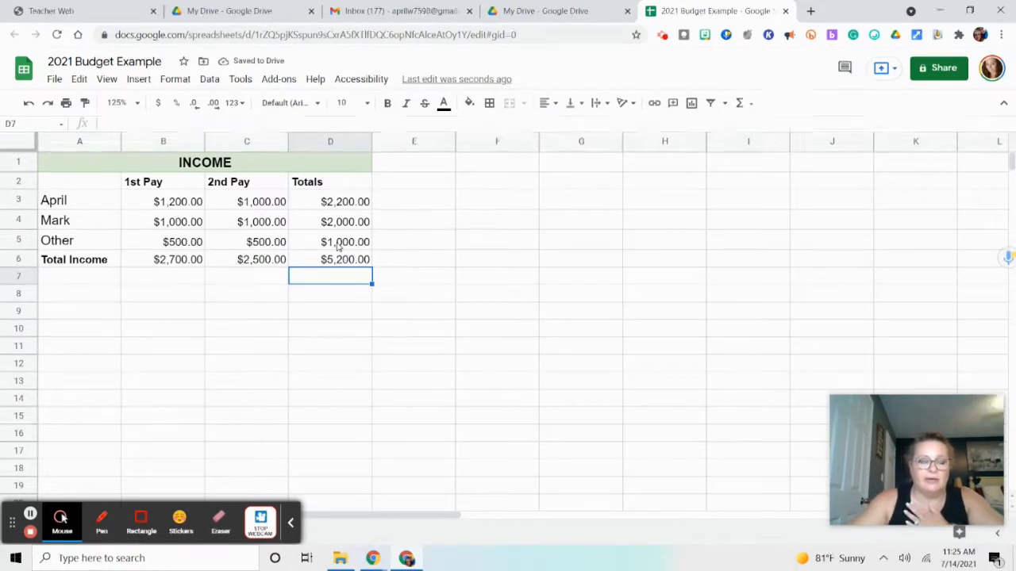
{"action": "left_click", "coordinate": [317, 266]}
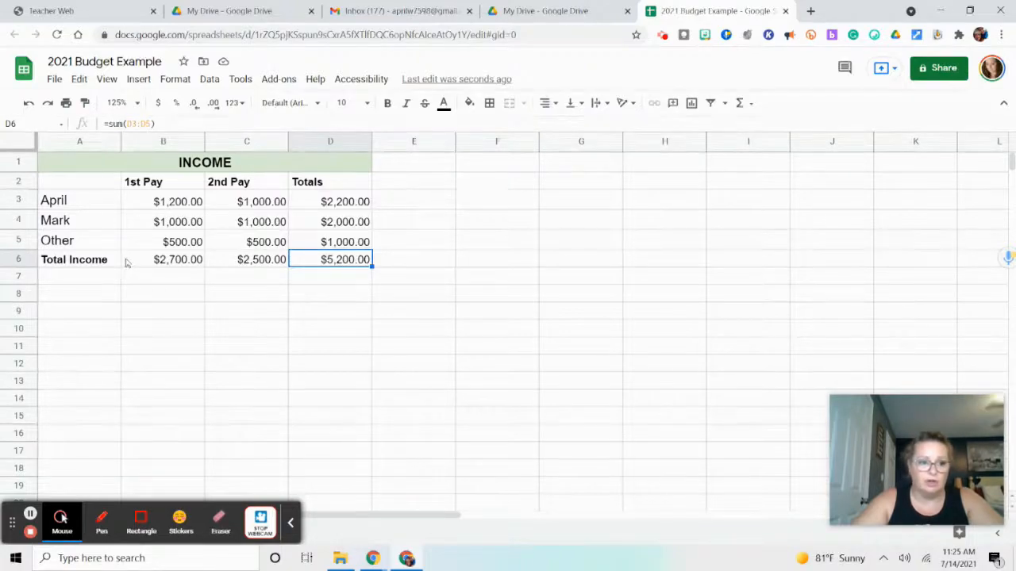
Fill the Total Income row, A6 through D6, with the same light green as the INCOME header
{"action": "left_click_drag", "start_coordinate": [102, 262], "coordinate": [349, 262]}
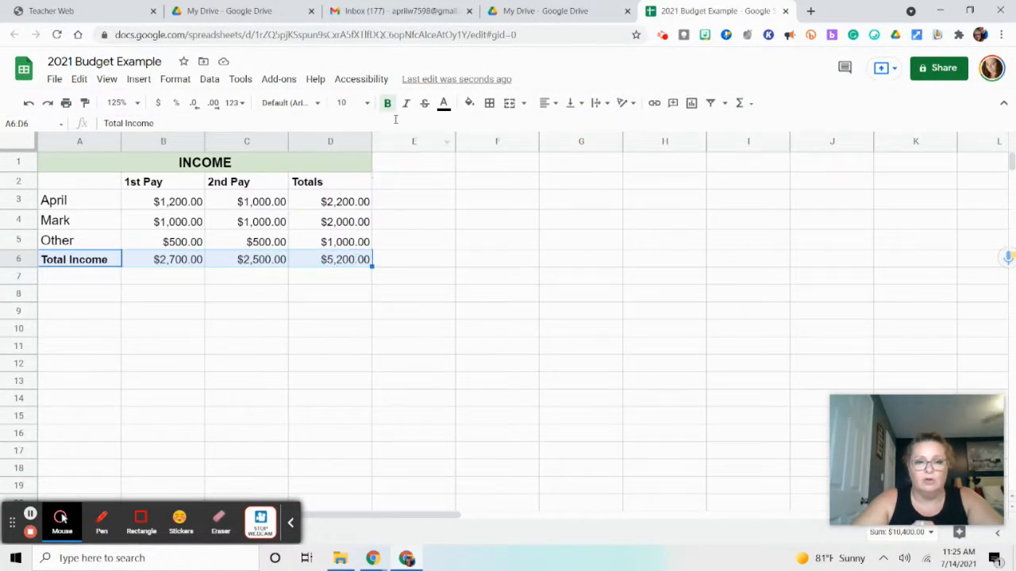
{"action": "left_click", "coordinate": [469, 102]}
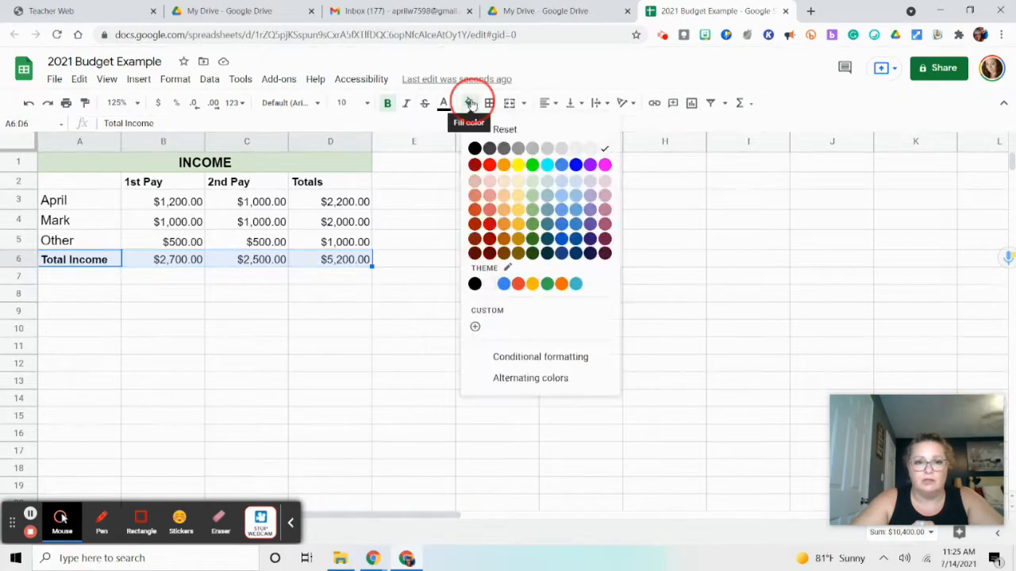
{"action": "left_click", "coordinate": [532, 182]}
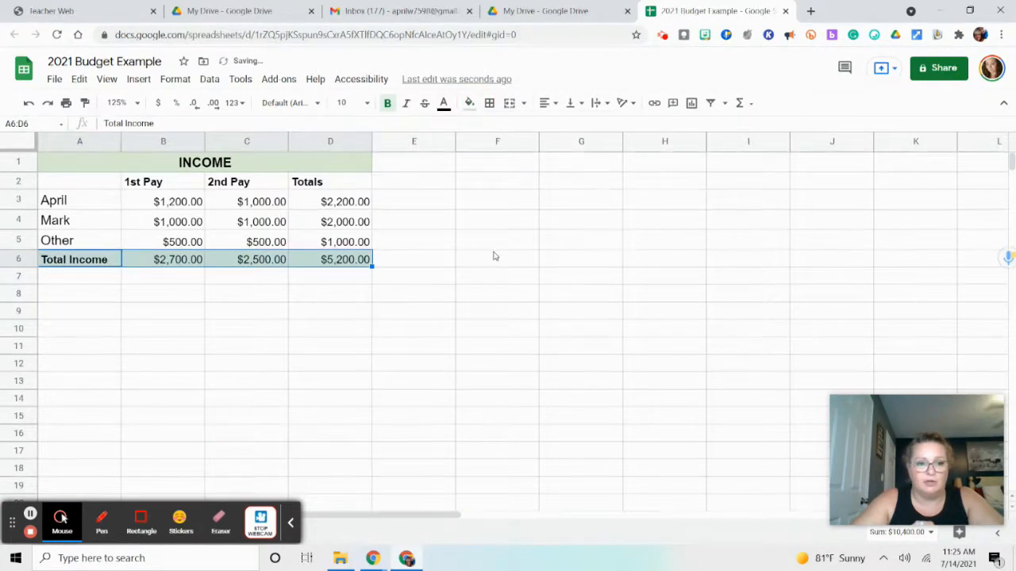
{"action": "left_click", "coordinate": [497, 242]}
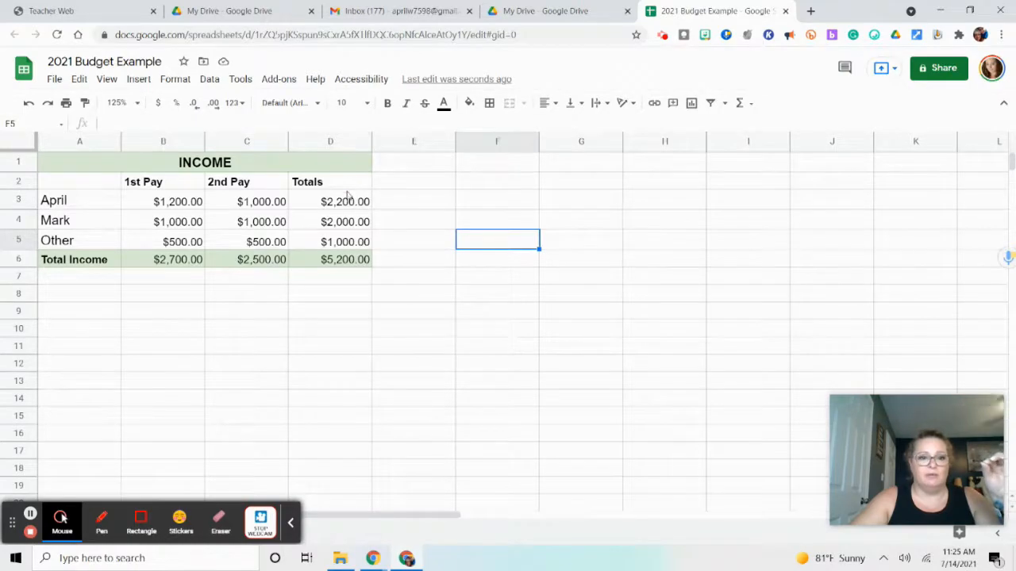
Bold the Totals amounts in D3 through D6 and the Total Income amounts in B6 and C6
{"action": "left_click_drag", "start_coordinate": [349, 205], "coordinate": [347, 255]}
{"action": "left_click", "coordinate": [388, 107]}
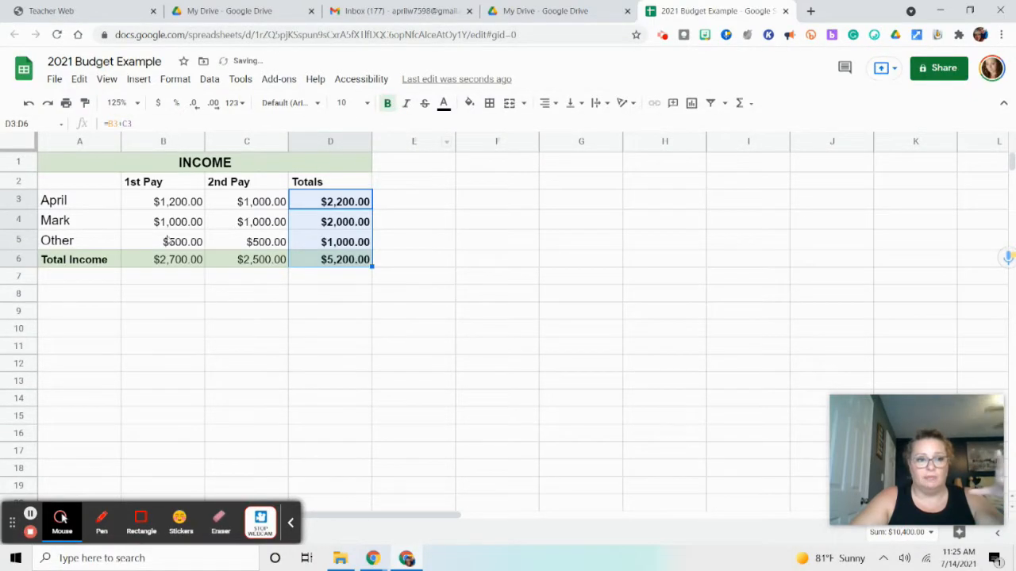
{"action": "left_click_drag", "start_coordinate": [155, 263], "coordinate": [231, 261]}
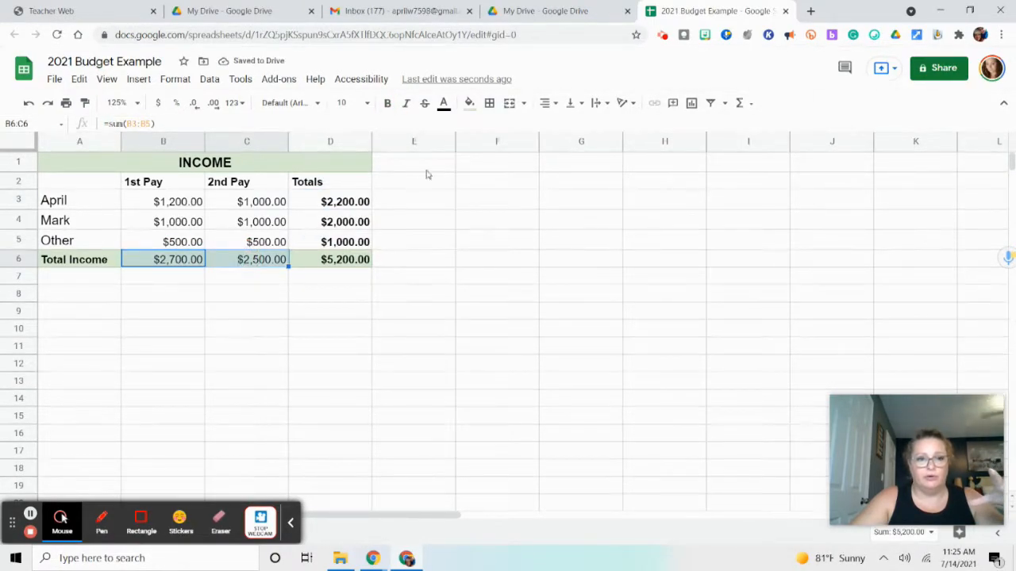
{"action": "left_click", "coordinate": [388, 105]}
{"action": "left_click", "coordinate": [415, 260]}
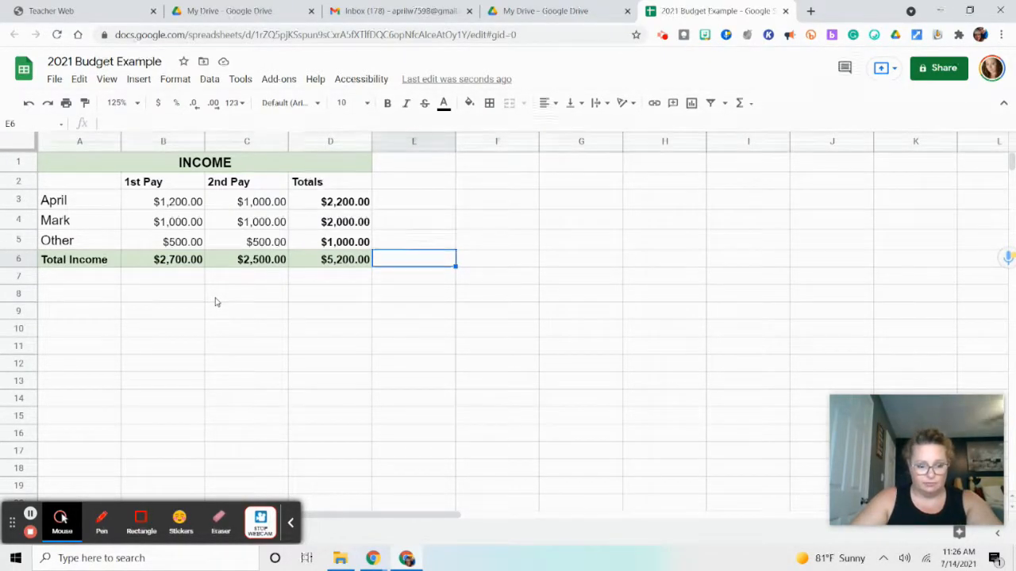
Merge cells A8 through D8 into one cell and enter the section heading EXPENSES
{"action": "left_click", "coordinate": [80, 297]}
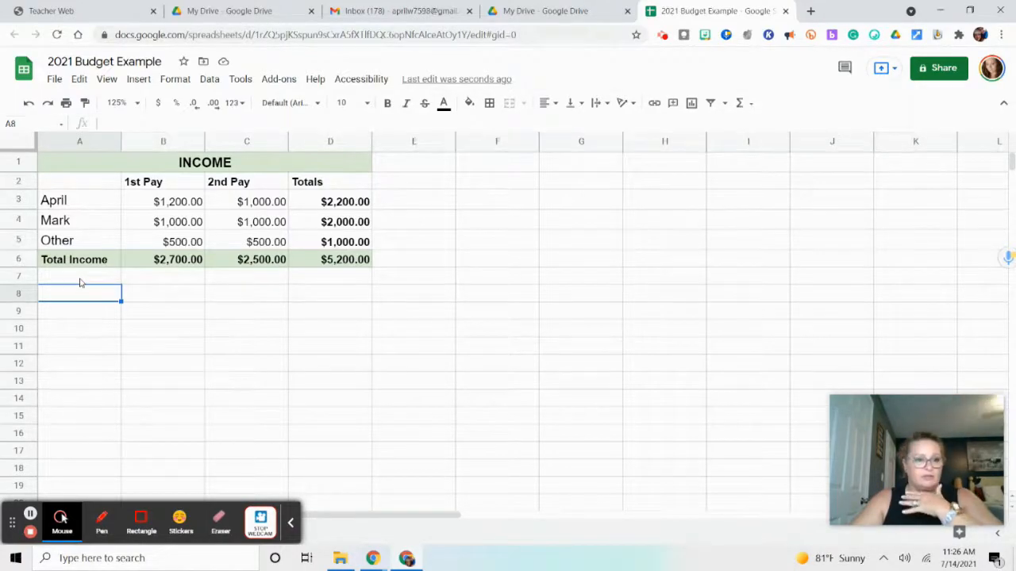
{"action": "left_click_drag", "start_coordinate": [79, 297], "coordinate": [351, 297]}
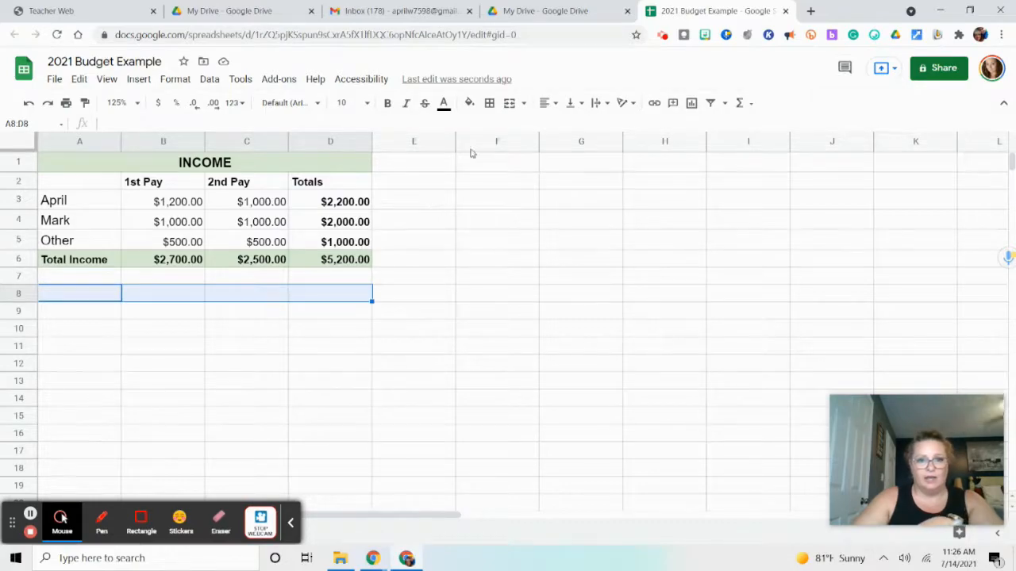
{"action": "left_click", "coordinate": [510, 102]}
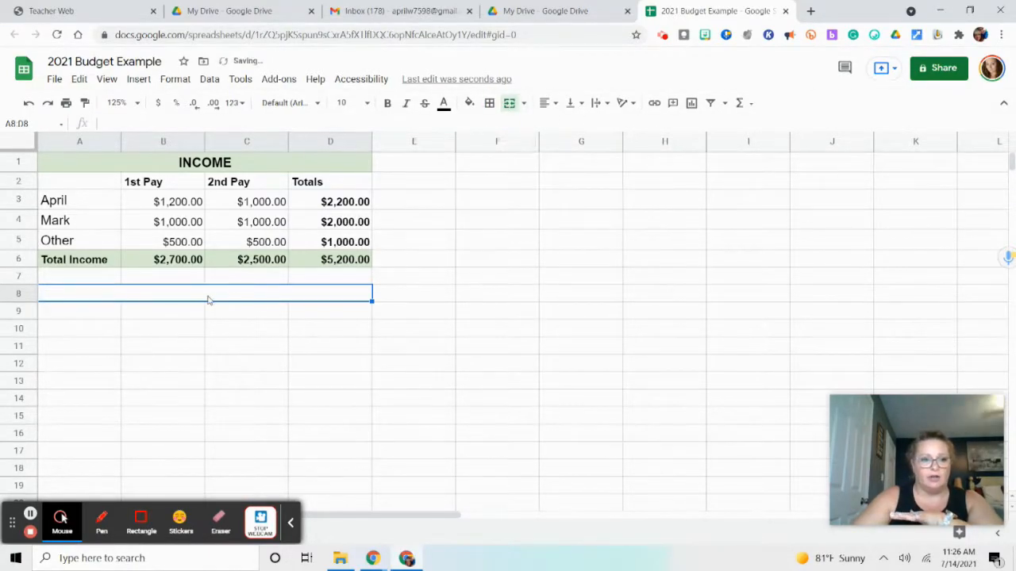
{"action": "type", "text": "EXPENSES"}
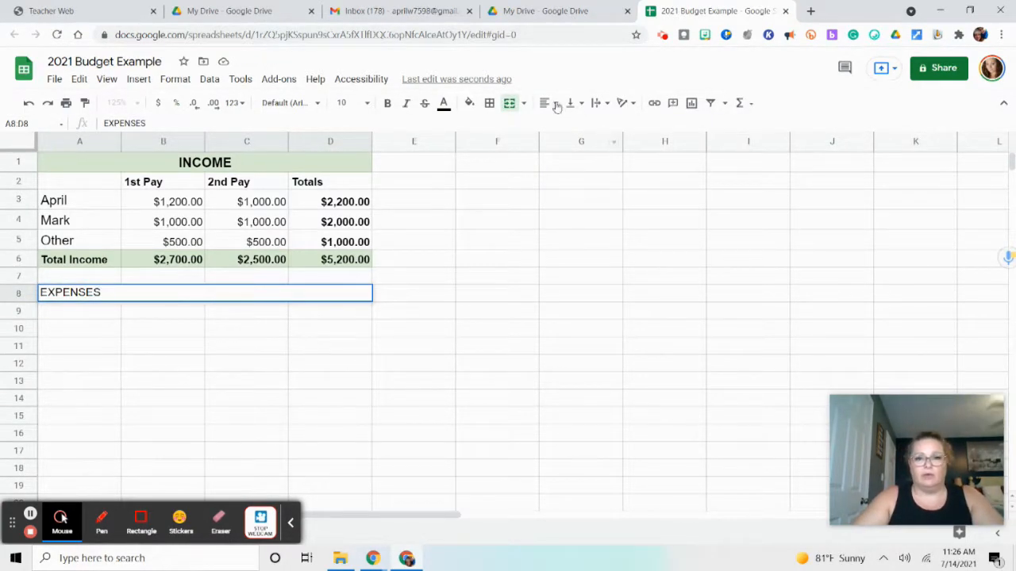
Center the EXPENSES heading in its merged cell and fill the cell with light red
{"action": "left_click", "coordinate": [556, 106]}
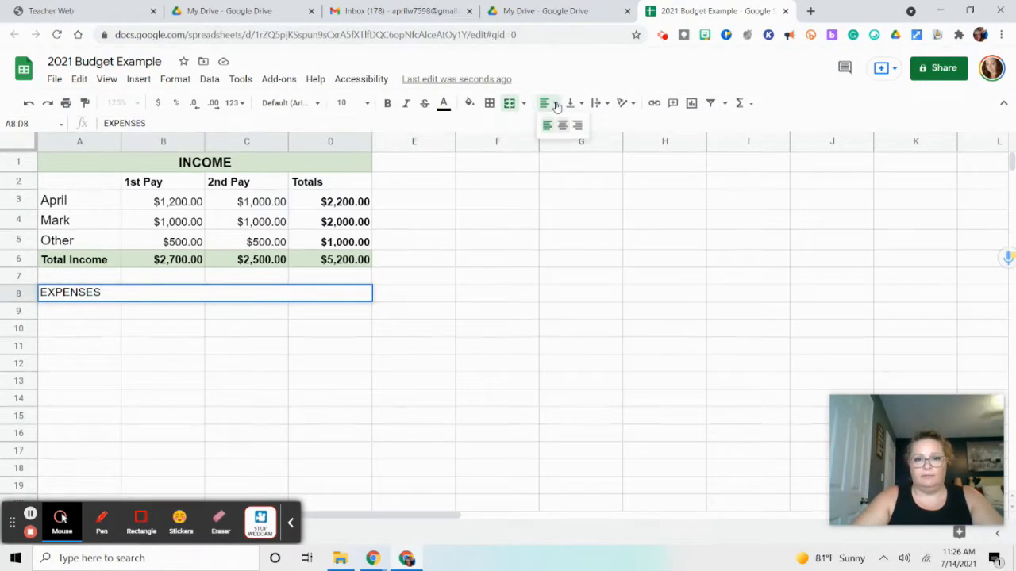
{"action": "left_click", "coordinate": [562, 127]}
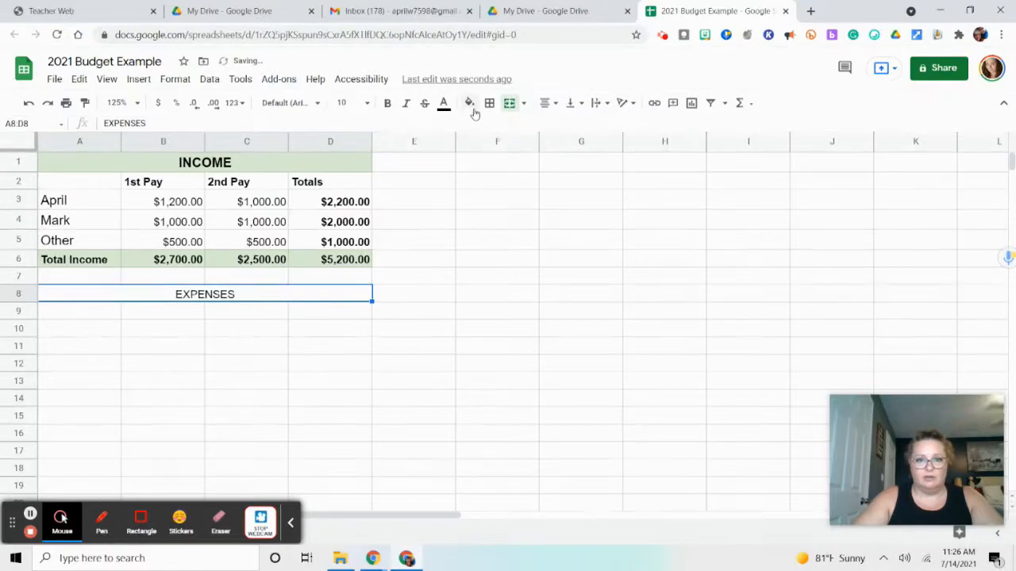
{"action": "left_click", "coordinate": [472, 106]}
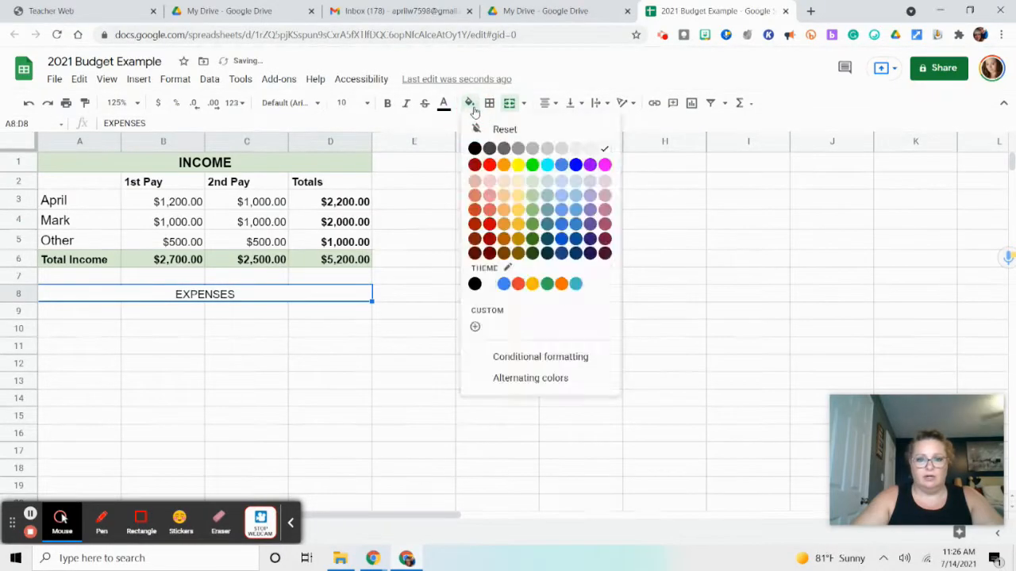
{"action": "left_click", "coordinate": [475, 182]}
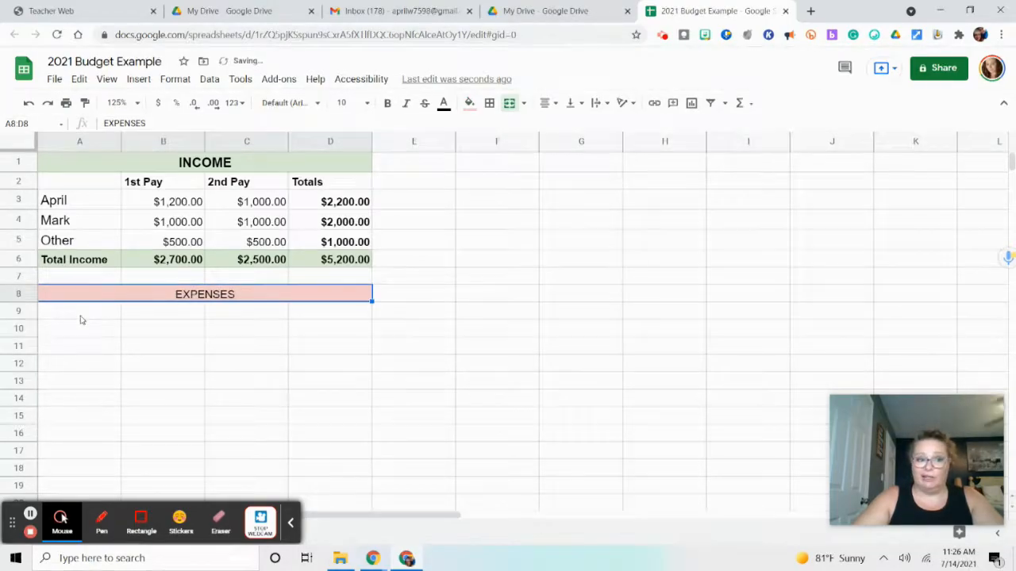
Enter the column headings 1st Pay, 2nd Pay and Totals in B9 through D9 and make them bold
{"action": "left_click", "coordinate": [185, 317]}
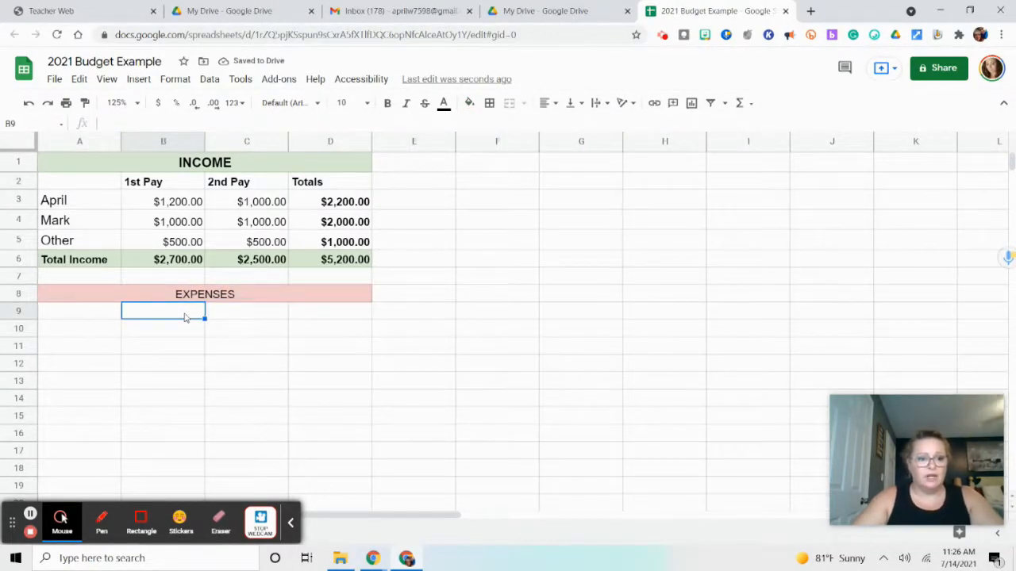
{"action": "type", "text": "1st Pay"}
{"action": "key", "text": "Tab"}
{"action": "type", "text": "2nd Pay"}
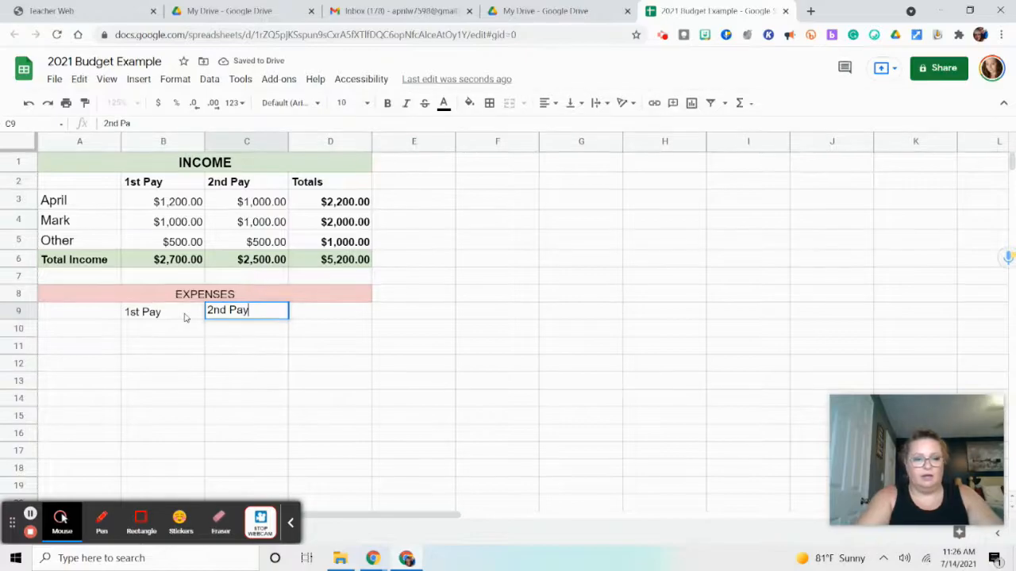
{"action": "key", "text": "Tab"}
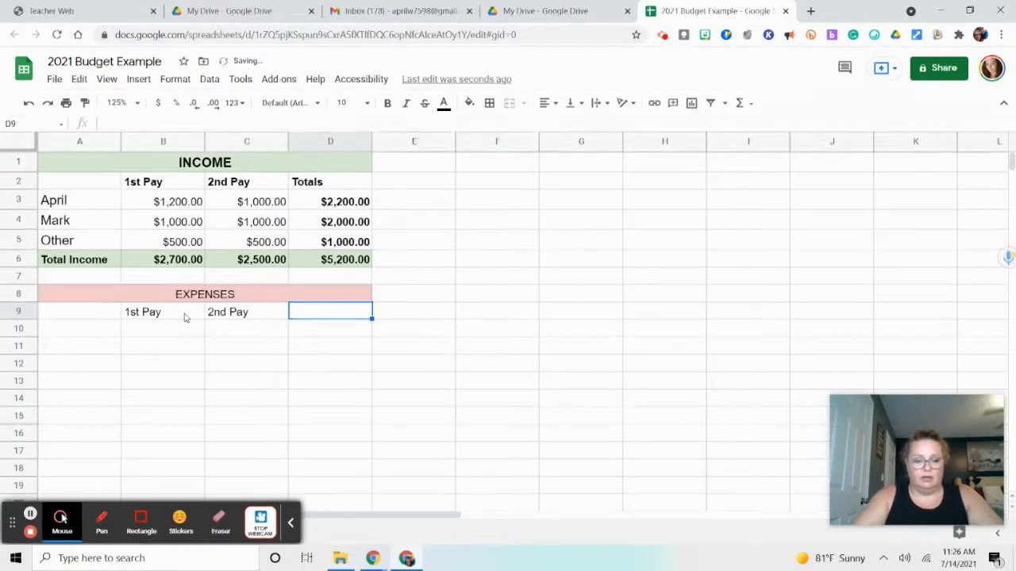
{"action": "type", "text": "Totals"}
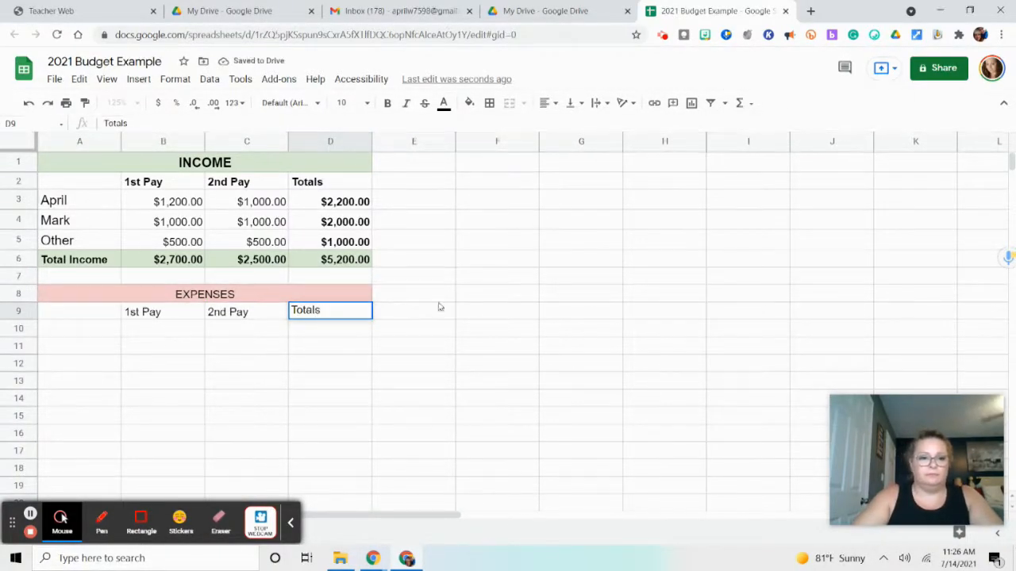
{"action": "left_click", "coordinate": [482, 315]}
{"action": "left_click_drag", "start_coordinate": [156, 313], "coordinate": [309, 316]}
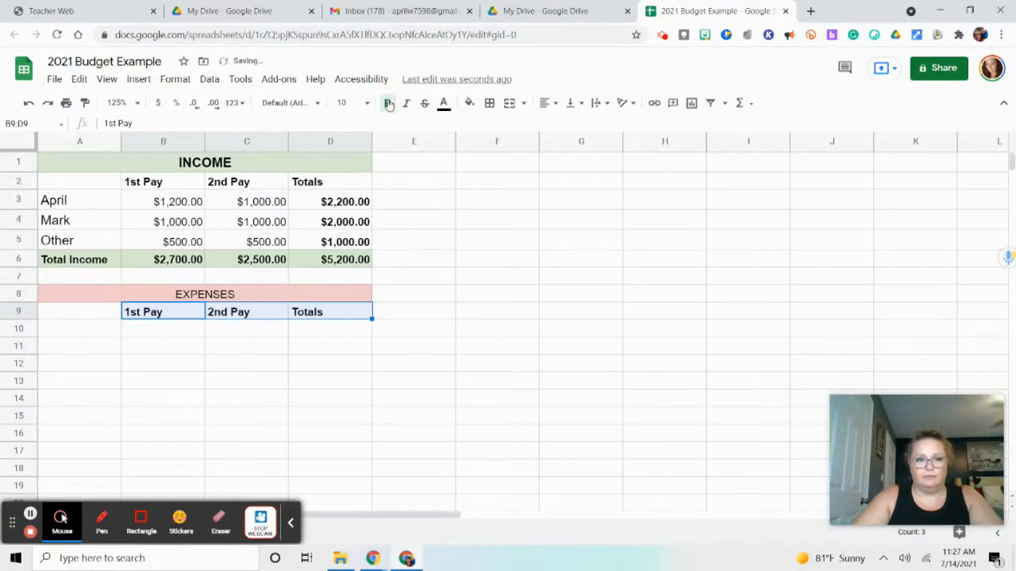
List the expense categories Mortgage, Truck and Expedition in cells A10 through A12
{"action": "left_click", "coordinate": [97, 334]}
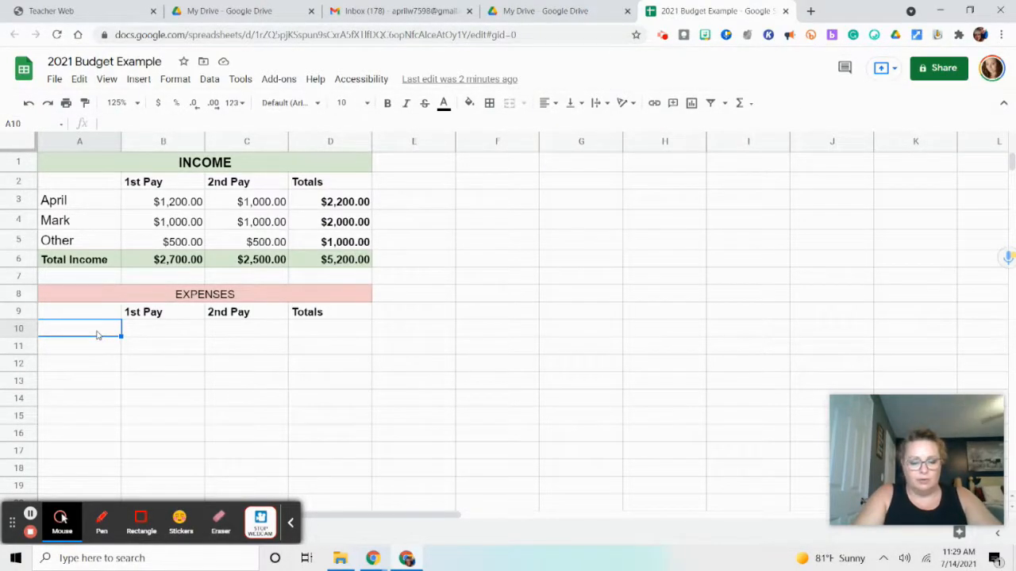
{"action": "type", "text": "rt"}
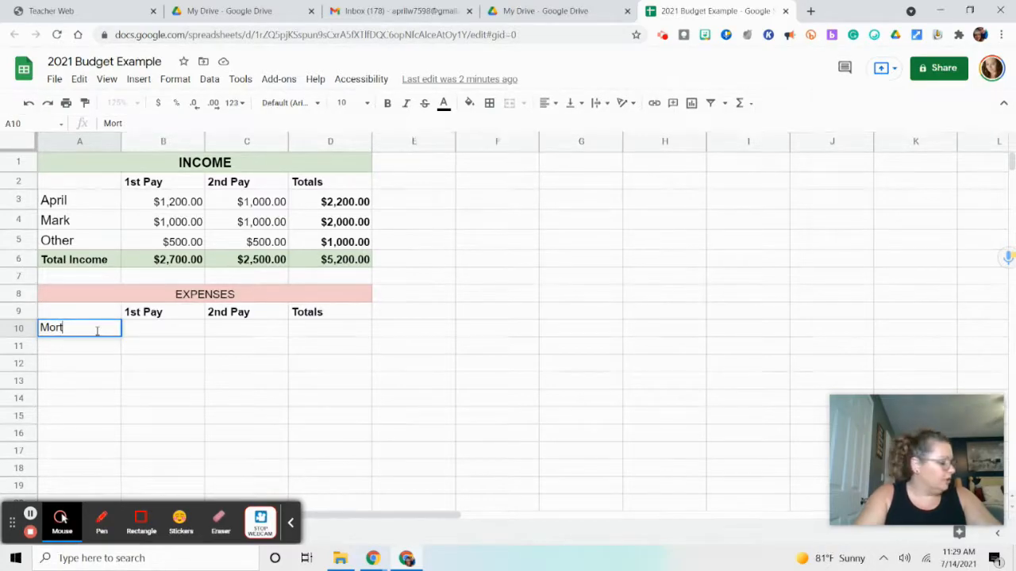
{"action": "type", "text": "gage"}
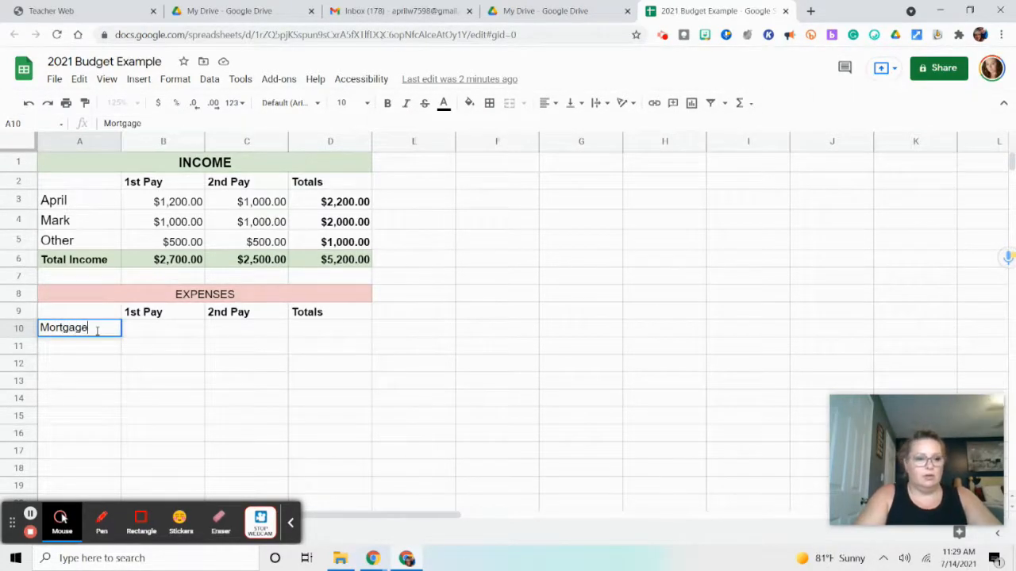
{"action": "key", "text": "Return"}
{"action": "type", "text": "T"}
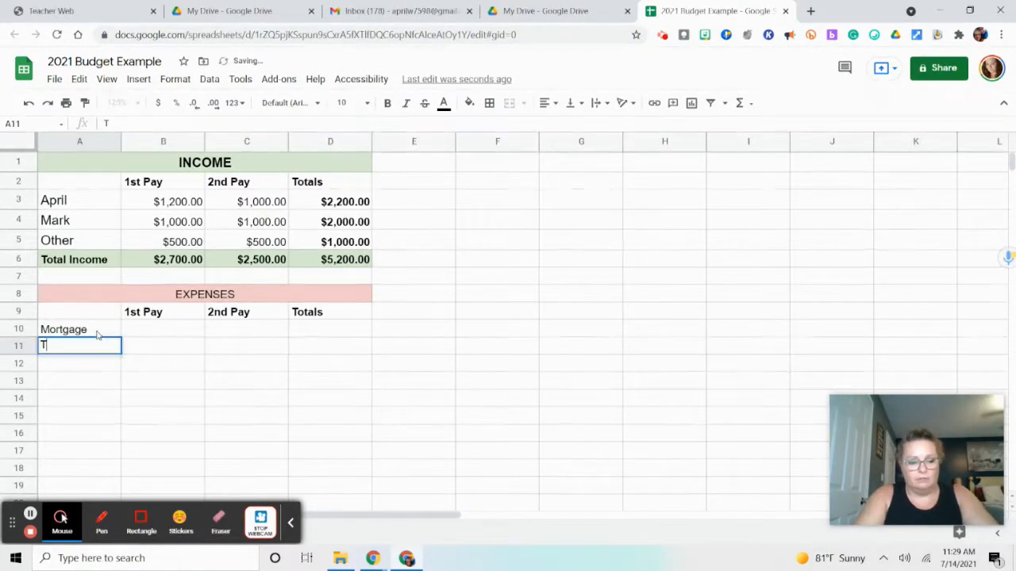
{"action": "type", "text": "ruckE"}
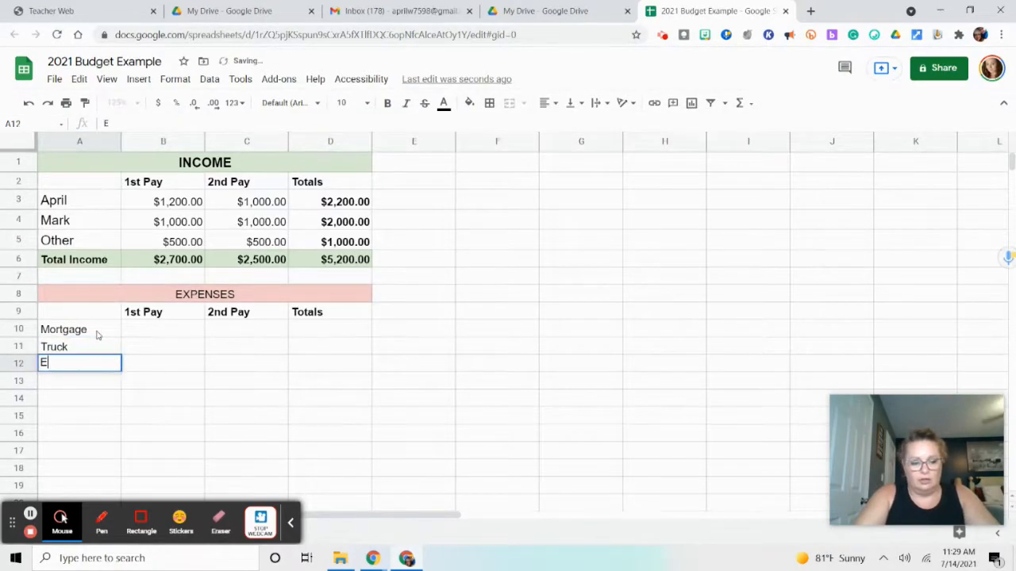
{"action": "type", "text": "xpedition"}
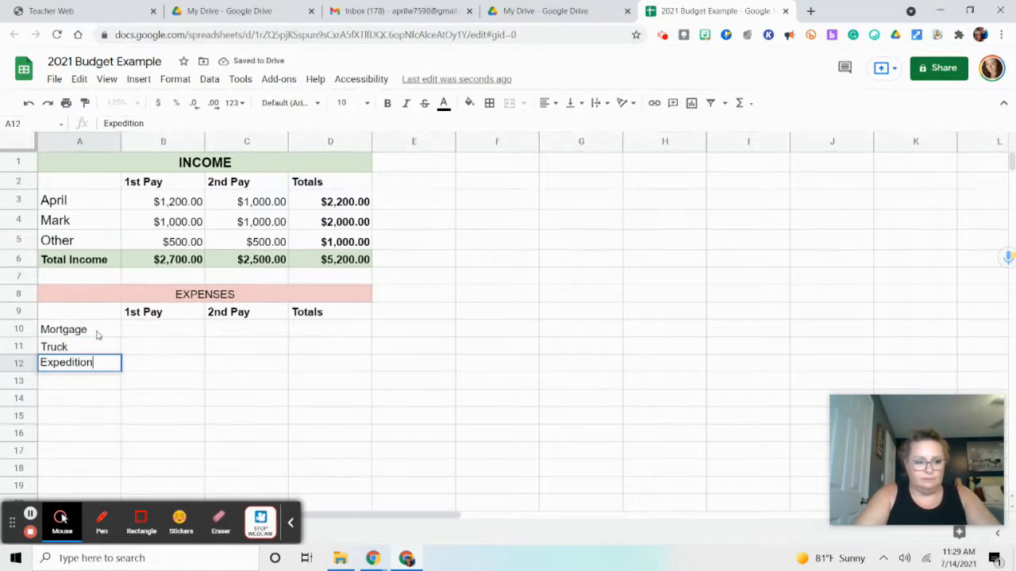
{"action": "key", "text": "Return"}
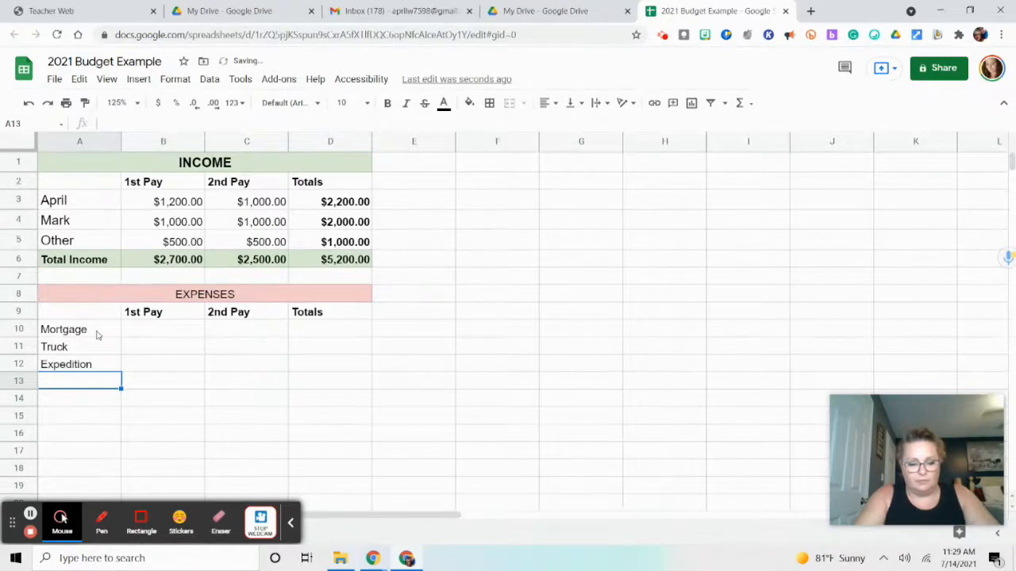
Add the expense categories Water, Elec and Internet in cells A13 through A15
{"action": "type", "text": "Water"}
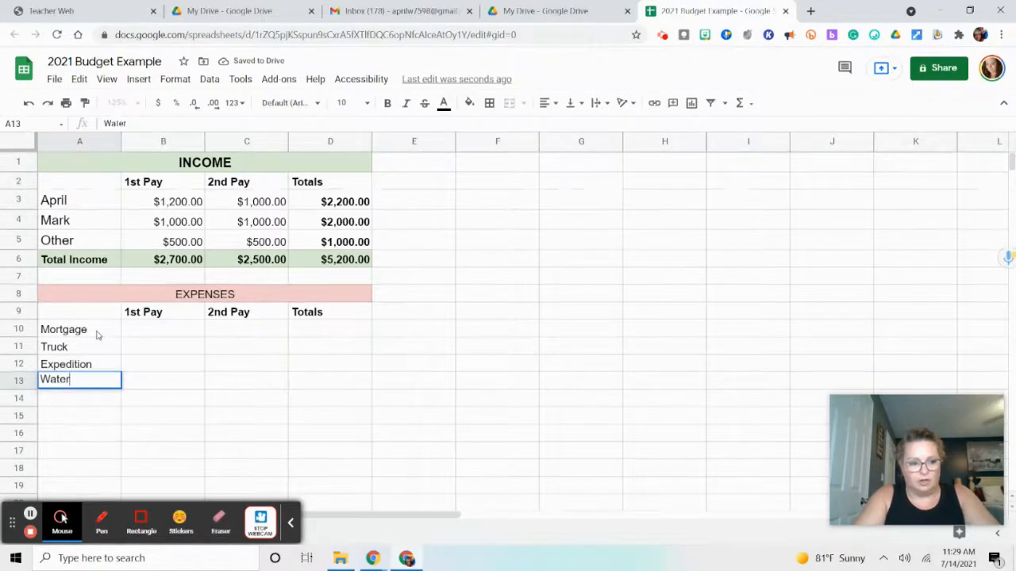
{"action": "key", "text": "Return"}
{"action": "type", "text": "Elec"}
{"action": "key", "text": "Return"}
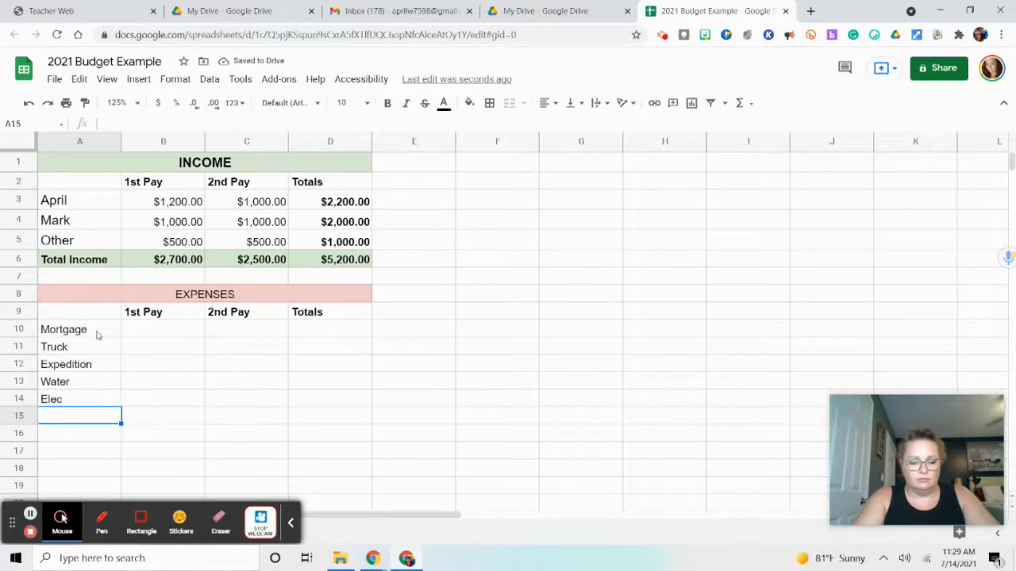
{"action": "type", "text": "ternet"}
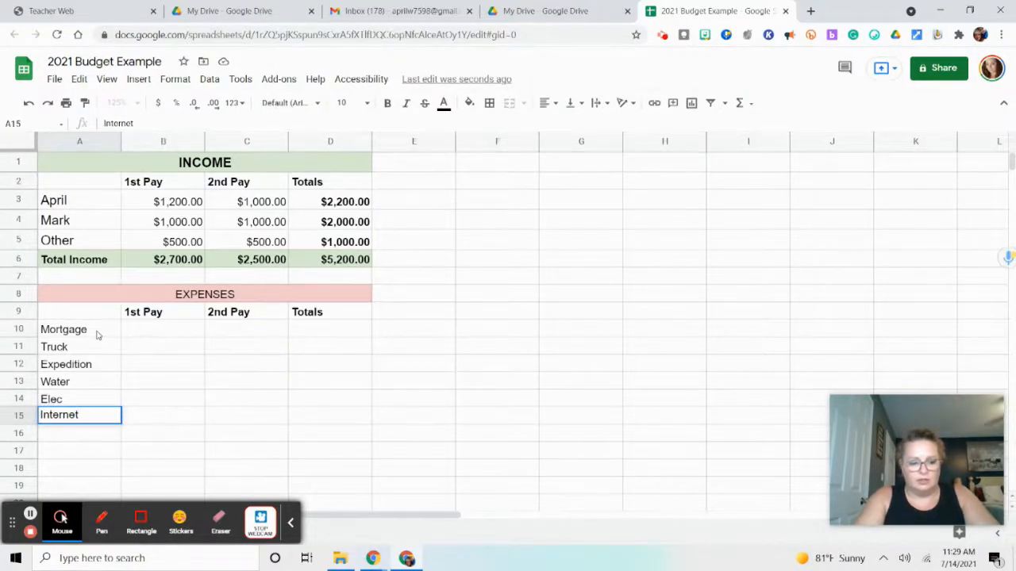
{"action": "key", "text": "Return"}
Add the expense category Cell Phones in cell A16, with a space between the two words
{"action": "type", "text": "CellP"}
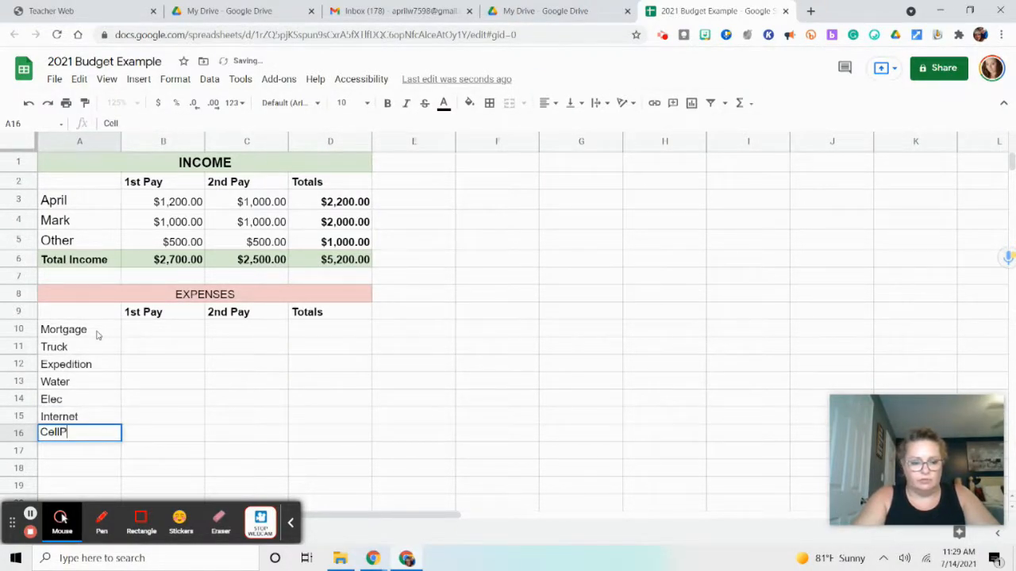
{"action": "type", "text": "hone"}
{"action": "key", "text": "BackSpace"}
{"action": "type", "text": "nes"}
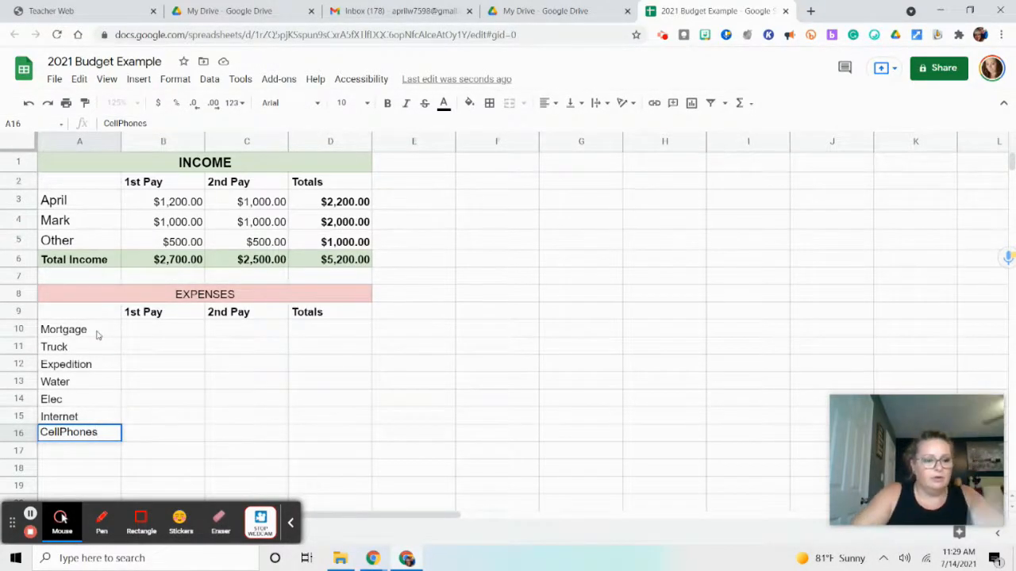
{"action": "left_click", "coordinate": [61, 438]}
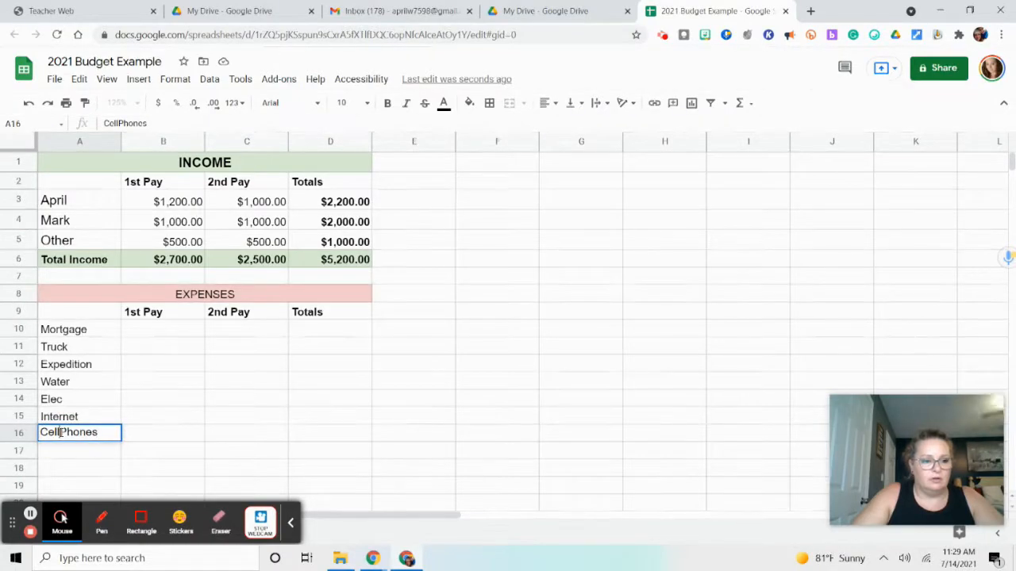
{"action": "left_click", "coordinate": [61, 459]}
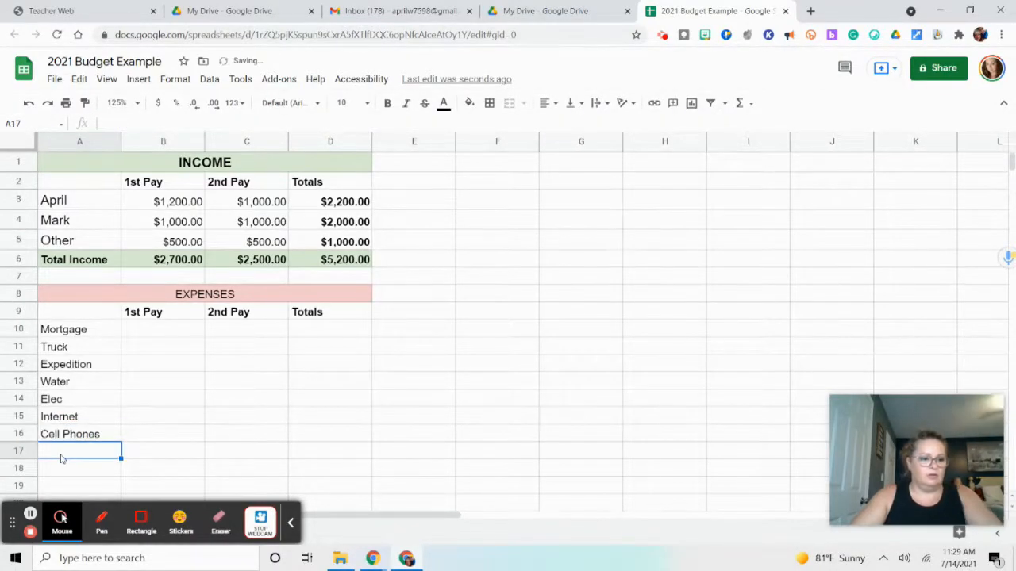
Add the expense categories Med Bill, Groceries and Cash Stash in cells A17 through A19
{"action": "type", "text": "Med Bill"}
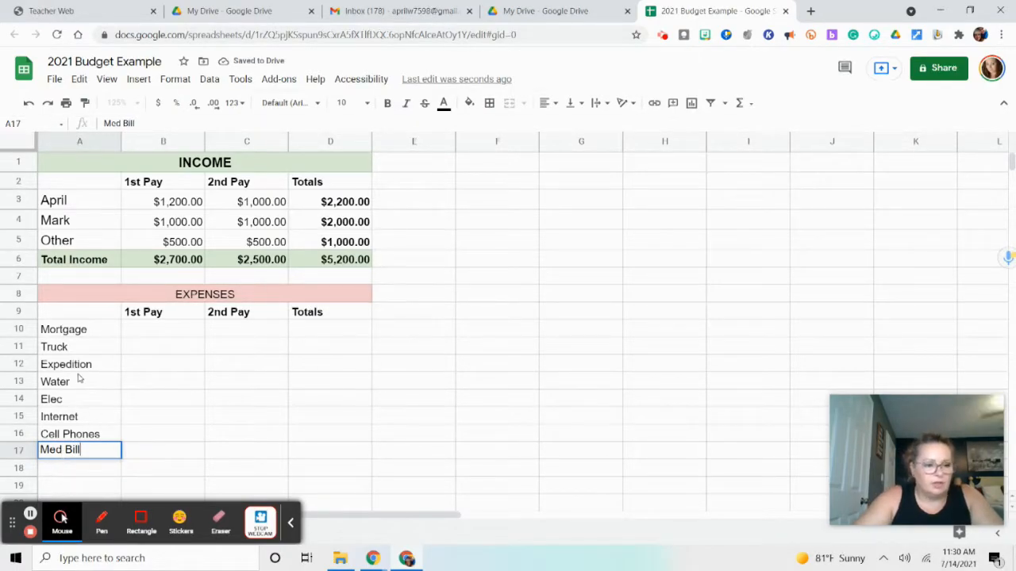
{"action": "left_click", "coordinate": [77, 472]}
{"action": "type", "text": "Gro"}
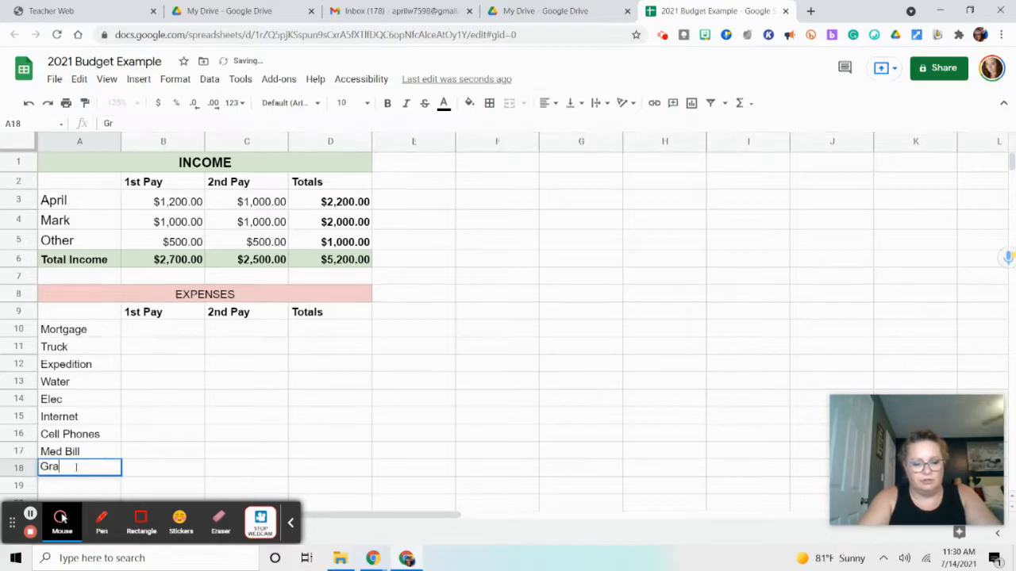
{"action": "type", "text": "ceries"}
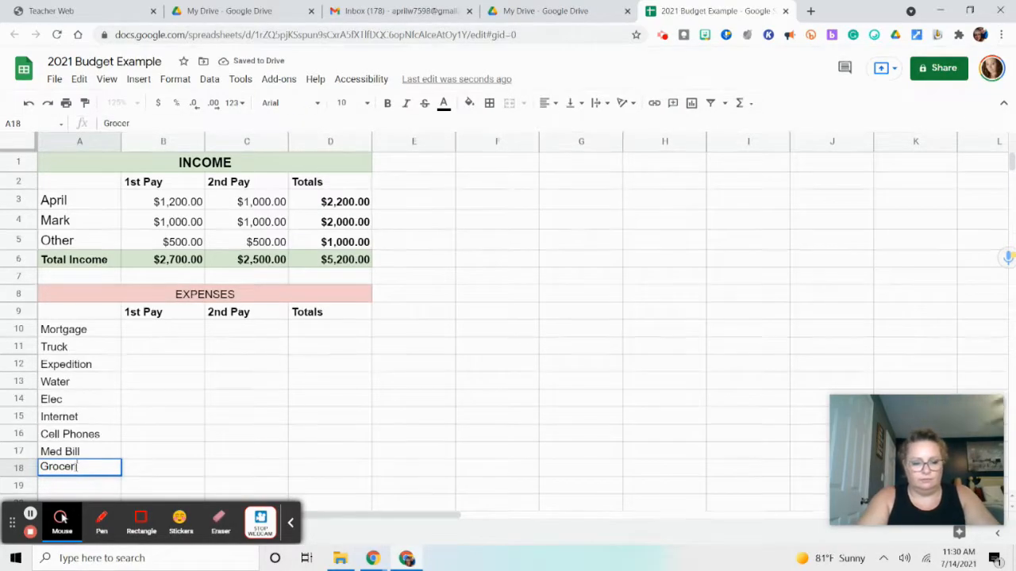
{"action": "left_click", "coordinate": [85, 489]}
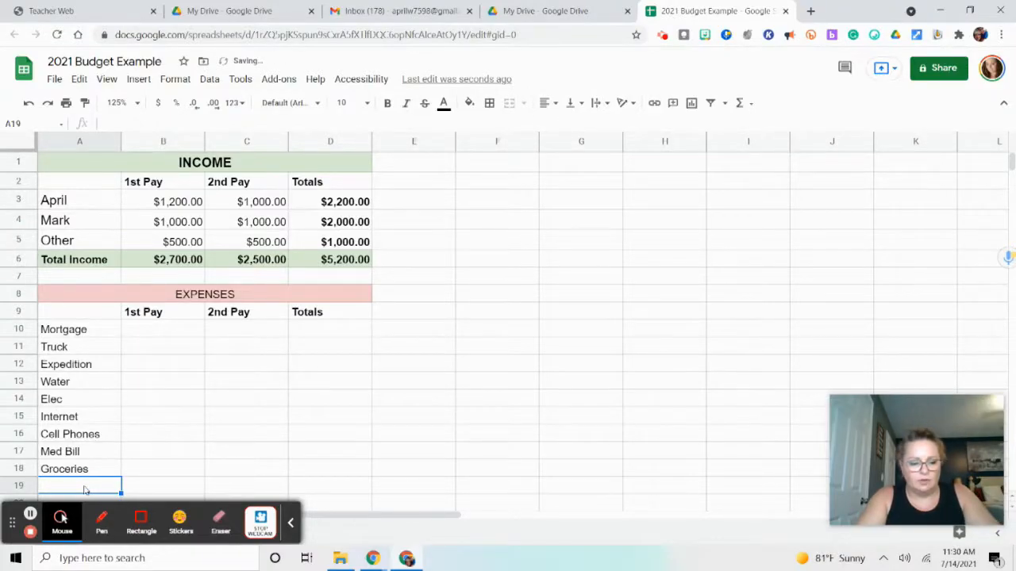
{"action": "type", "text": "Cash Stash"}
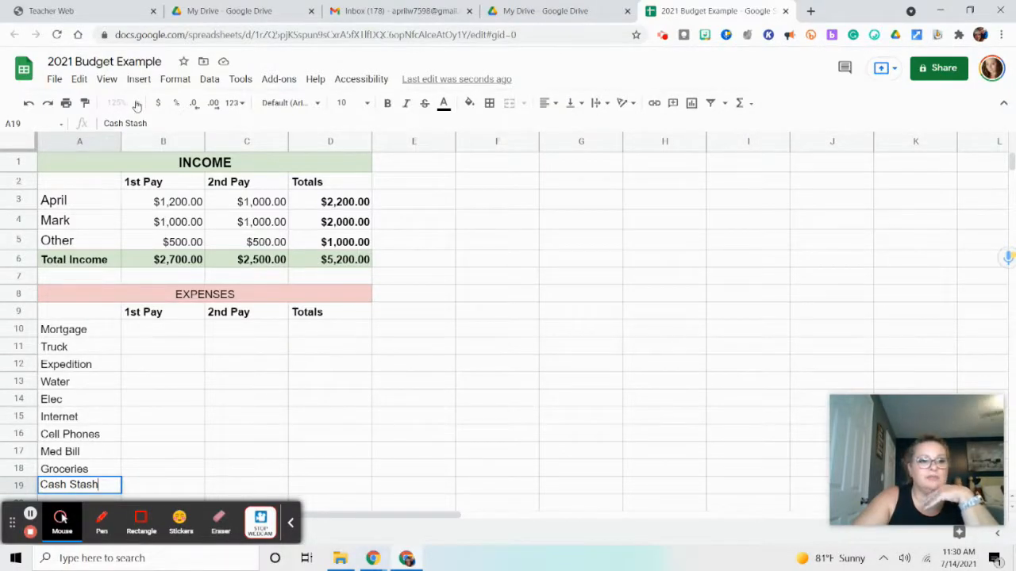
{"action": "left_click", "coordinate": [161, 438]}
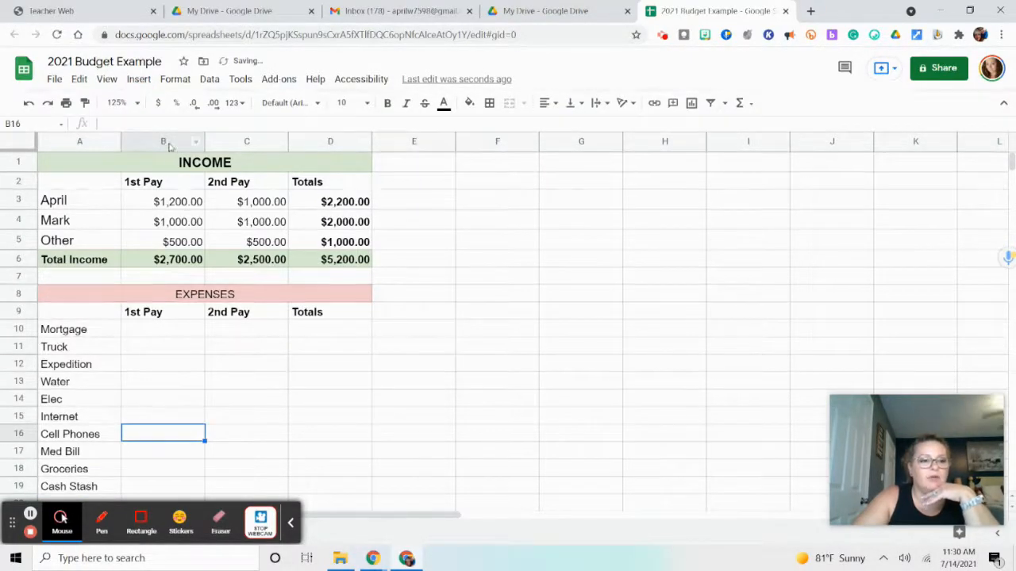
Set the sheet's zoom level to 110%
{"action": "left_click", "coordinate": [138, 104]}
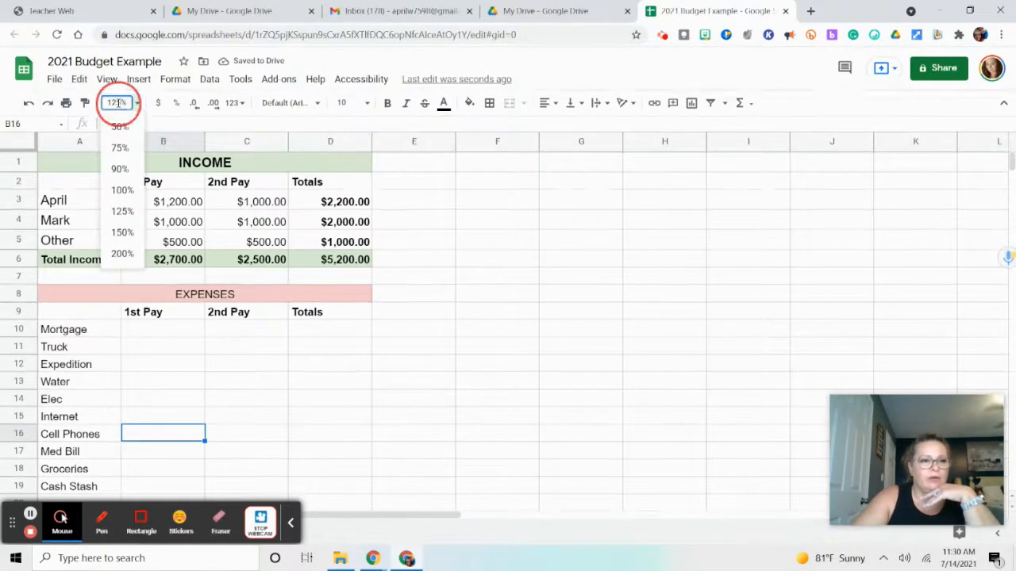
{"action": "type", "text": "100"}
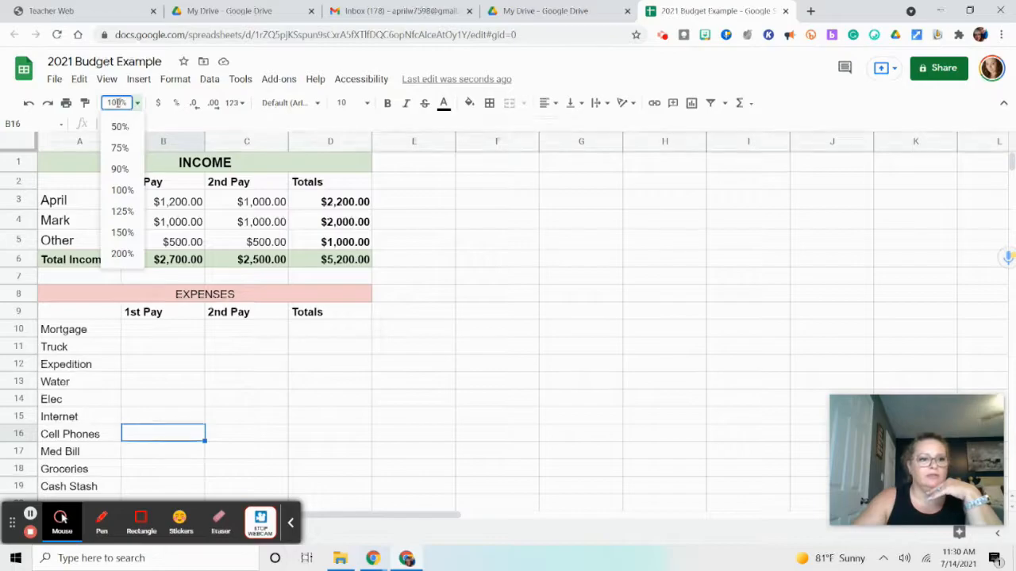
{"action": "key", "text": "BackSpace"}
{"action": "key", "text": "BackSpace"}
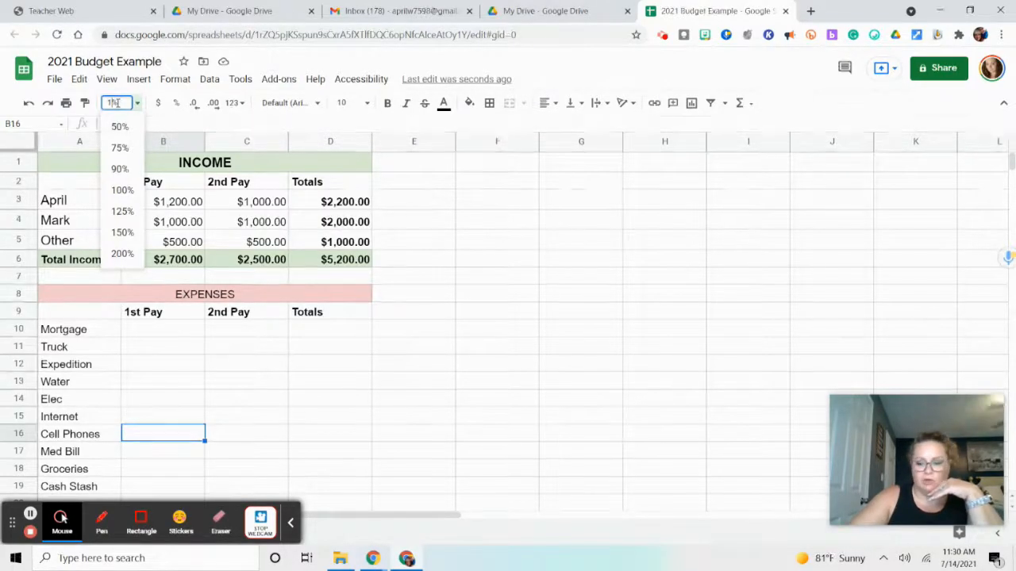
{"action": "type", "text": "10"}
{"action": "key", "text": "Return"}
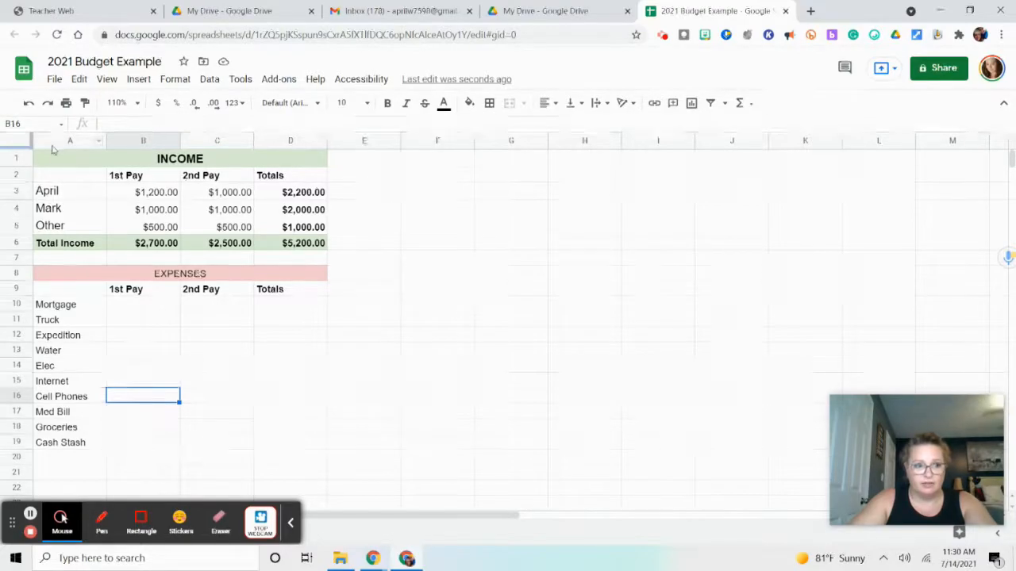
{"action": "left_click_drag", "start_coordinate": [56, 161], "coordinate": [56, 242]}
{"action": "left_click_drag", "start_coordinate": [55, 294], "coordinate": [56, 486]}
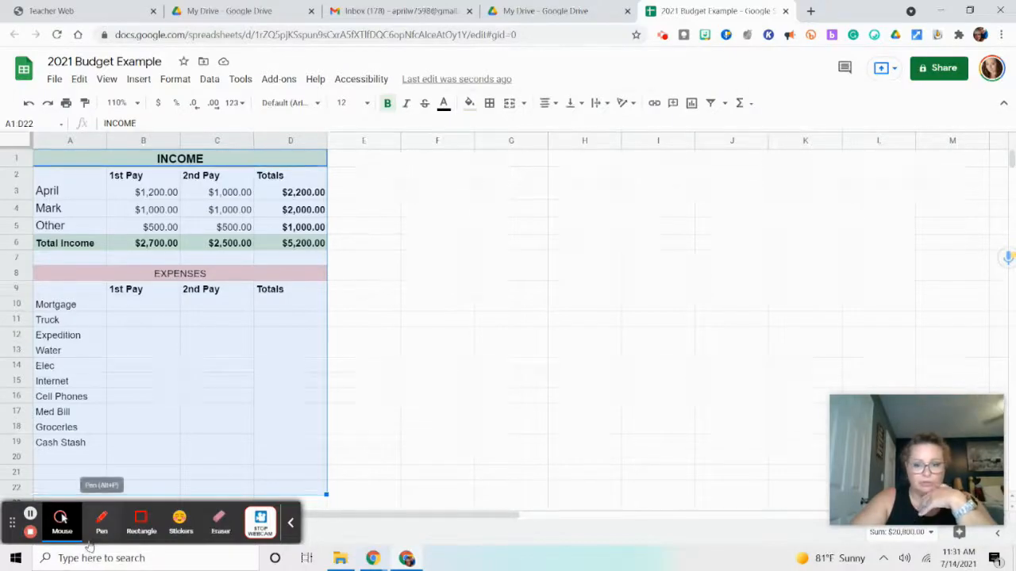
{"action": "left_click", "coordinate": [353, 426]}
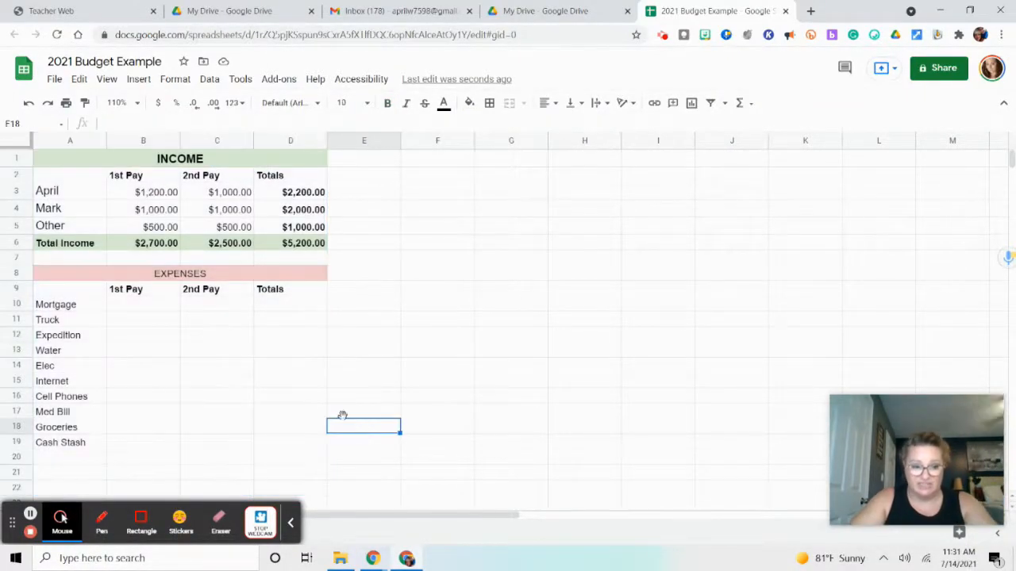
Enter a Mortgage expense of 300.00 in both the 1st Pay and 2nd Pay columns, cells B10 and C10
{"action": "left_click", "coordinate": [154, 310]}
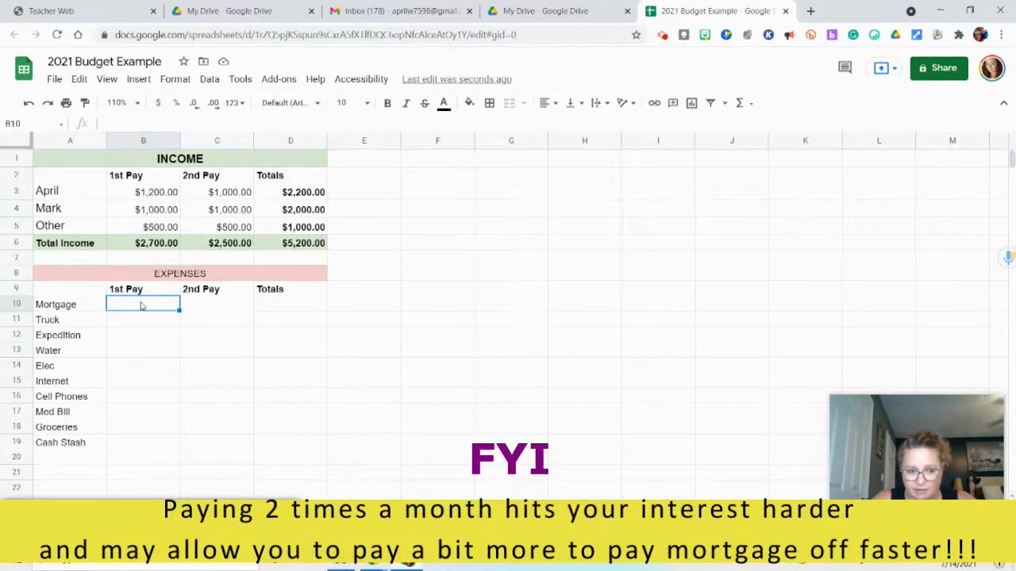
{"action": "type", "text": "300.00"}
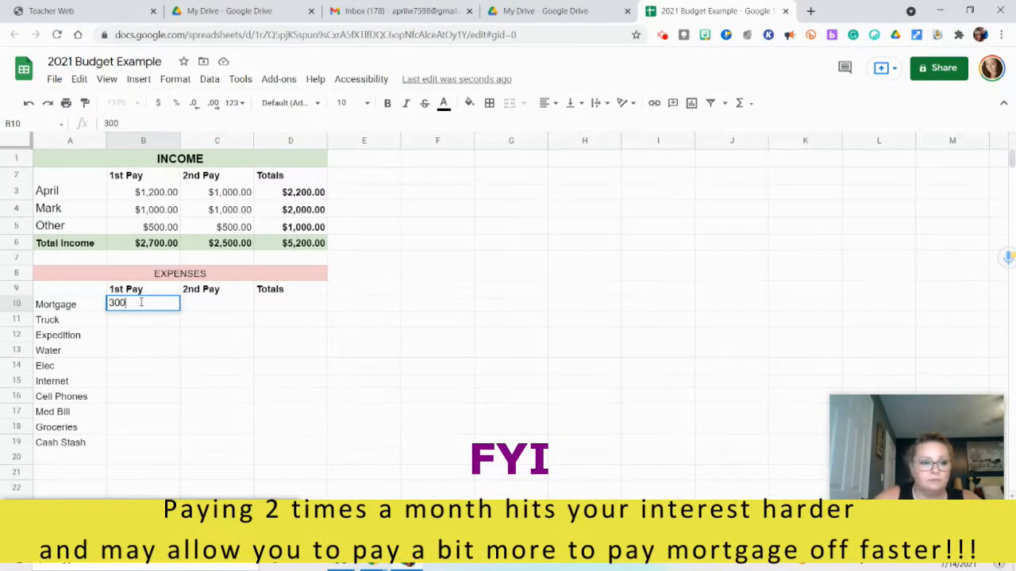
{"action": "left_click", "coordinate": [190, 308]}
{"action": "type", "text": "300.00"}
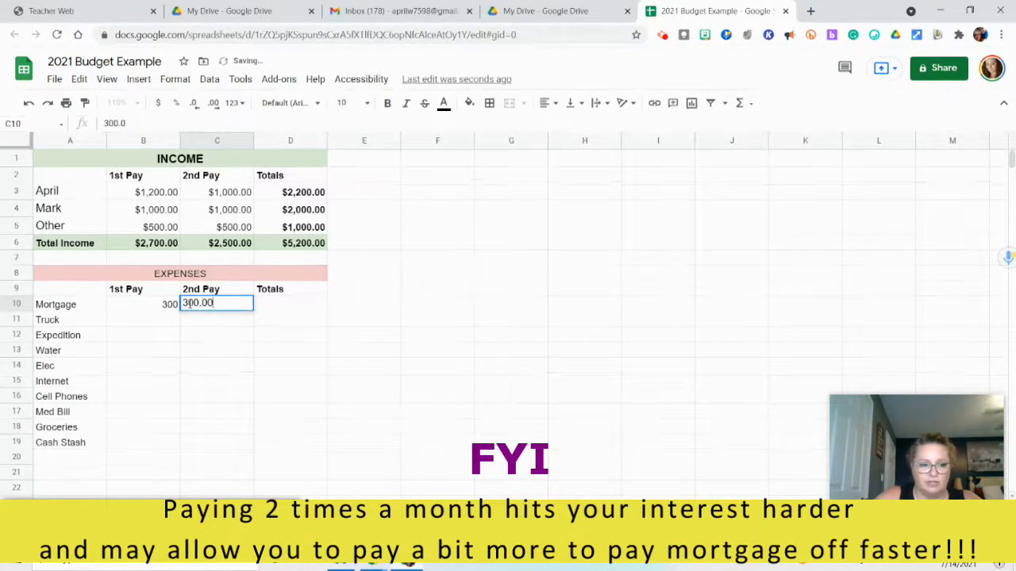
{"action": "left_click", "coordinate": [135, 307]}
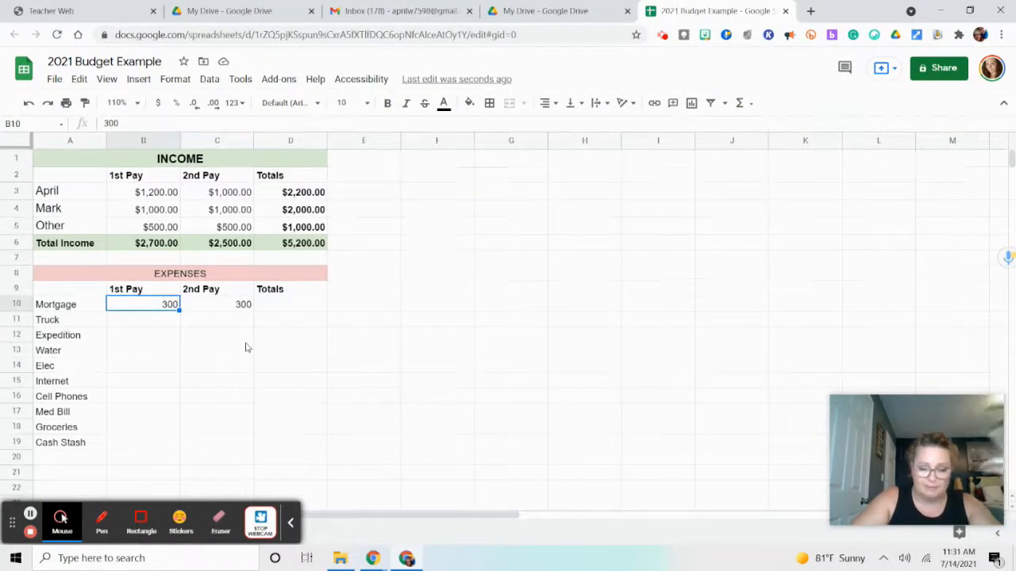
Enter 365 for Truck under 1st Pay in B11 and 365.00 for Expedition under 2nd Pay in C12
{"action": "left_click", "coordinate": [166, 324]}
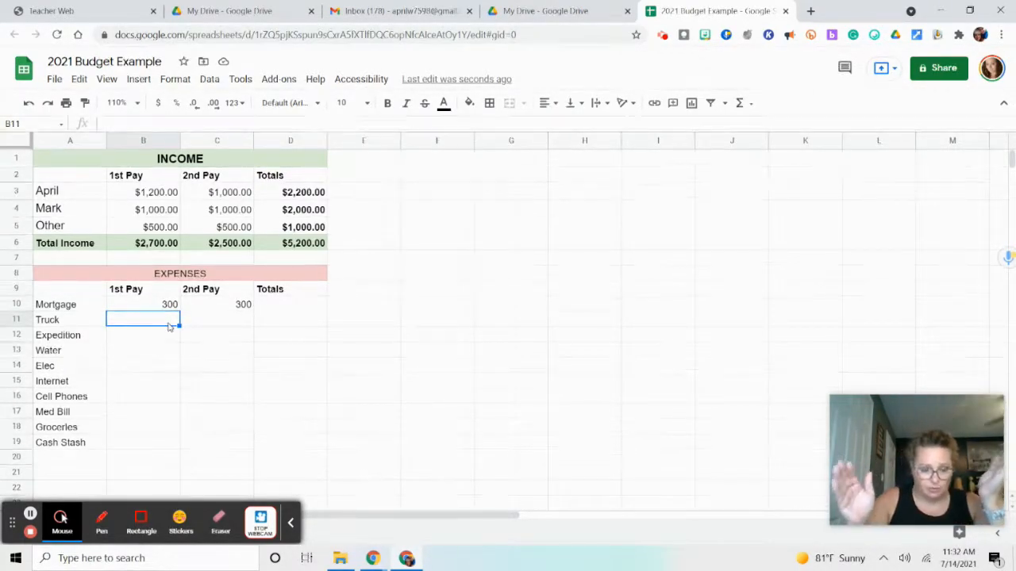
{"action": "type", "text": "365"}
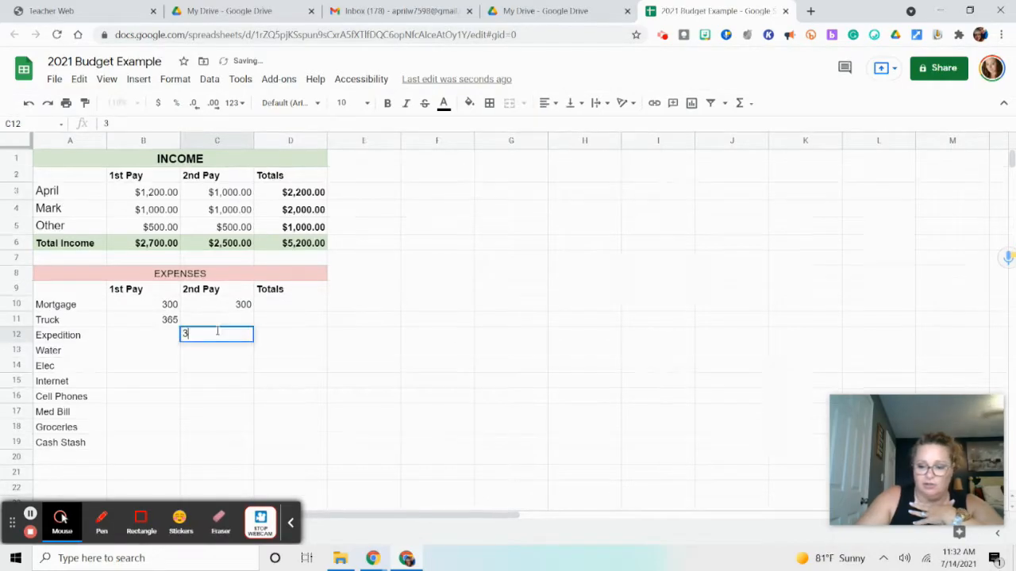
{"action": "type", "text": ".00"}
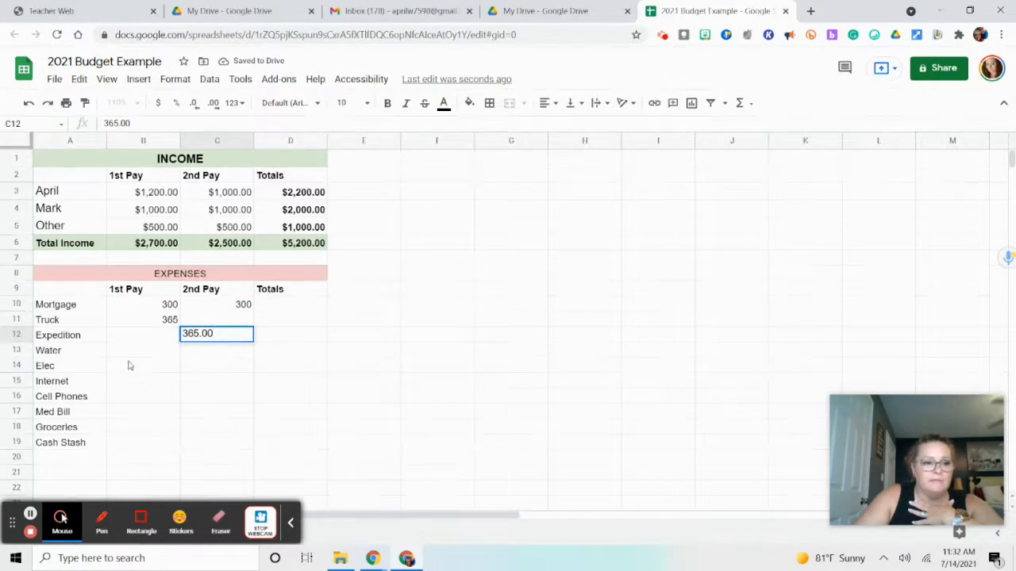
Enter 65.00 for Water under 1st Pay in B13 and 115.00 for Elec under 2nd Pay in C14
{"action": "left_click", "coordinate": [136, 357]}
{"action": "type", "text": "65"}
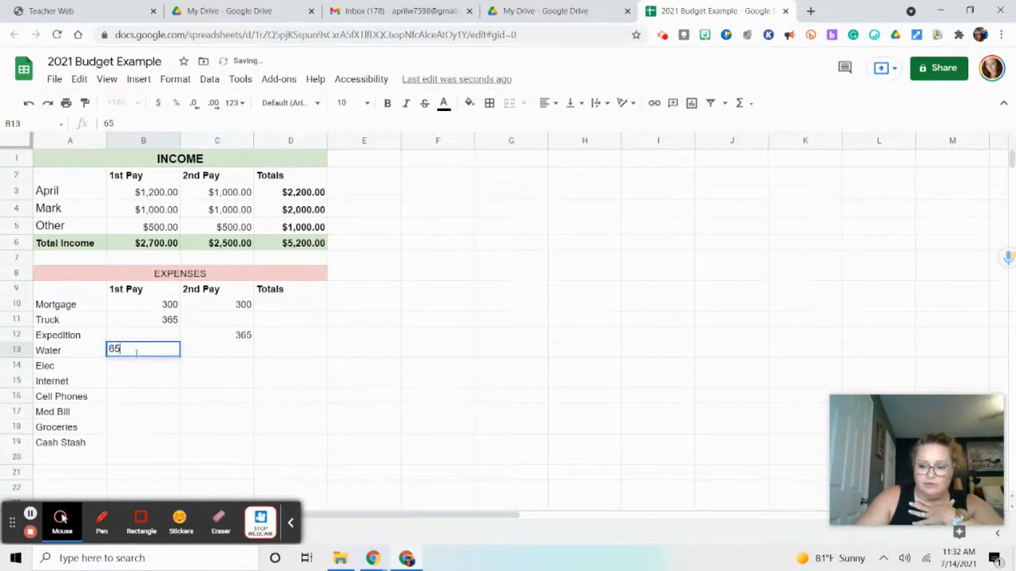
{"action": "type", "text": ".00"}
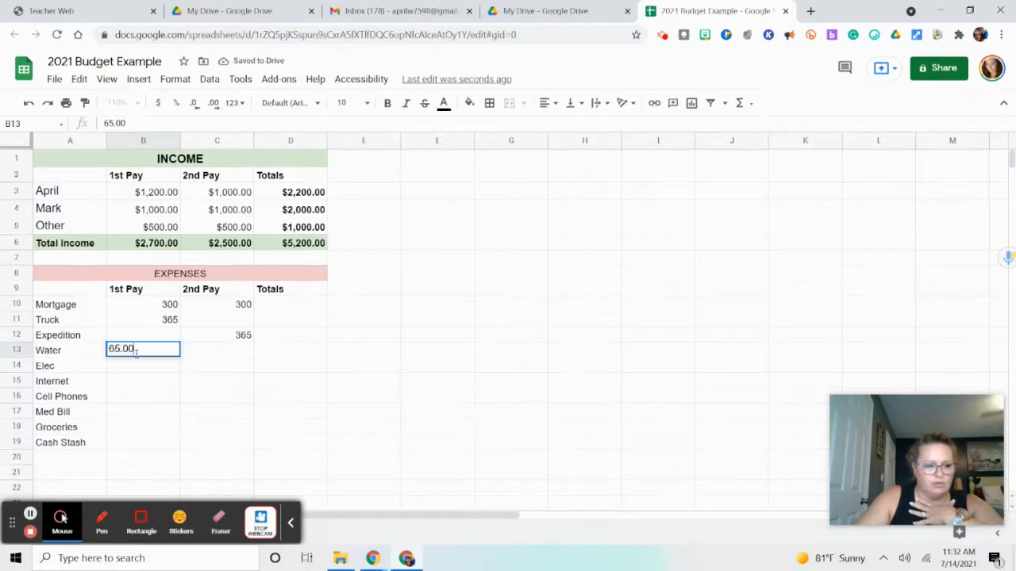
{"action": "left_click", "coordinate": [218, 368]}
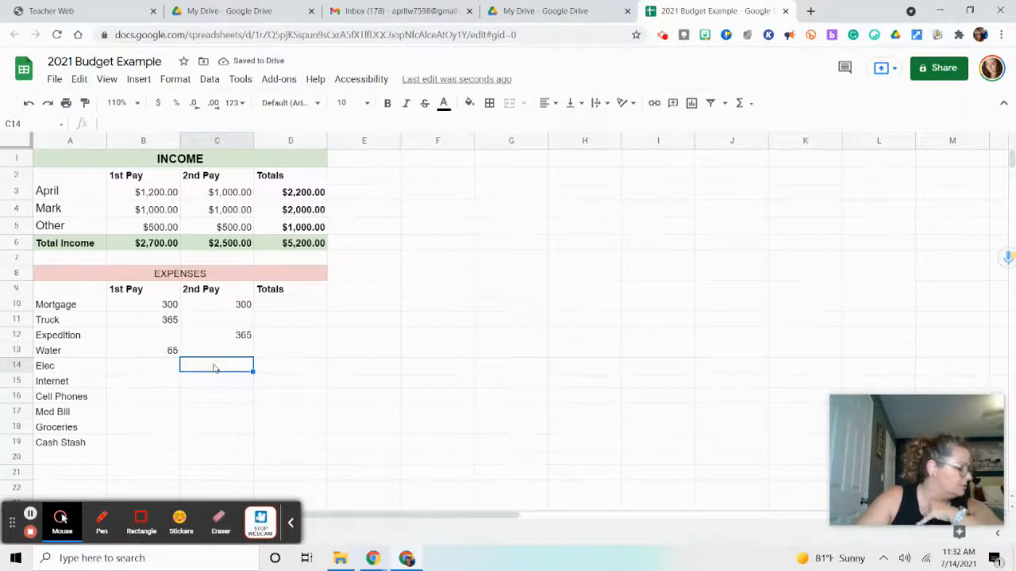
{"action": "type", "text": "115.00"}
Fill in the 1st Pay amounts in B15 through B17: Internet 67, Cell Phones 250.00 and Med Bill 155.00
{"action": "left_click", "coordinate": [151, 383]}
{"action": "type", "text": "67.0"}
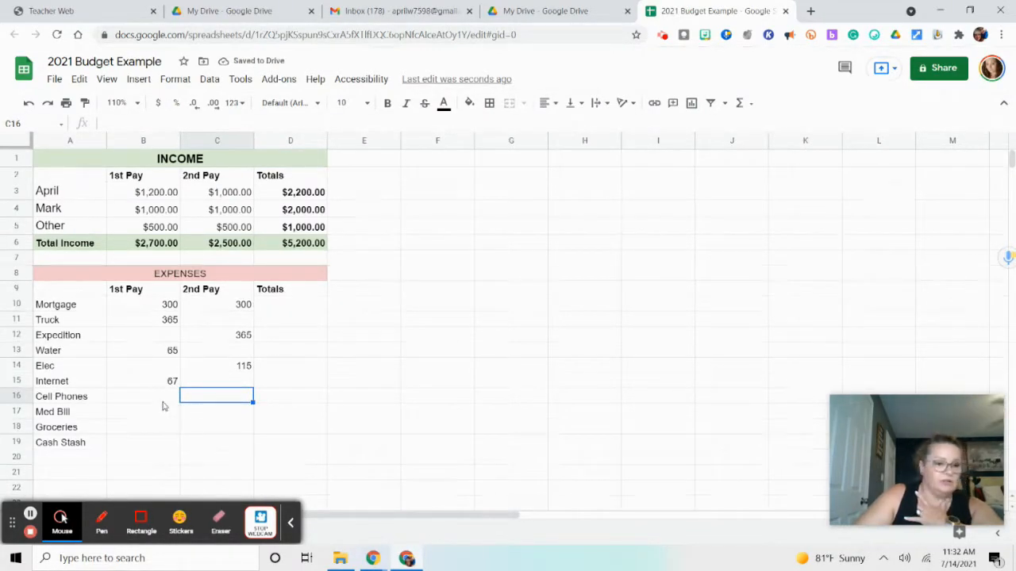
{"action": "left_click", "coordinate": [163, 399]}
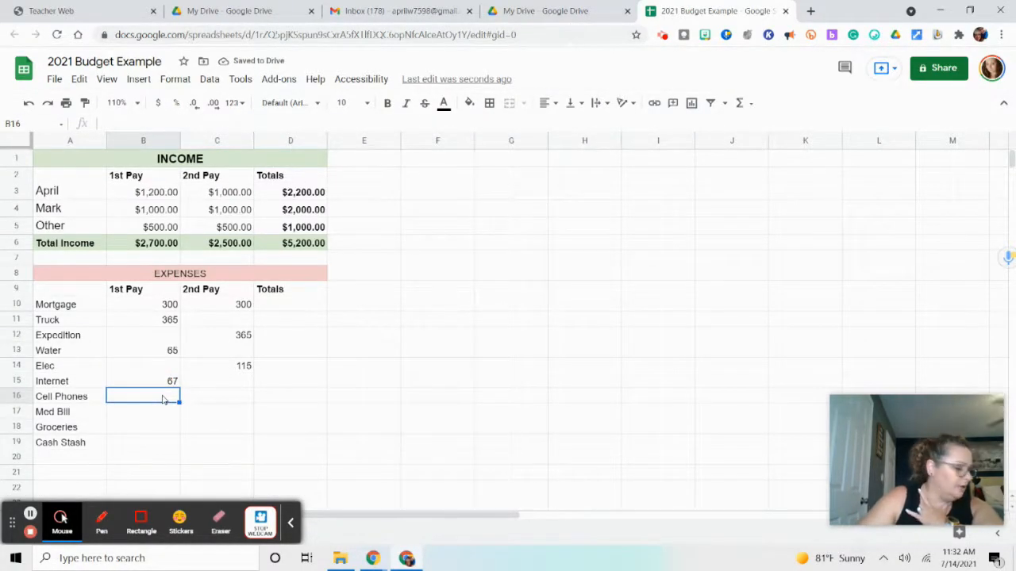
{"action": "type", "text": "250.00"}
{"action": "left_click", "coordinate": [192, 416]}
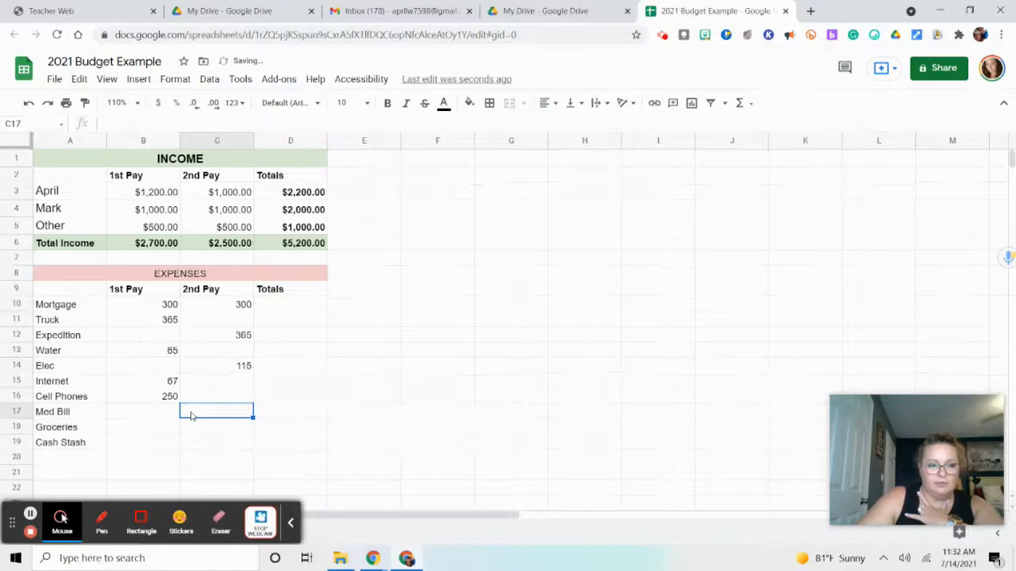
{"action": "left_click", "coordinate": [151, 416]}
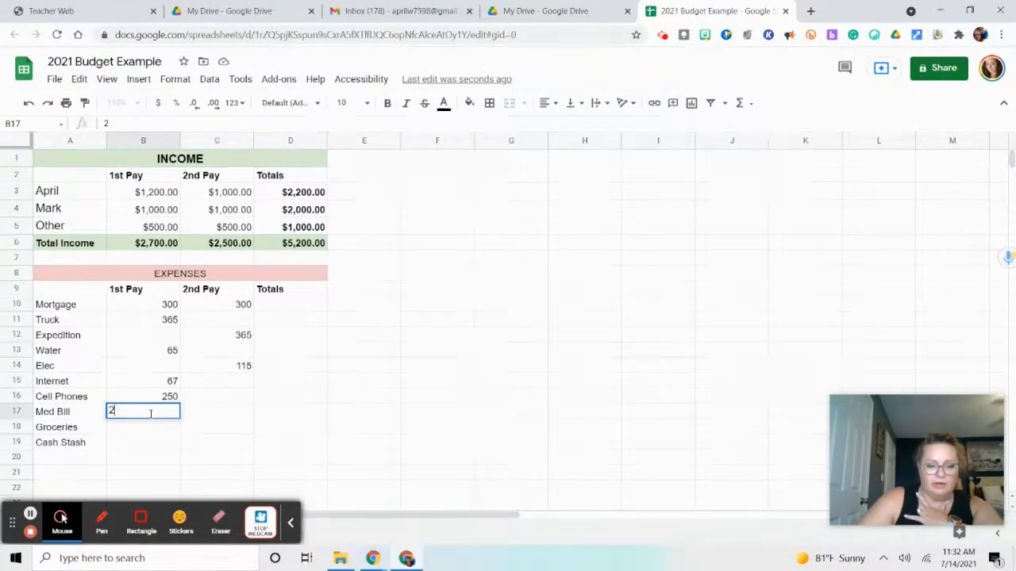
{"action": "type", "text": "155.00"}
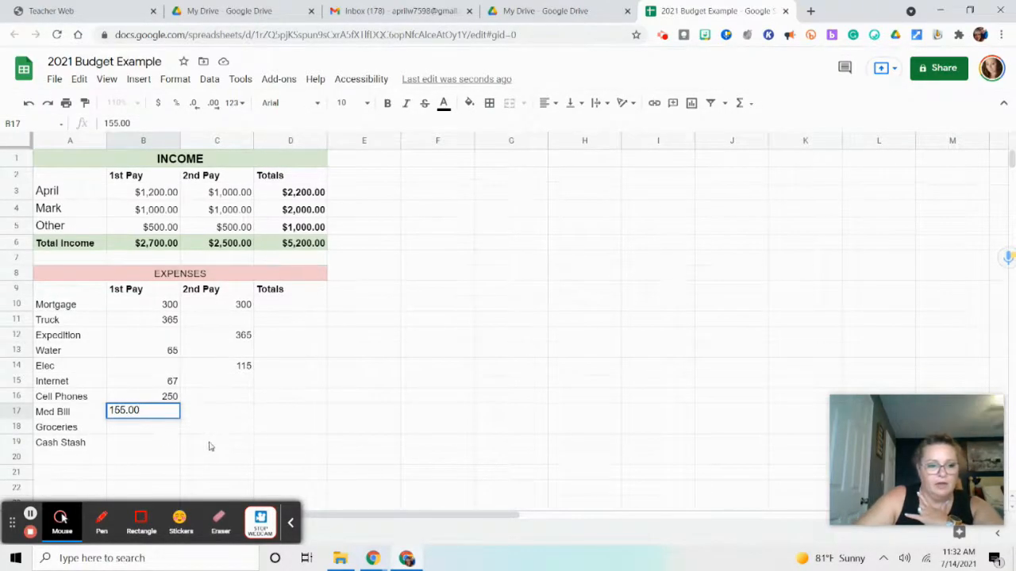
Enter a Cash Stash amount of 200.00 under both 1st Pay and 2nd Pay, cells B19 and C19
{"action": "left_click", "coordinate": [150, 444]}
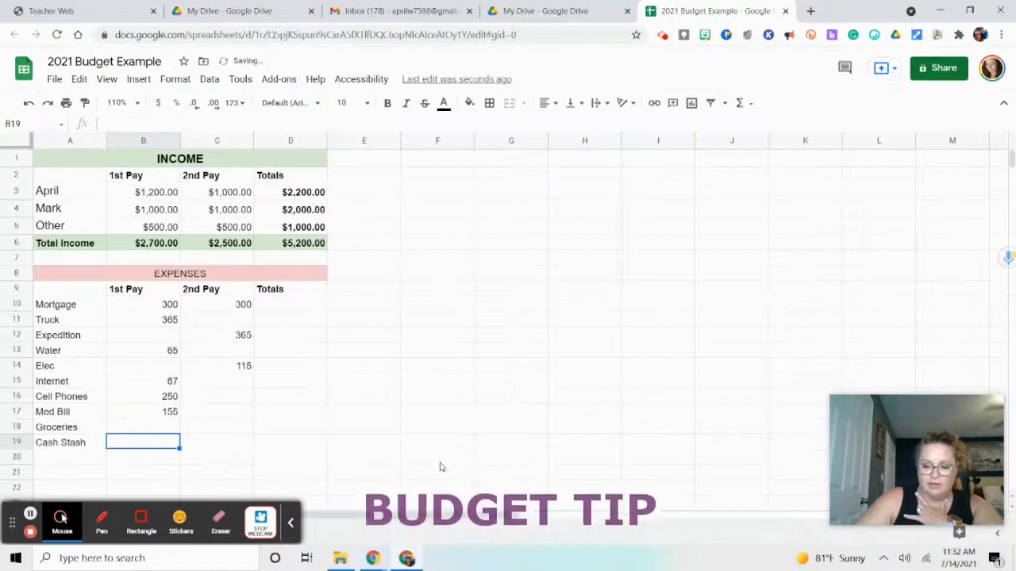
{"action": "type", "text": "200.00"}
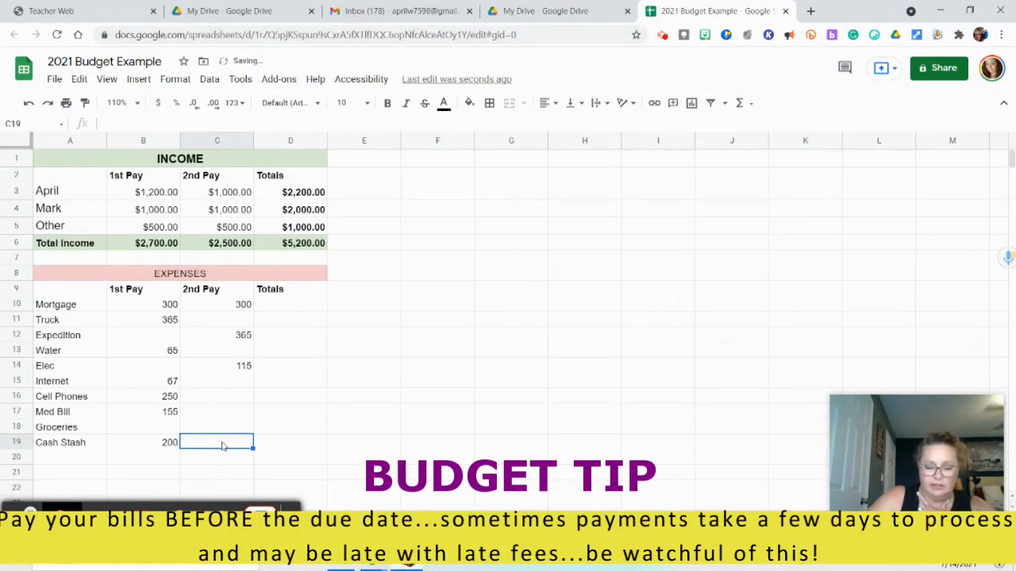
{"action": "type", "text": "20"}
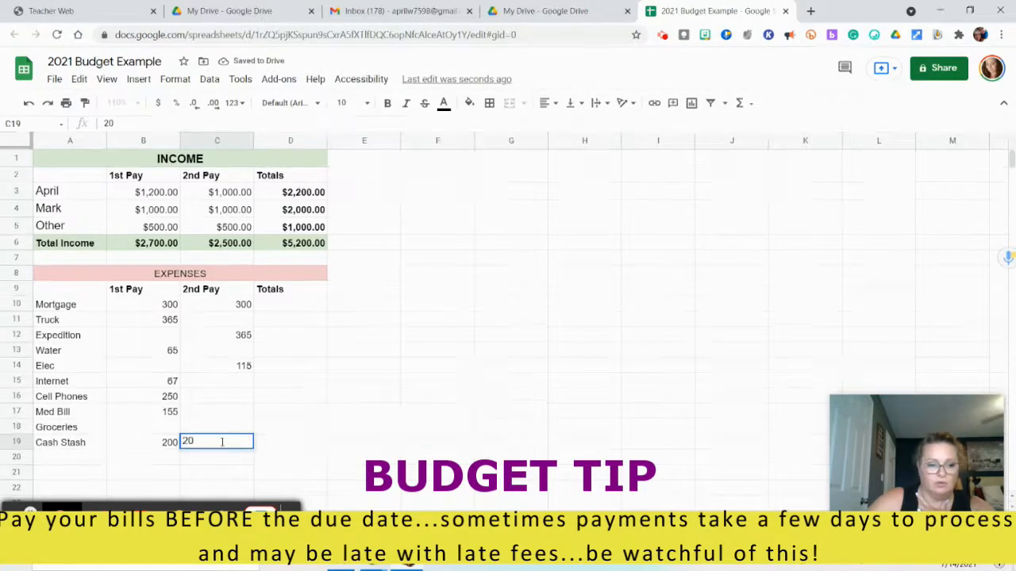
{"action": "type", "text": "0.00"}
{"action": "left_click", "coordinate": [341, 443]}
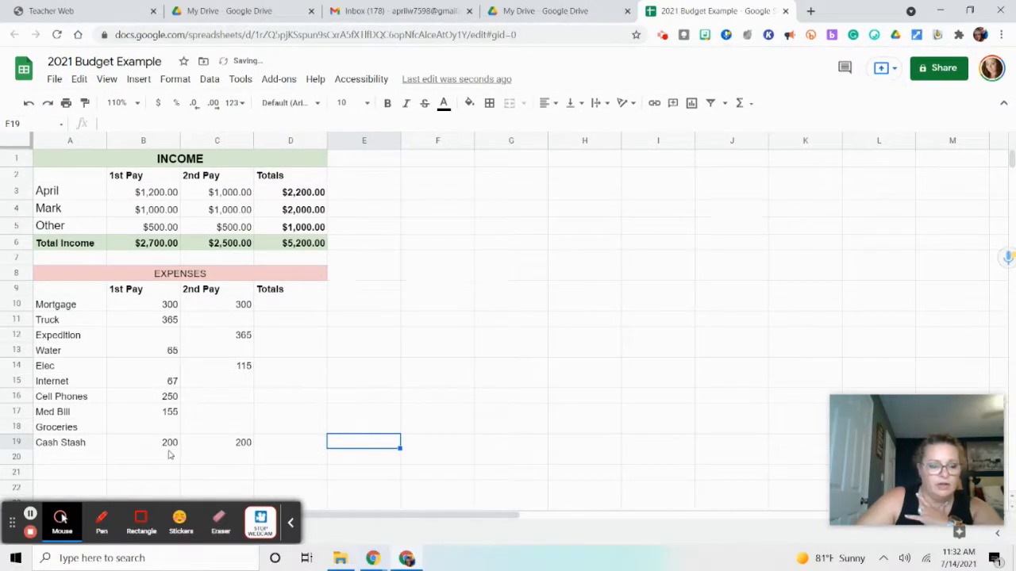
Select the empty 1st Pay cell for Groceries, B18
{"action": "left_click", "coordinate": [169, 427]}
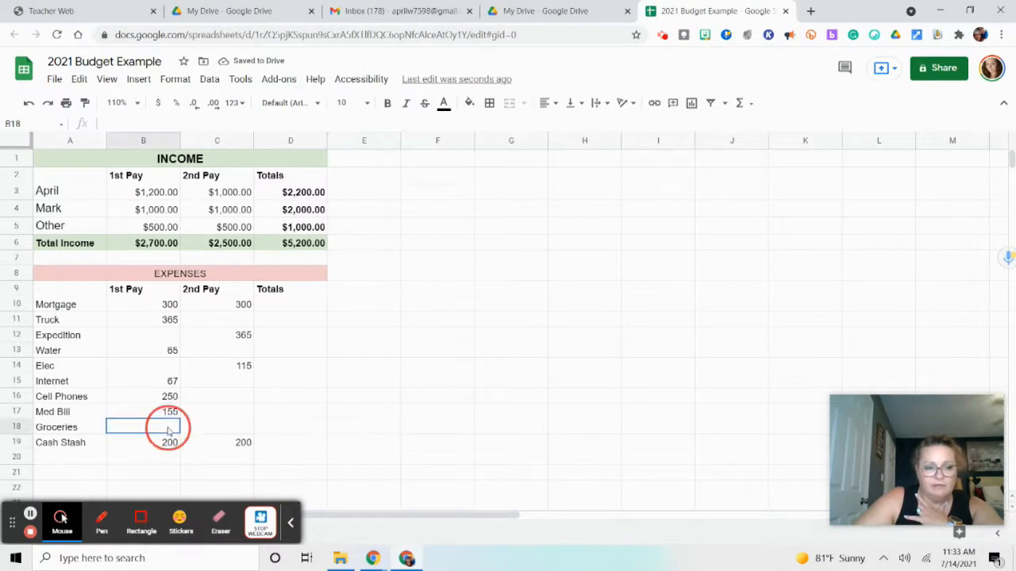
{"action": "left_click", "coordinate": [197, 429]}
{"action": "left_click", "coordinate": [156, 428]}
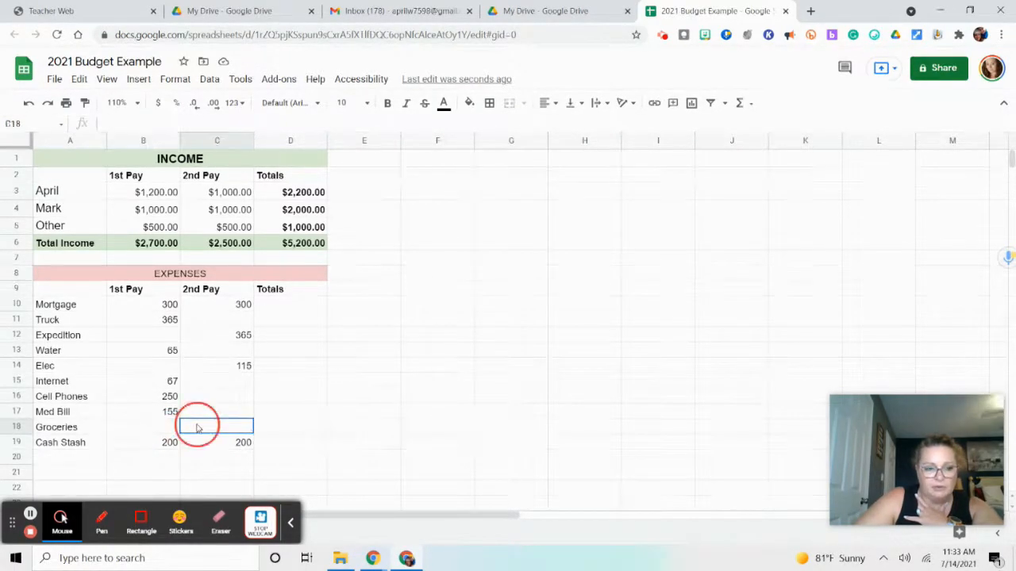
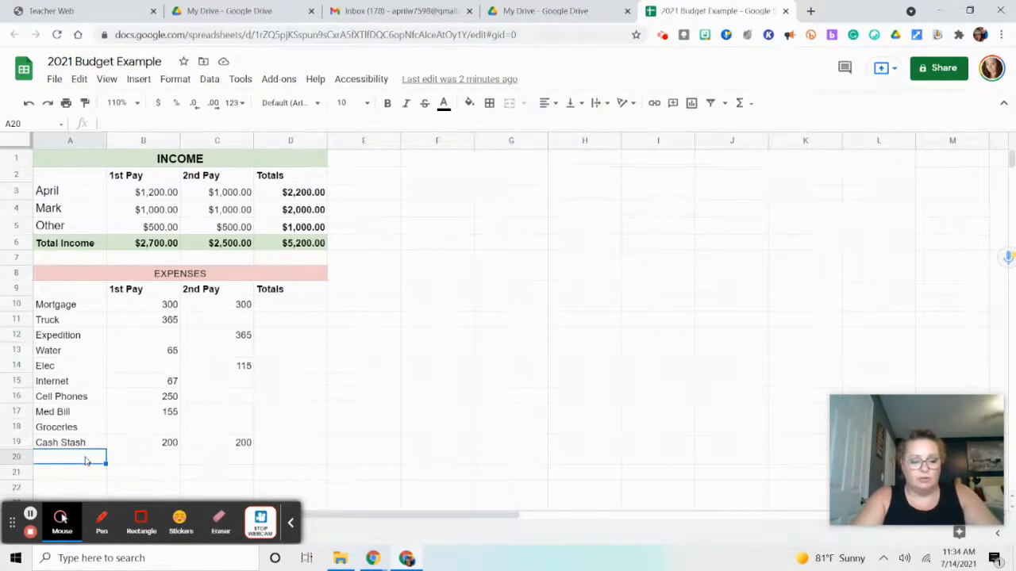
Label A20 Total Expenses and format A20:D20 in bold with a light red fill matching the EXPENSES header
{"action": "type", "text": "otal "}
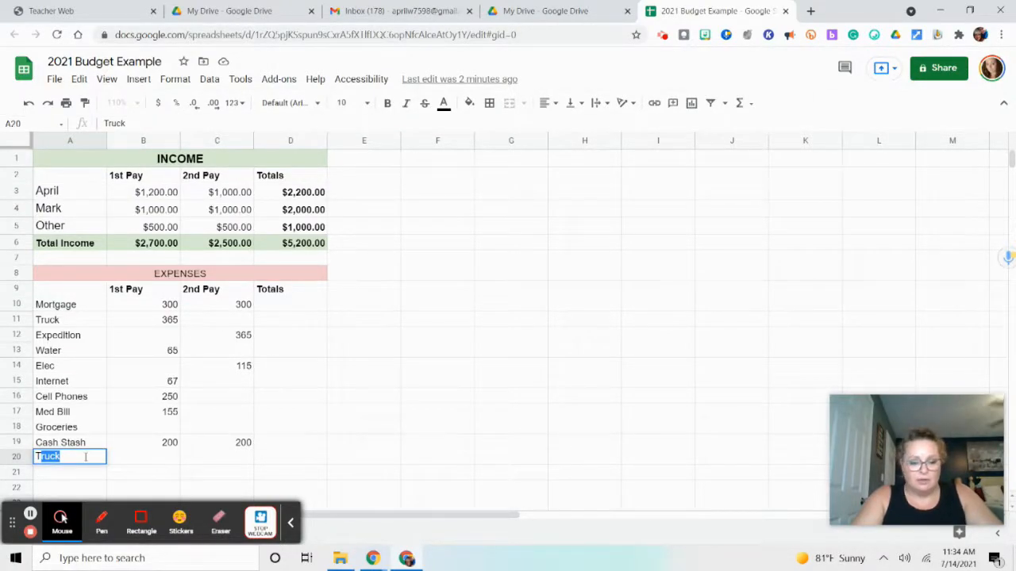
{"action": "type", "text": "Expenses"}
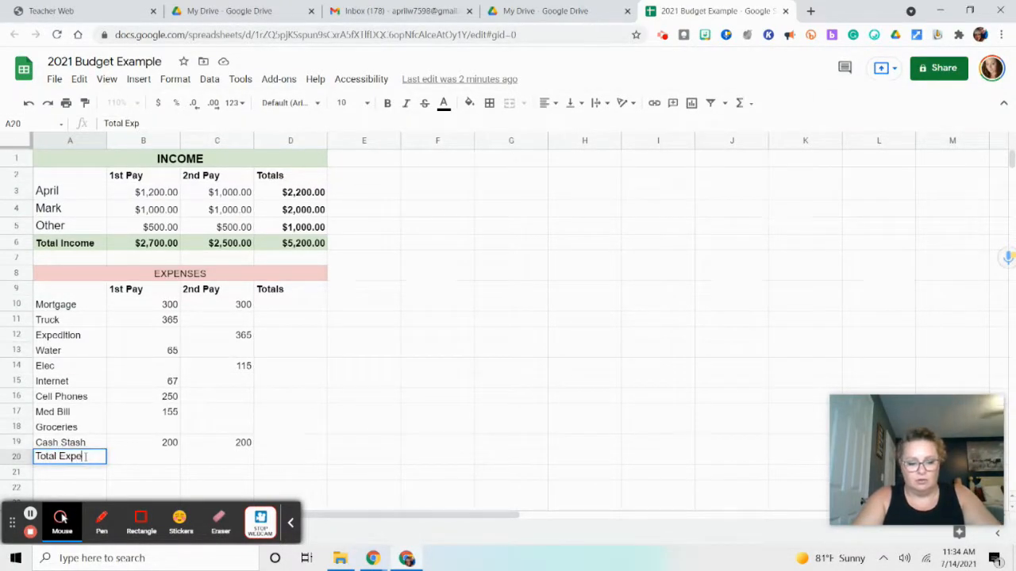
{"action": "left_click", "coordinate": [127, 460]}
{"action": "left_click_drag", "start_coordinate": [75, 460], "coordinate": [314, 458]}
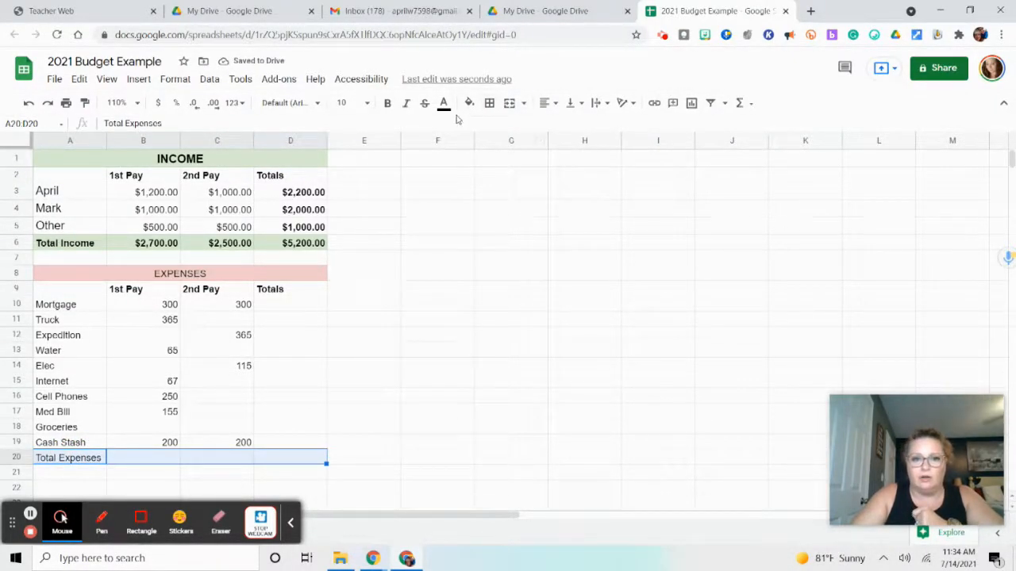
{"action": "left_click", "coordinate": [385, 104]}
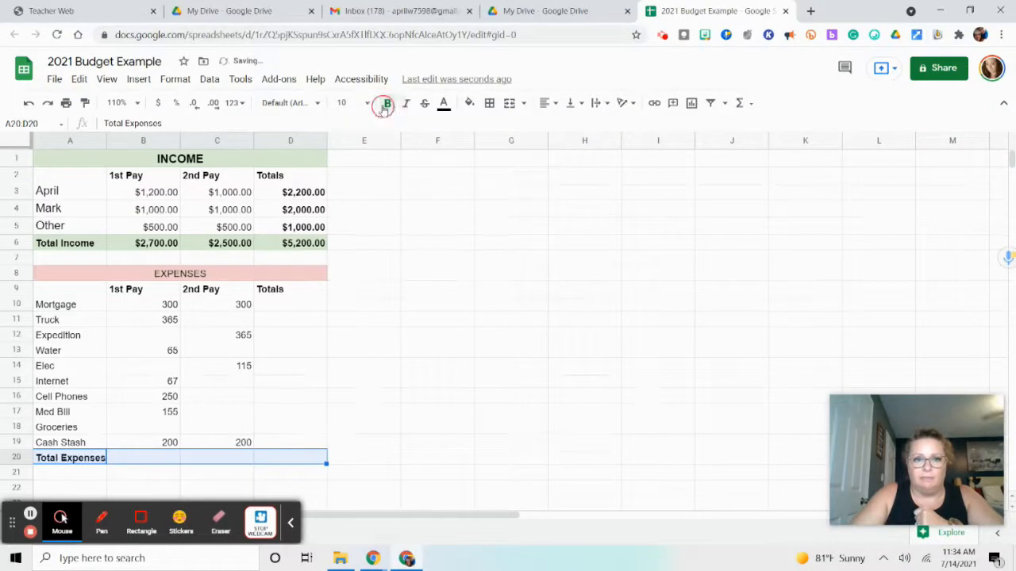
{"action": "left_click", "coordinate": [469, 103]}
{"action": "left_click", "coordinate": [489, 182]}
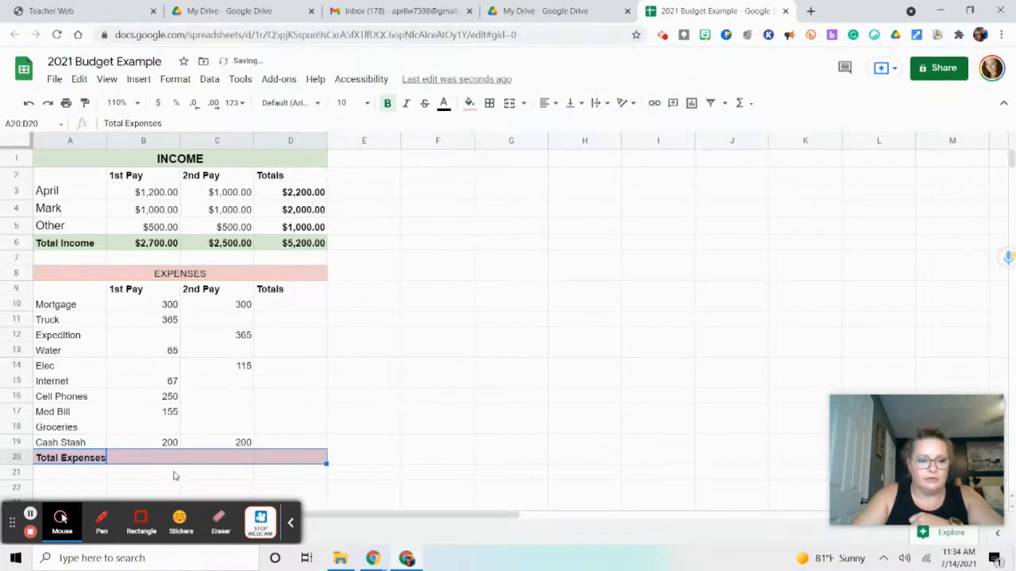
Total the Mortgage payments in D10 with the formula =sum(B10:C10), dismissing the suggested autofill for the rows below
{"action": "left_click", "coordinate": [270, 310]}
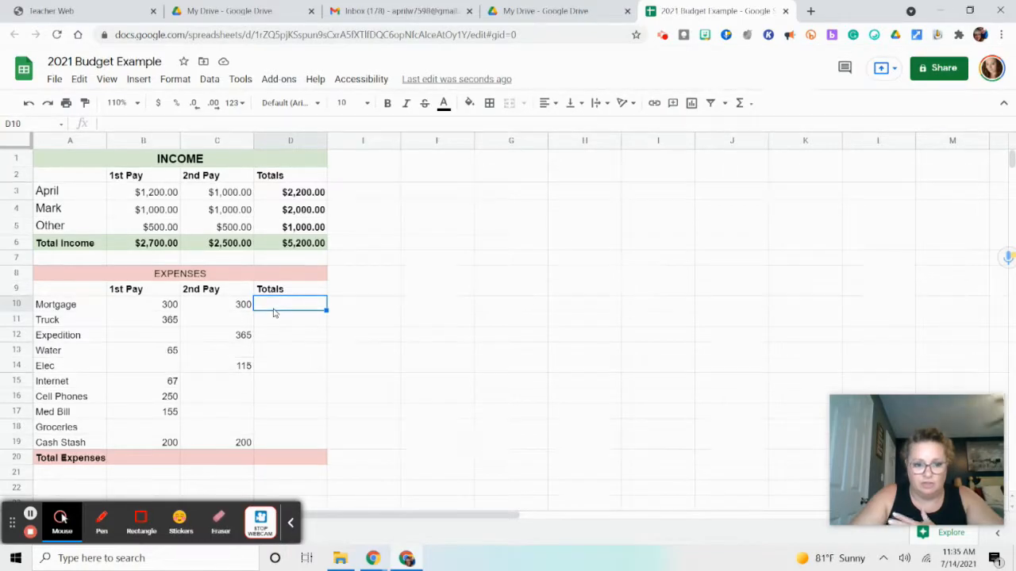
{"action": "left_click", "coordinate": [161, 465]}
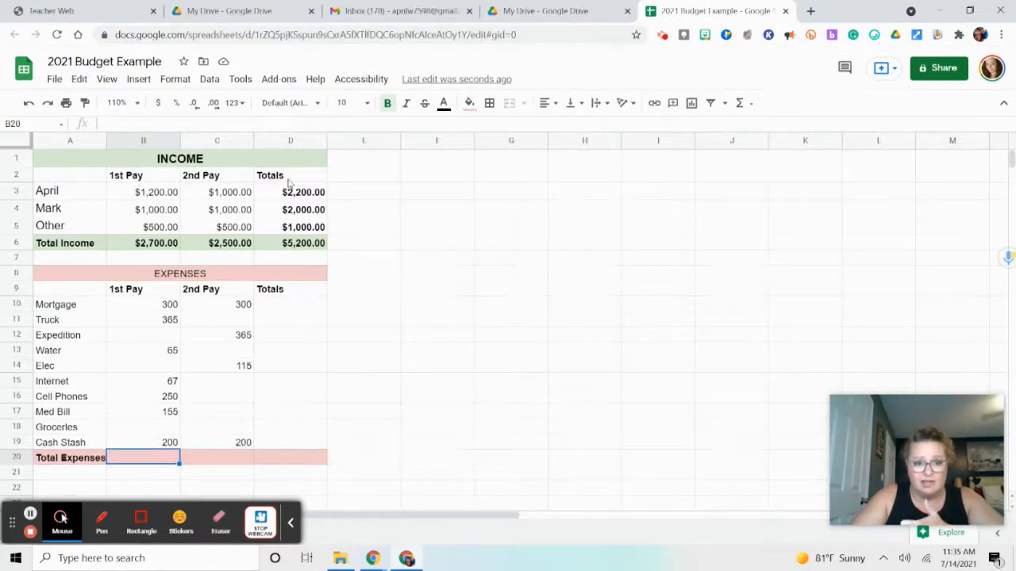
{"action": "left_click", "coordinate": [270, 309]}
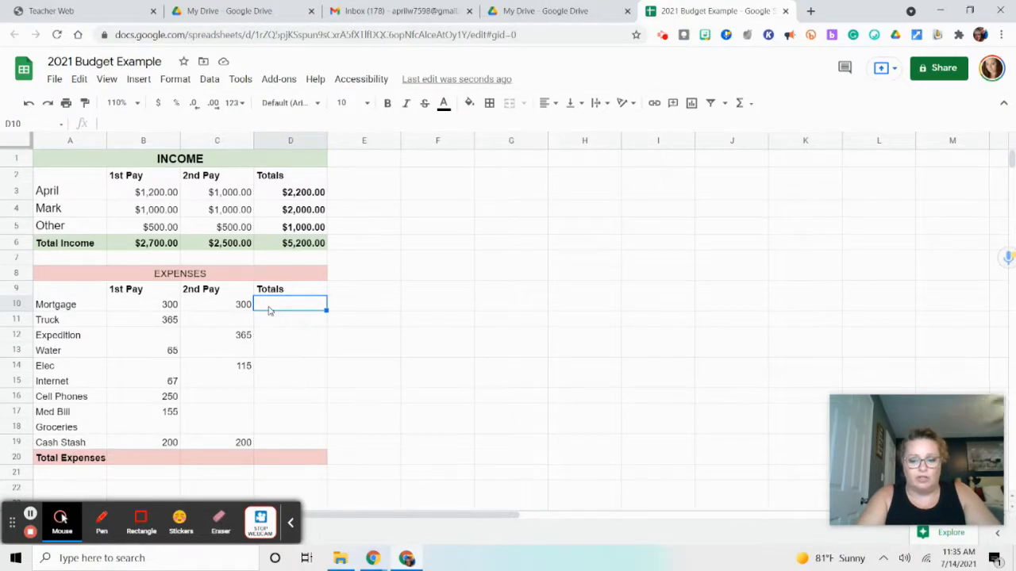
{"action": "type", "text": "="}
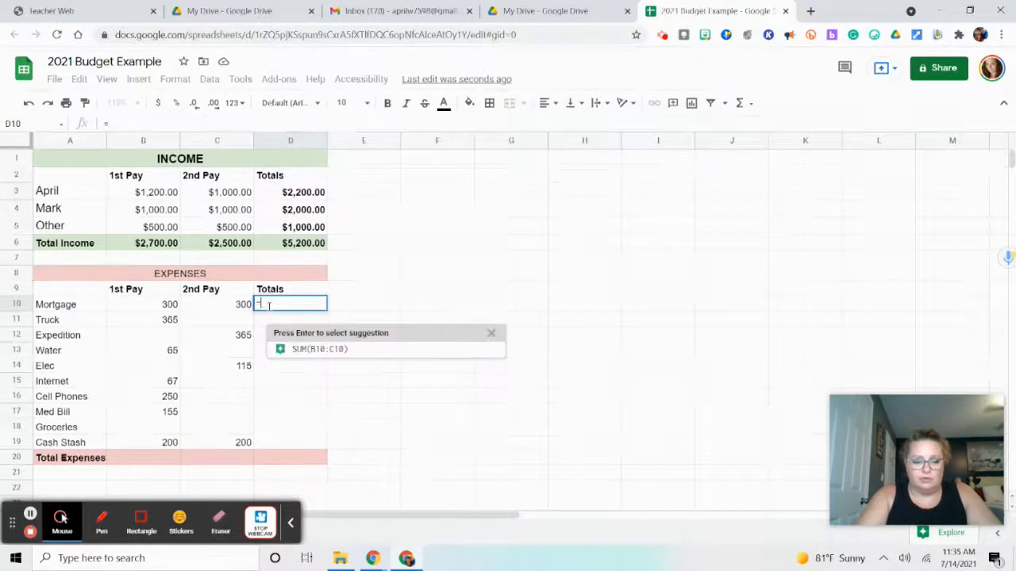
{"action": "type", "text": "sum("}
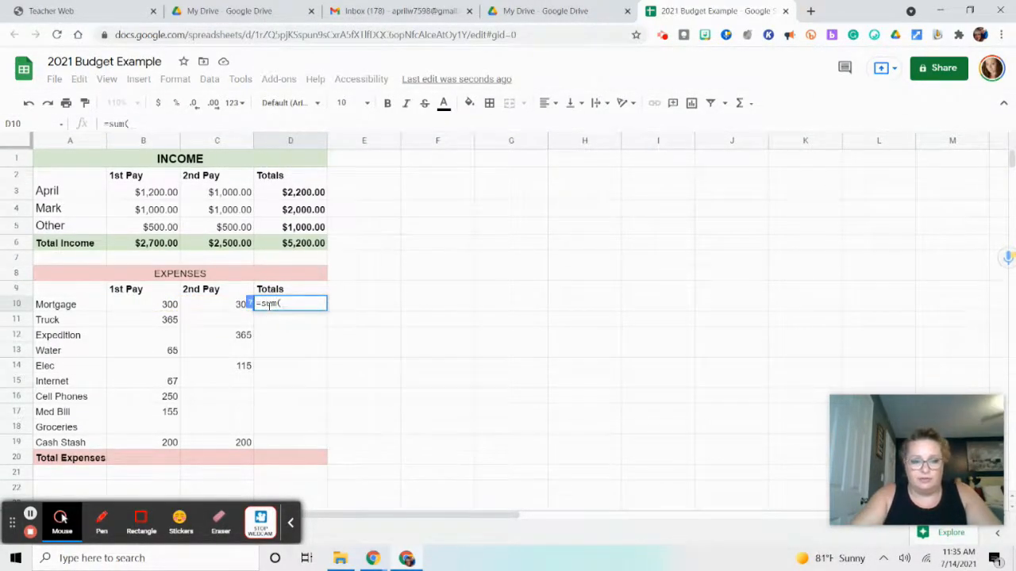
{"action": "left_click", "coordinate": [164, 306]}
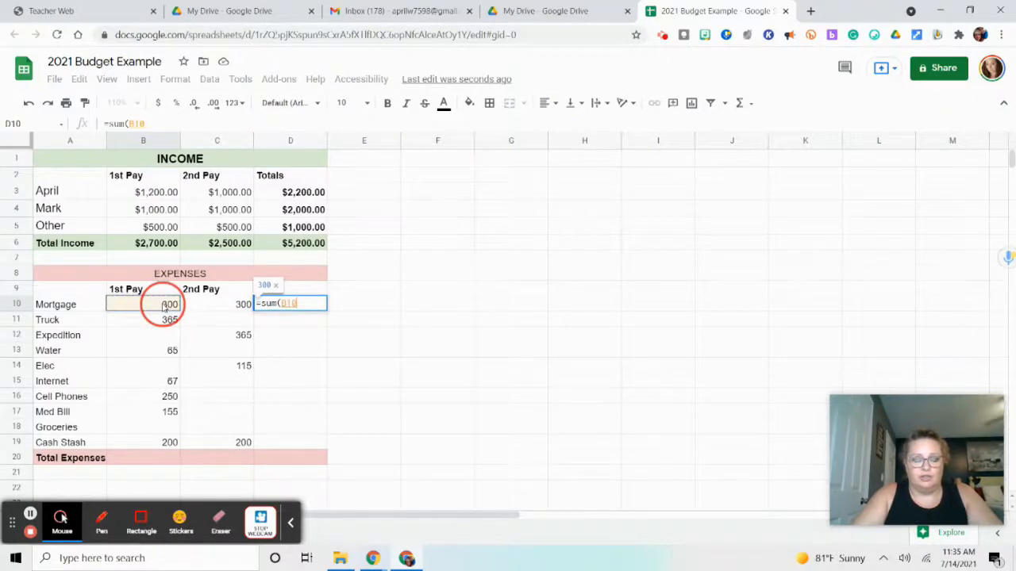
{"action": "left_click_drag", "start_coordinate": [193, 308], "coordinate": [208, 308]}
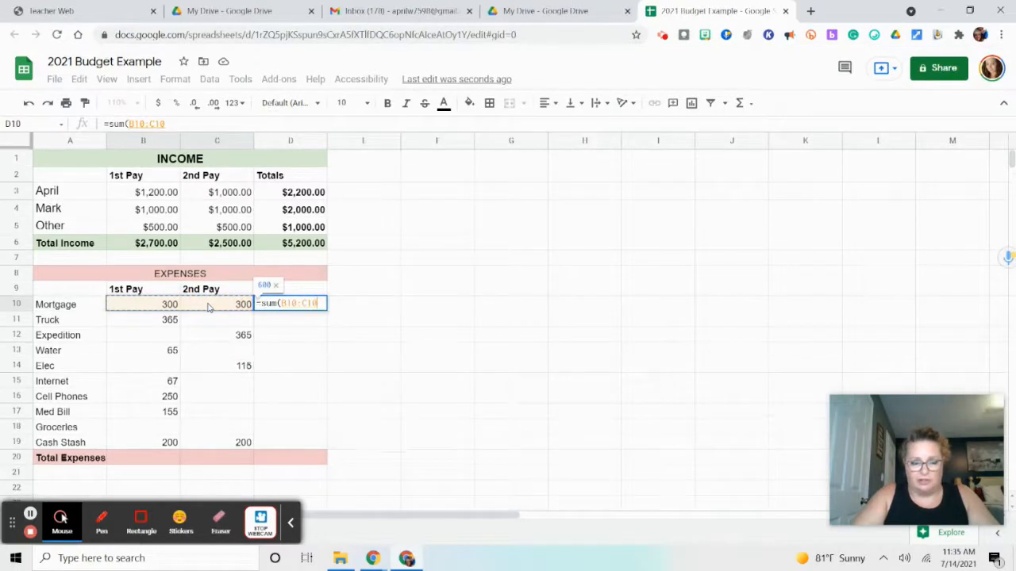
{"action": "key", "text": "Return"}
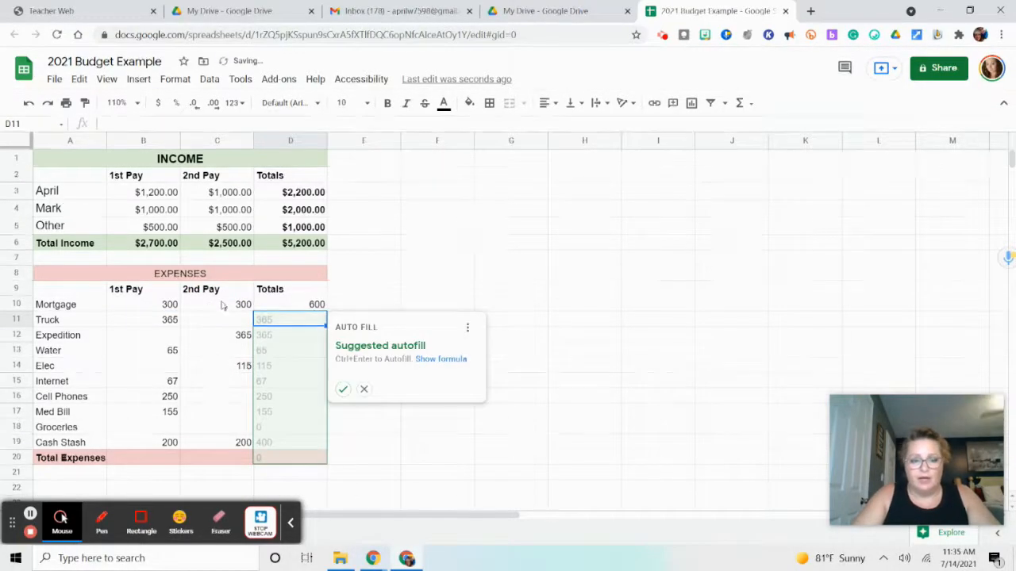
{"action": "left_click", "coordinate": [363, 389]}
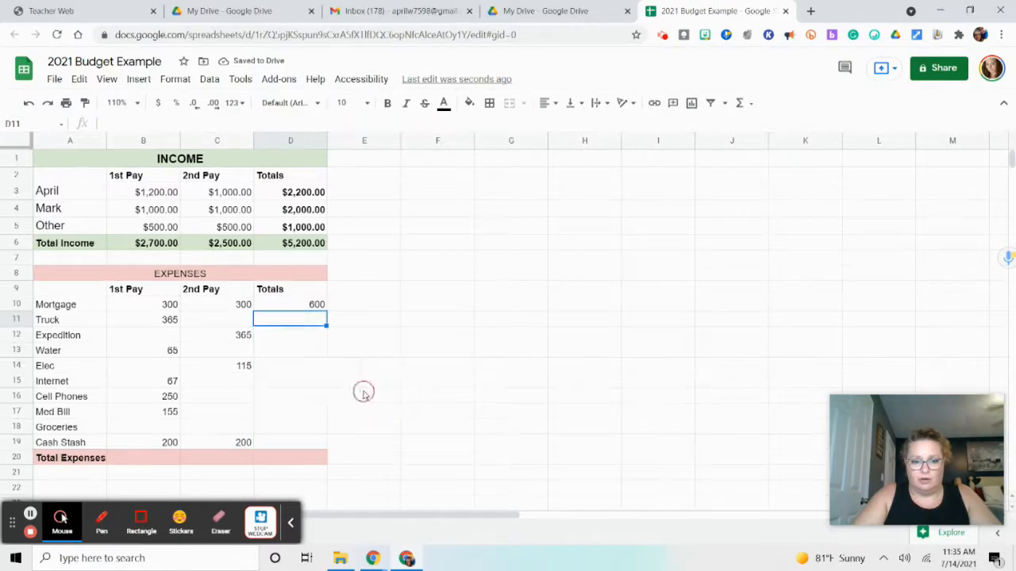
Go through the expense Totals cells one by one, from Mortgage in D10 to Cash Stash in D19
{"action": "left_click", "coordinate": [316, 310]}
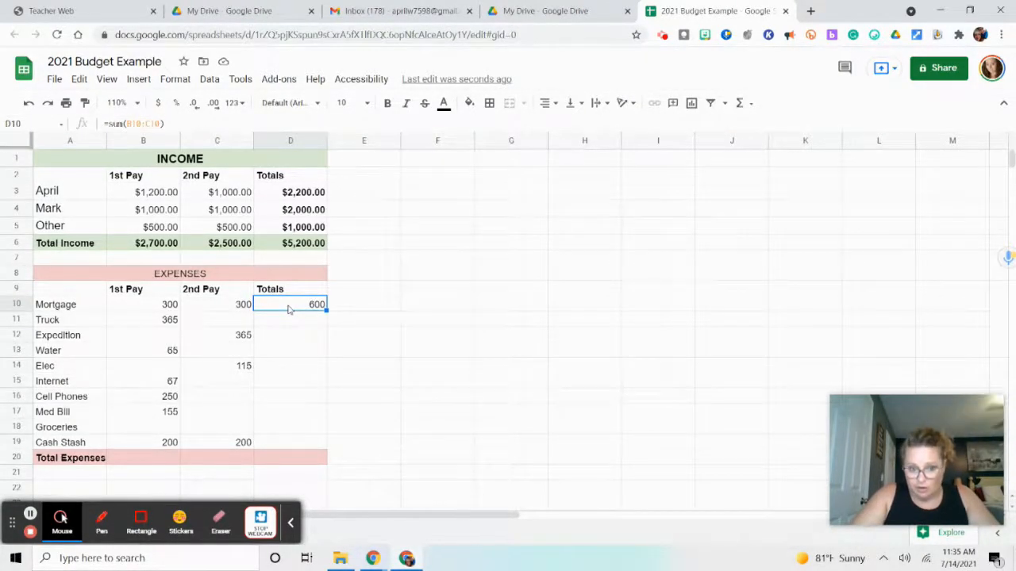
{"action": "left_click", "coordinate": [287, 322]}
{"action": "left_click", "coordinate": [289, 336]}
{"action": "left_click", "coordinate": [285, 351]}
{"action": "left_click", "coordinate": [285, 366]}
{"action": "left_click", "coordinate": [287, 383]}
{"action": "left_click", "coordinate": [286, 397]}
{"action": "left_click", "coordinate": [284, 411]}
{"action": "left_click", "coordinate": [286, 427]}
{"action": "left_click", "coordinate": [285, 441]}
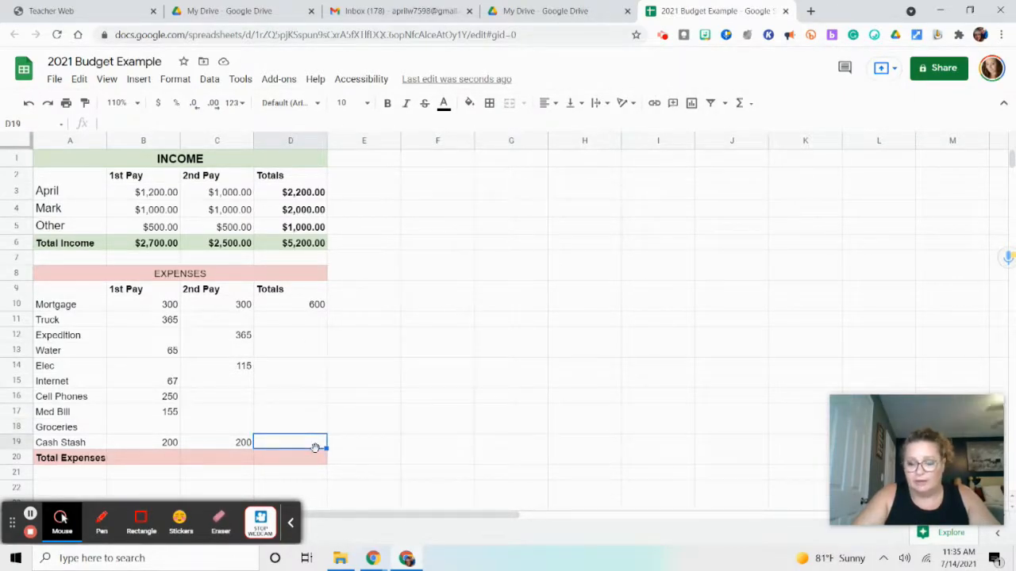
Fill the Mortgage sum formula from D10 down through D19 so every expense row gets a total
{"action": "left_click", "coordinate": [301, 307]}
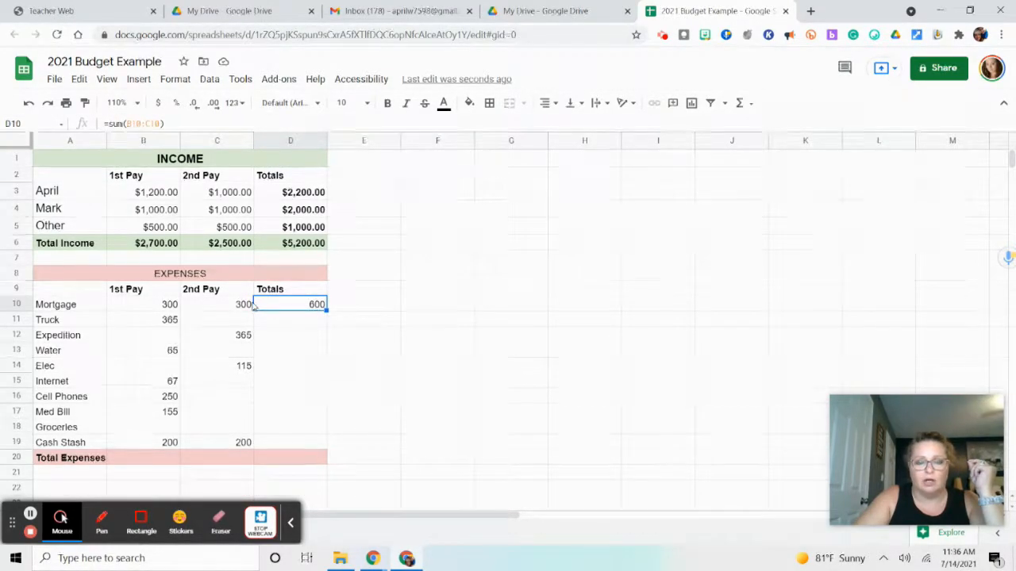
{"action": "left_click", "coordinate": [326, 311]}
{"action": "left_click_drag", "start_coordinate": [326, 311], "coordinate": [320, 447]}
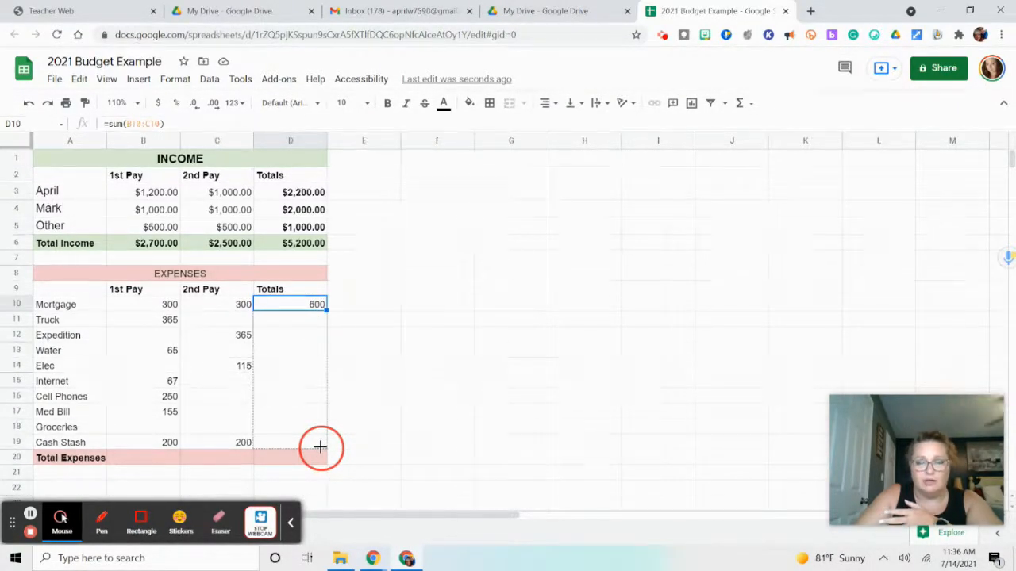
{"action": "left_click_drag", "start_coordinate": [319, 447], "coordinate": [322, 448]}
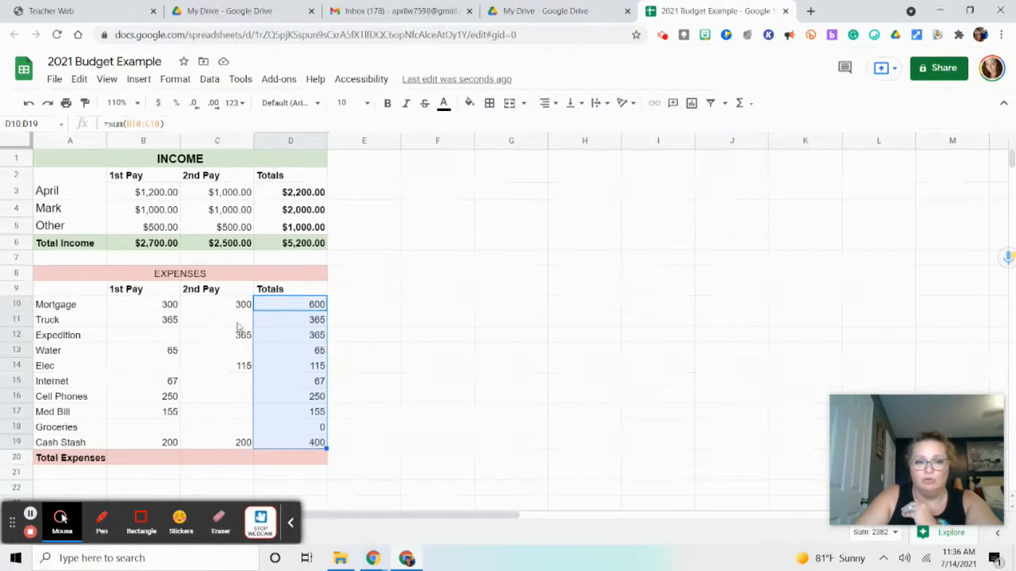
Show the sheet's formulas, check the Totals formulas against the expense row amounts, and switch back to displaying values
{"action": "left_click", "coordinate": [287, 312]}
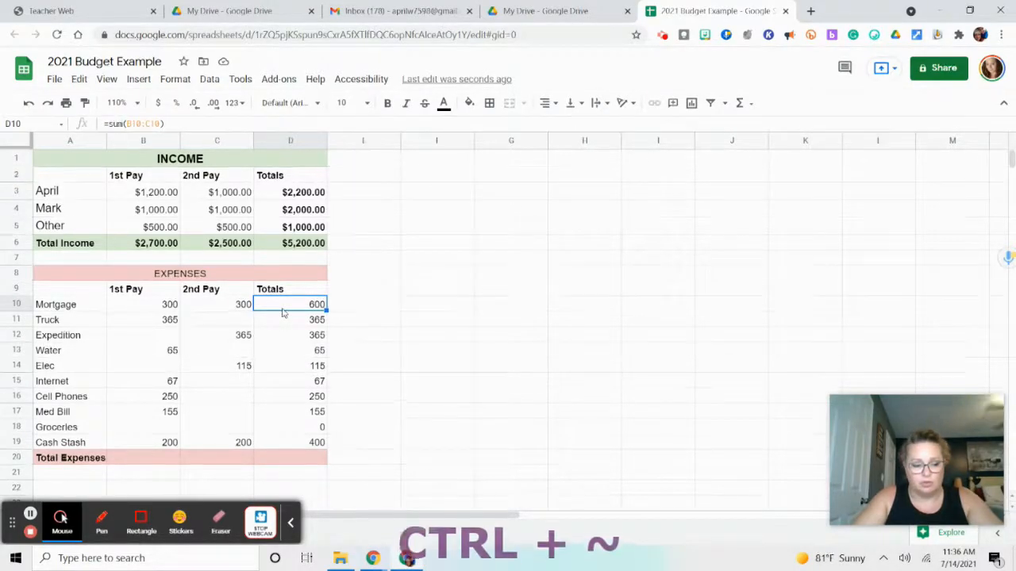
{"action": "key", "text": "ctrl+grave"}
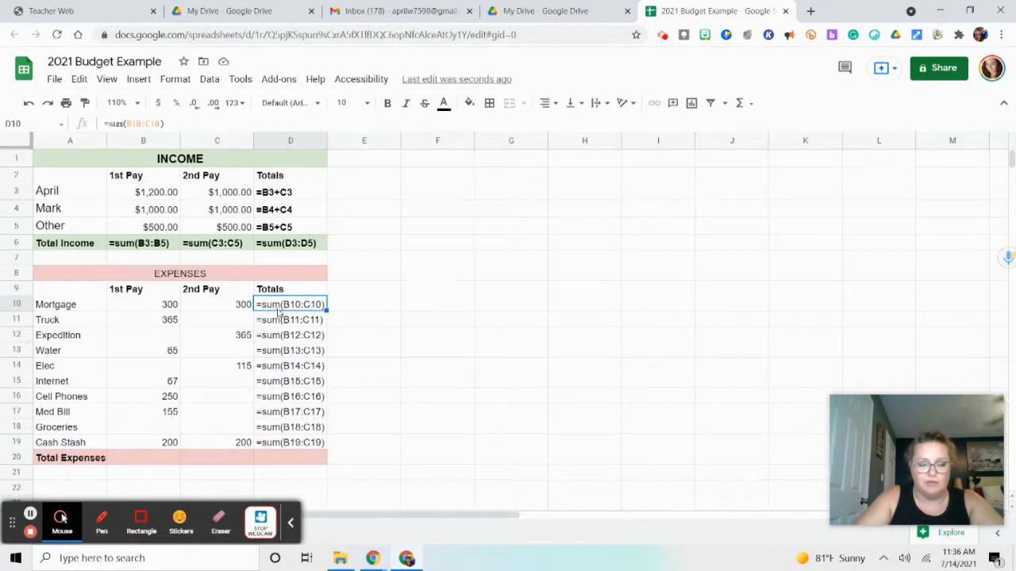
{"action": "left_click", "coordinate": [168, 312]}
{"action": "left_click", "coordinate": [220, 310]}
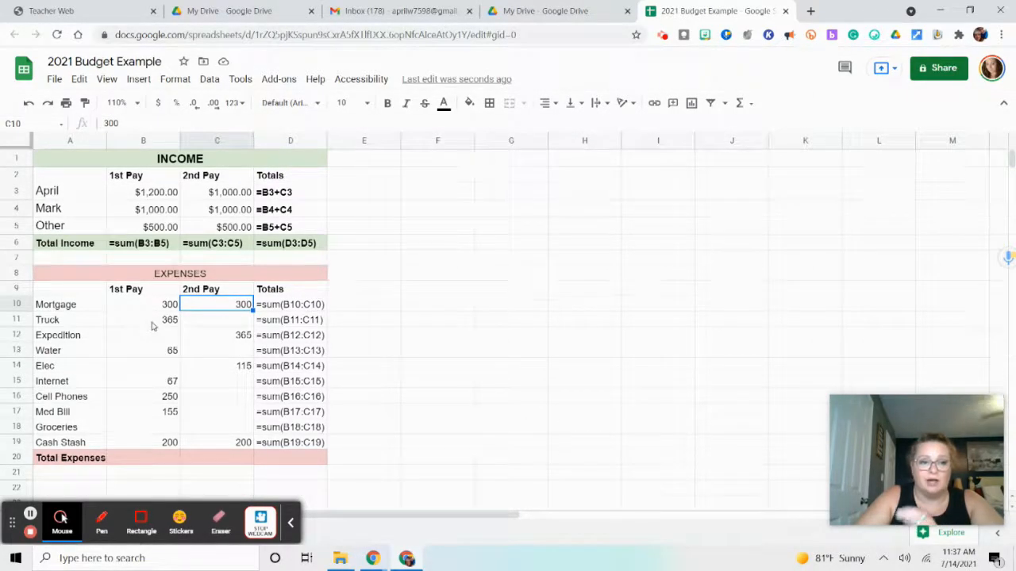
{"action": "left_click", "coordinate": [206, 326]}
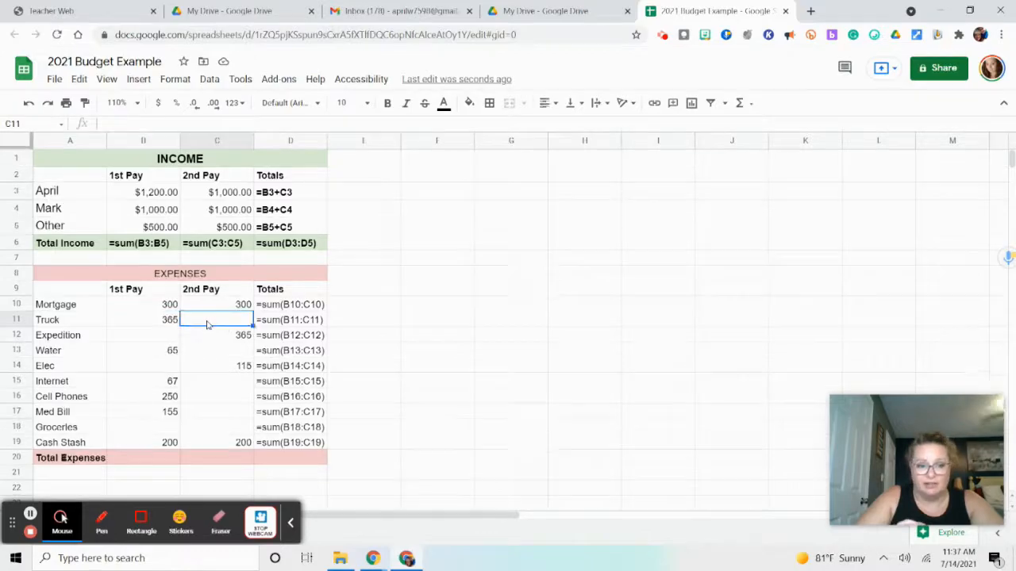
{"action": "left_click", "coordinate": [209, 336]}
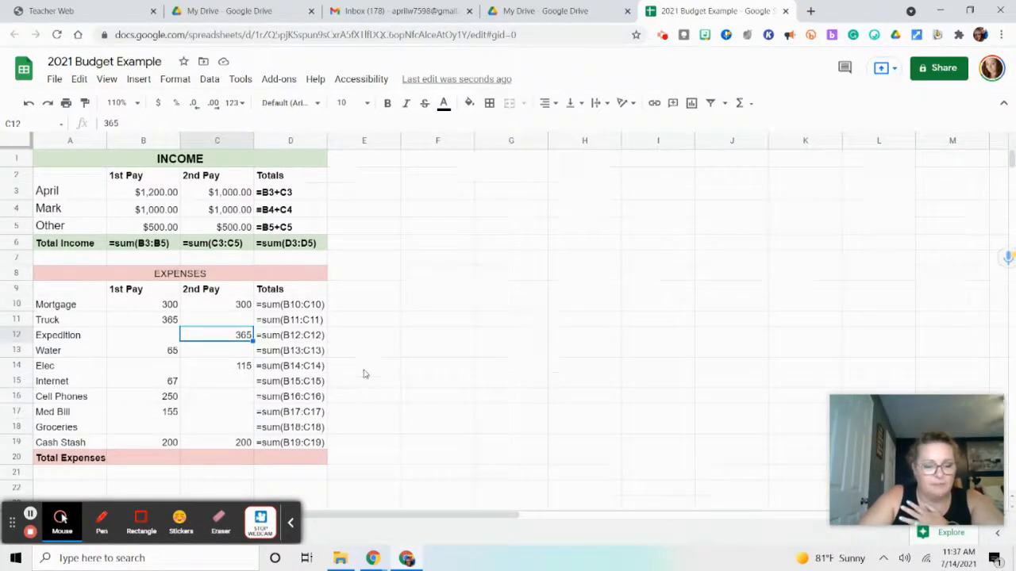
{"action": "key", "text": "ctrl+grave"}
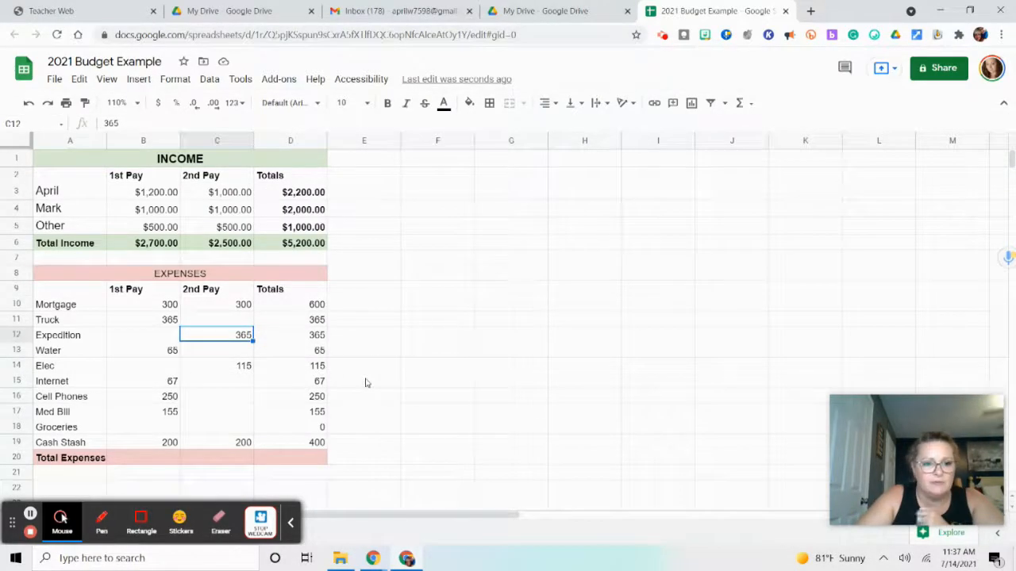
Total the 1st Pay expenses in B20 with a sum formula covering B10:B19
{"action": "scroll", "coordinate": [350, 389], "scroll_direction": "down", "scroll_amount": 1}
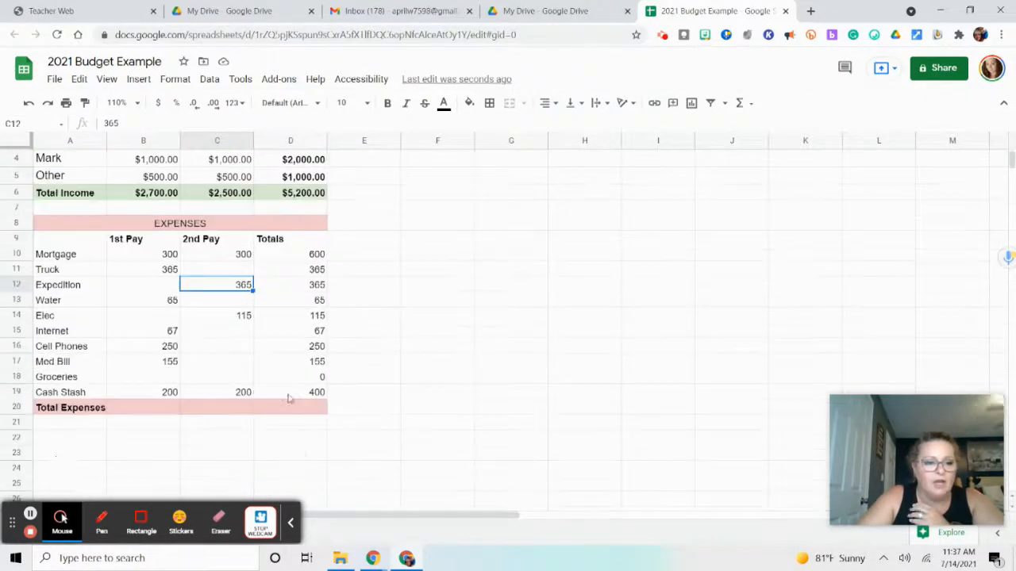
{"action": "left_click", "coordinate": [136, 407]}
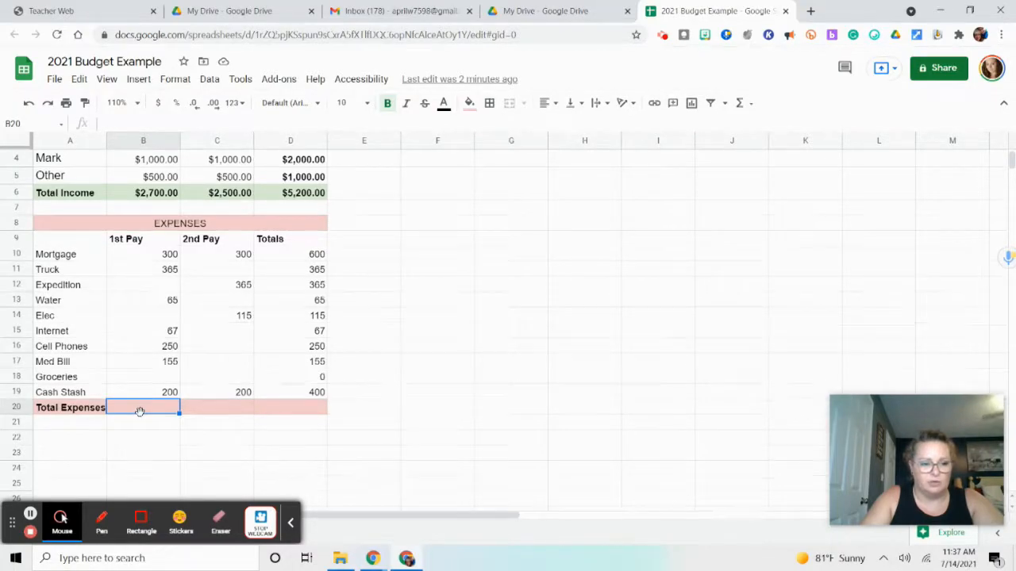
{"action": "type", "text": "="}
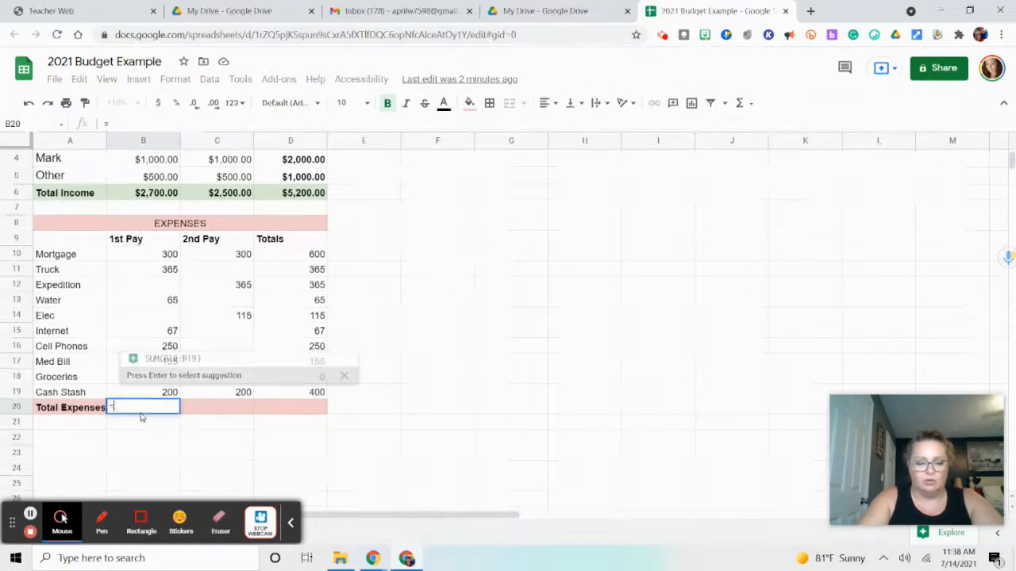
{"action": "type", "text": "sum("}
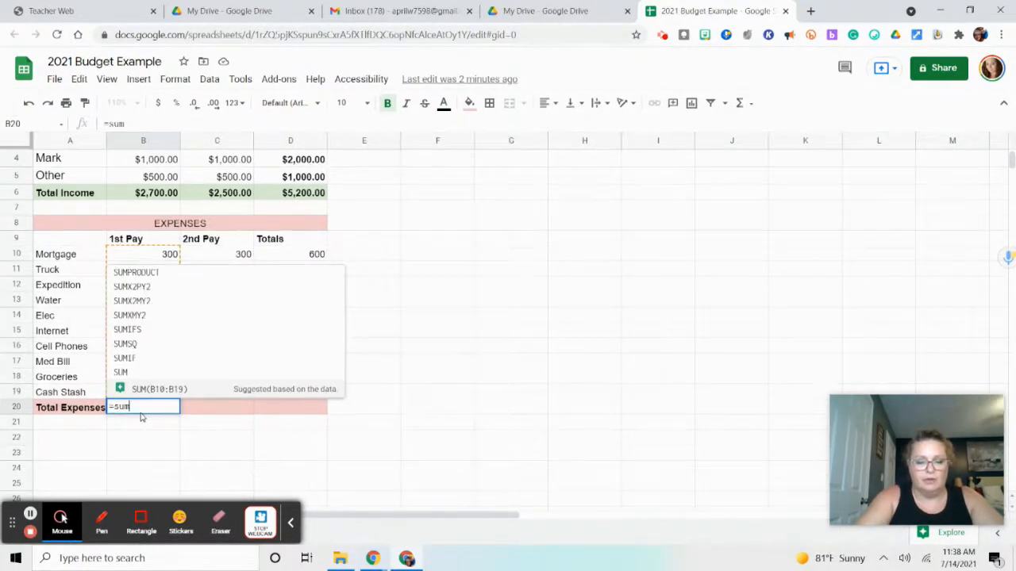
{"action": "left_click_drag", "start_coordinate": [144, 254], "coordinate": [163, 392]}
{"action": "key", "text": "Return"}
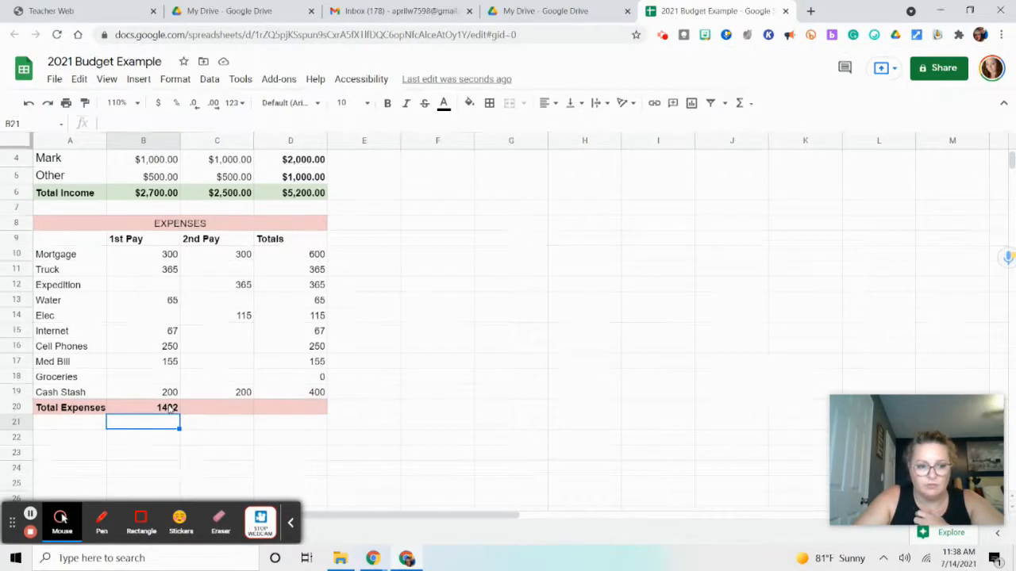
Fill the Total Expenses formula from B20 across to D20 and check the copied formulas in C20 and D20
{"action": "left_click", "coordinate": [170, 409]}
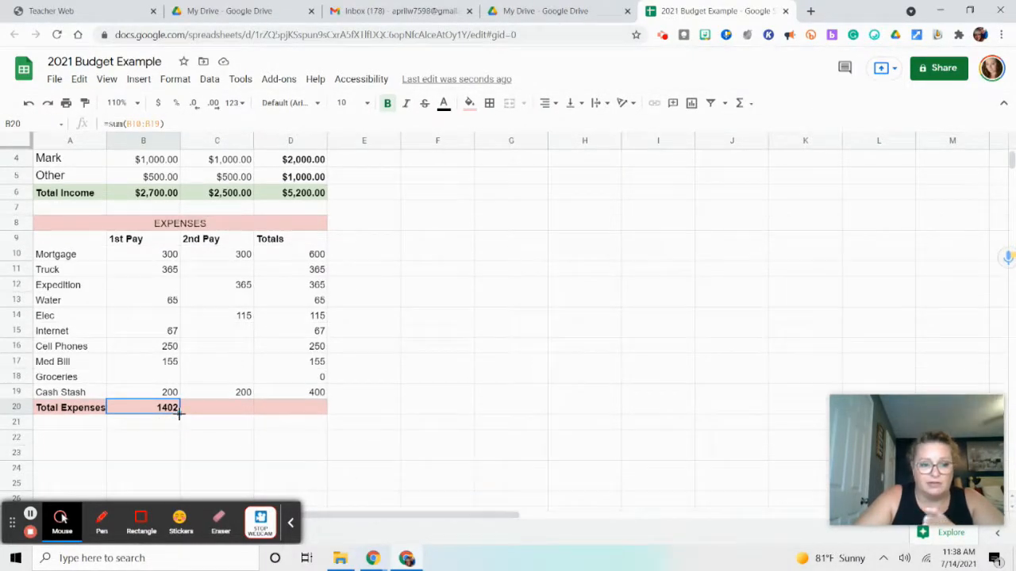
{"action": "left_click_drag", "start_coordinate": [180, 413], "coordinate": [300, 413]}
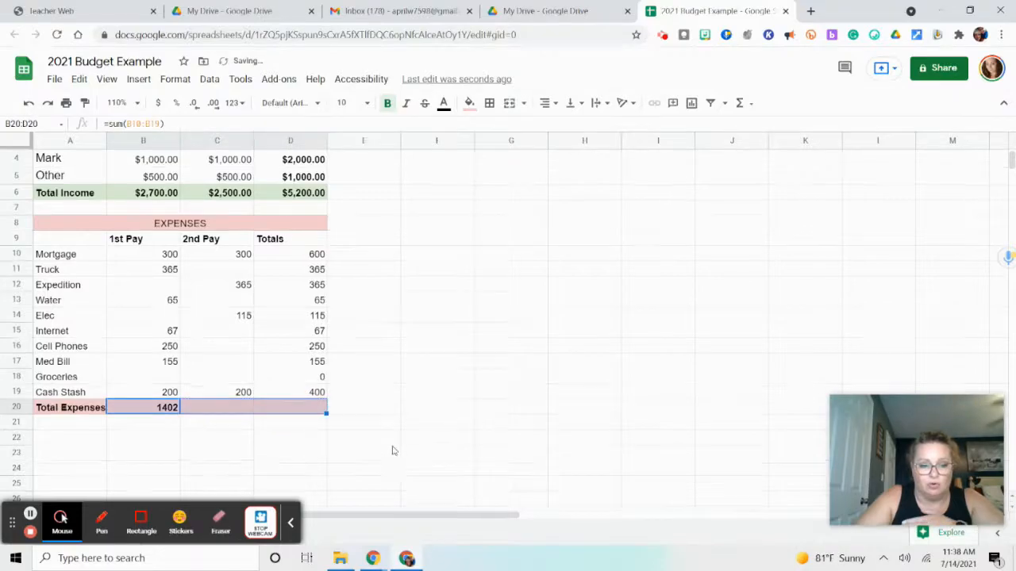
{"action": "left_click", "coordinate": [402, 455]}
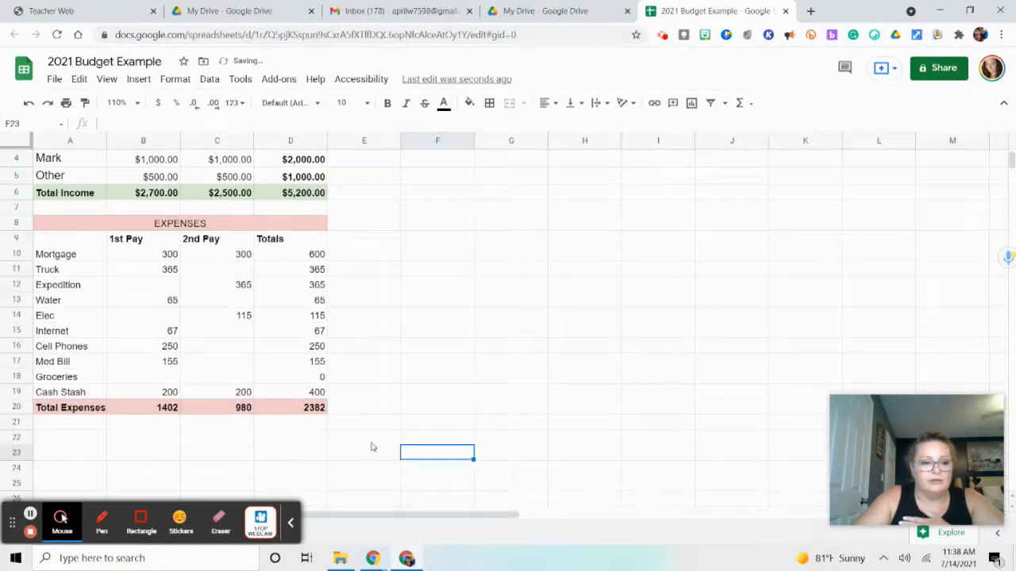
{"action": "left_click", "coordinate": [231, 411]}
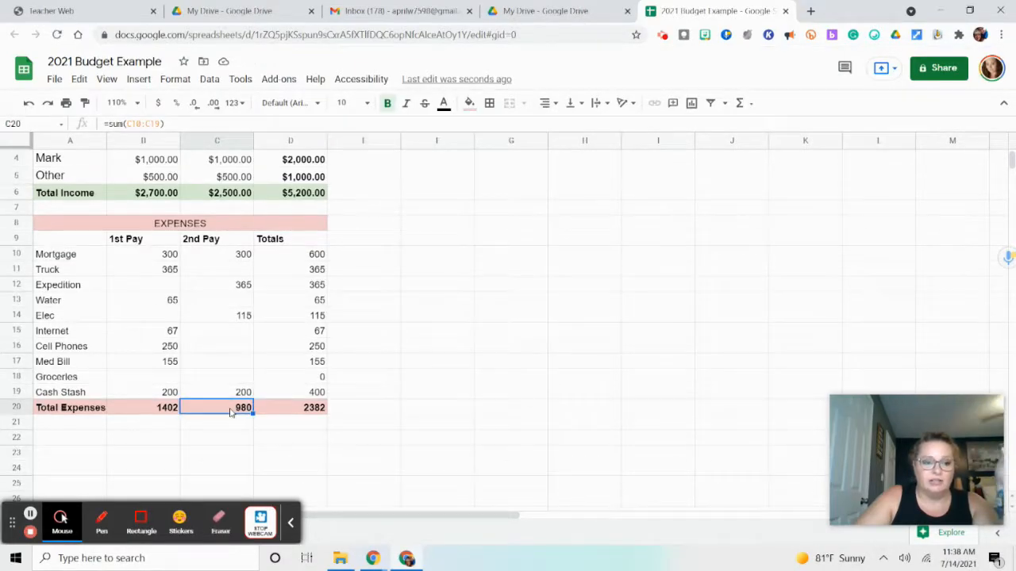
{"action": "left_click", "coordinate": [300, 410]}
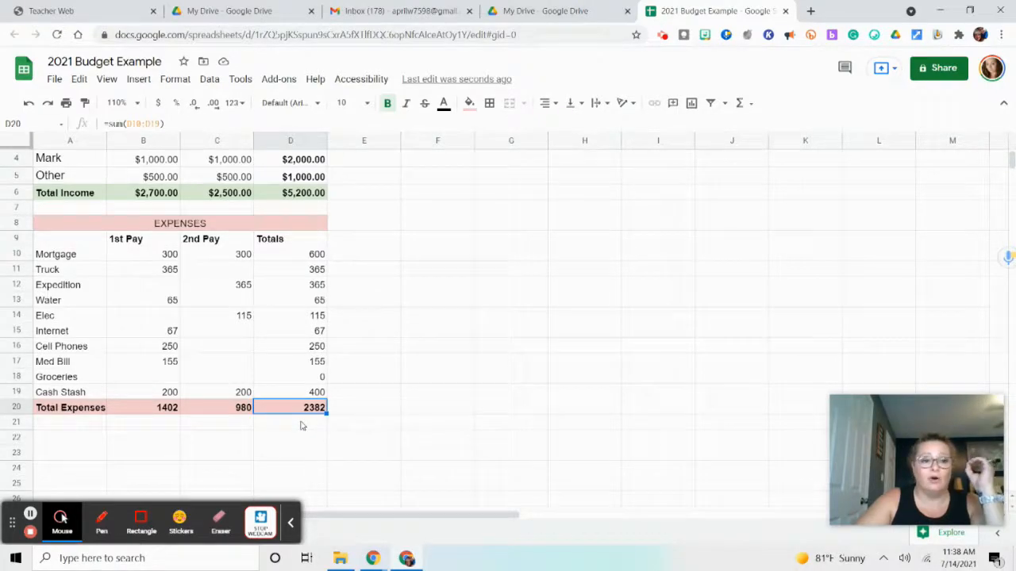
Label cell A21, directly below Total Expenses, as REMAINING Funds
{"action": "left_click", "coordinate": [66, 427]}
{"action": "type", "text": "REMAINING Funds"}
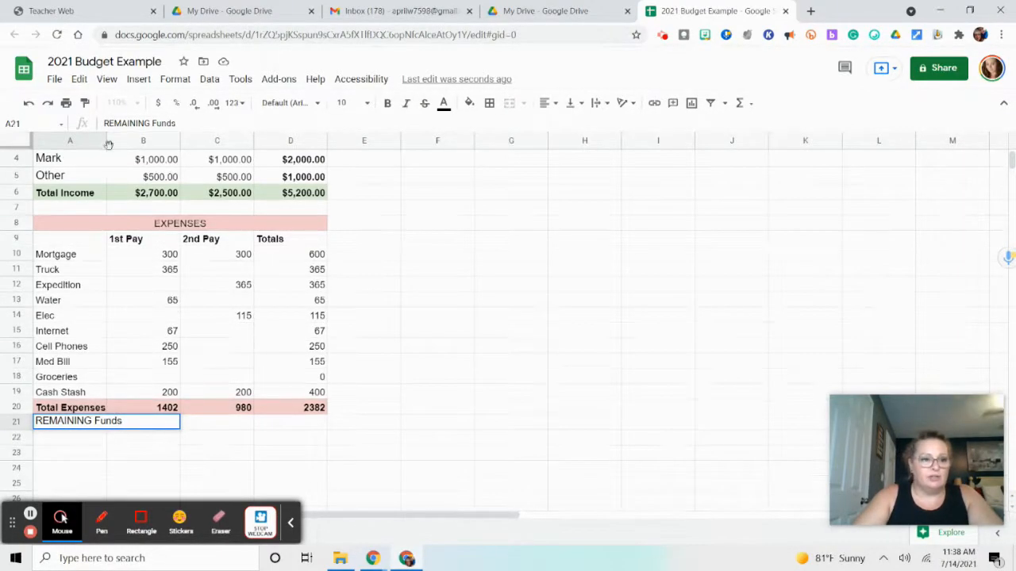
Widen column A so the REMAINING Funds label fits inside its cell with room to spare
{"action": "left_click_drag", "start_coordinate": [106, 139], "coordinate": [107, 140]}
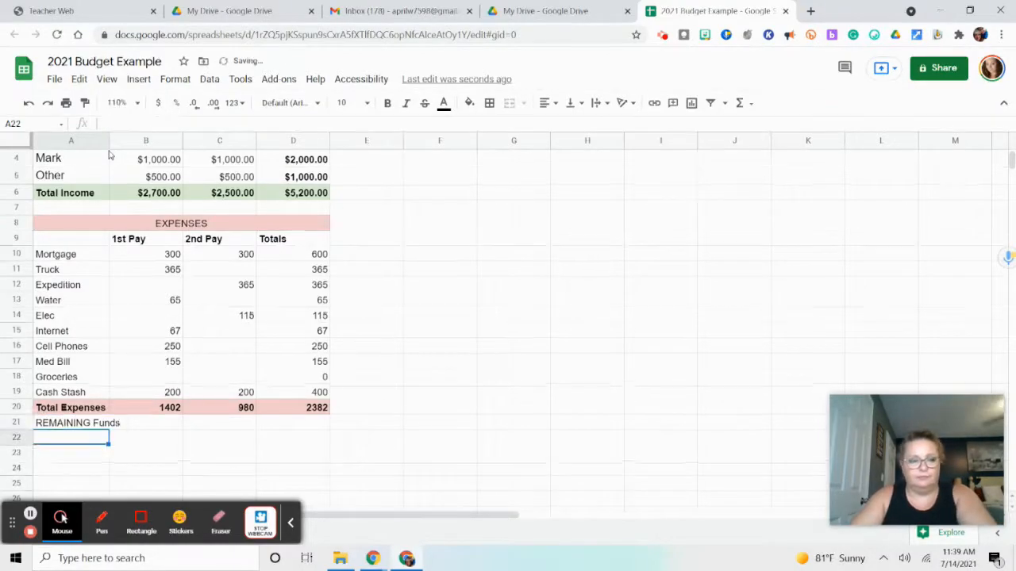
{"action": "left_click", "coordinate": [109, 141]}
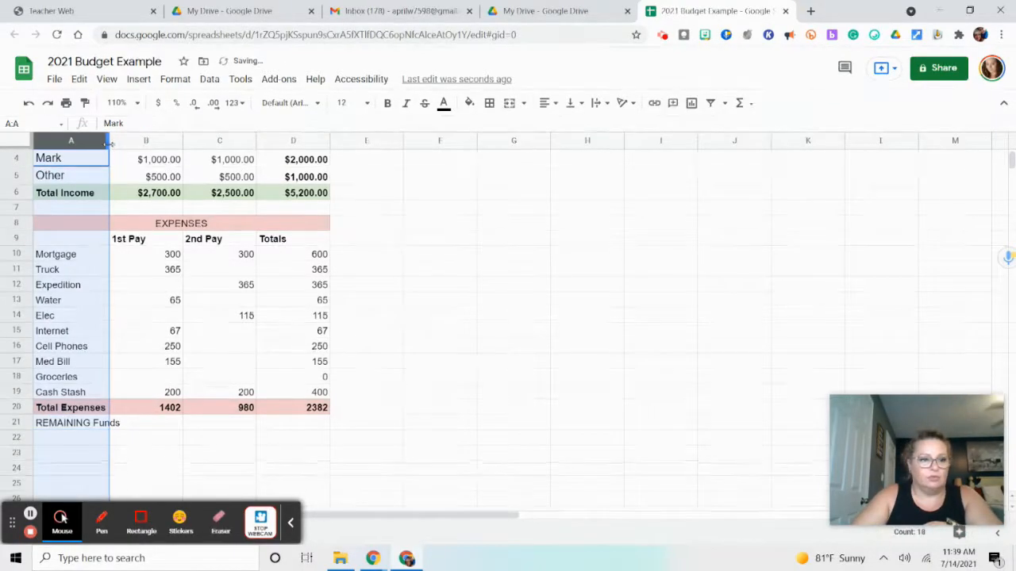
{"action": "left_click_drag", "start_coordinate": [109, 141], "coordinate": [123, 141]}
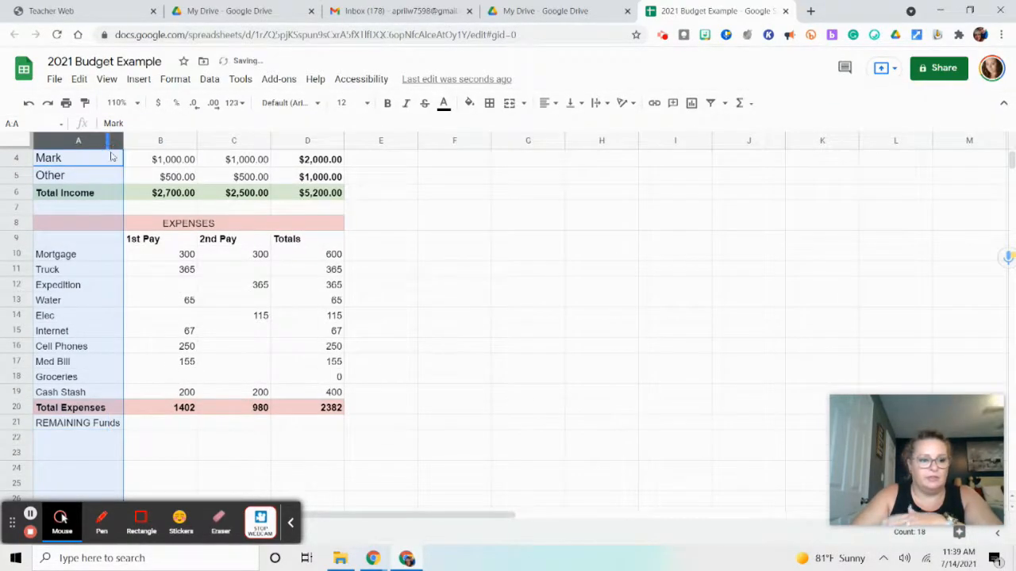
{"action": "left_click", "coordinate": [174, 425]}
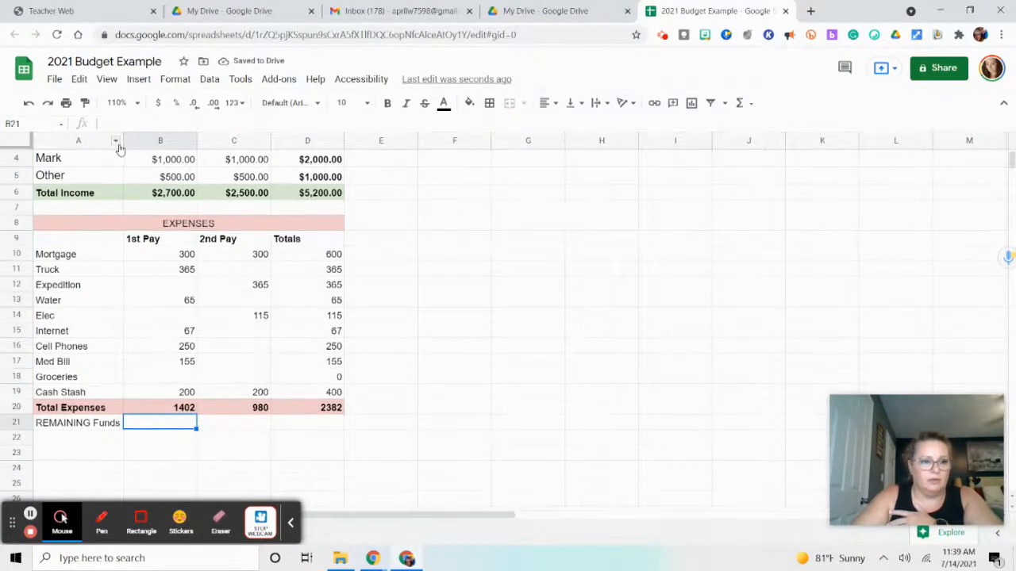
{"action": "left_click", "coordinate": [117, 143]}
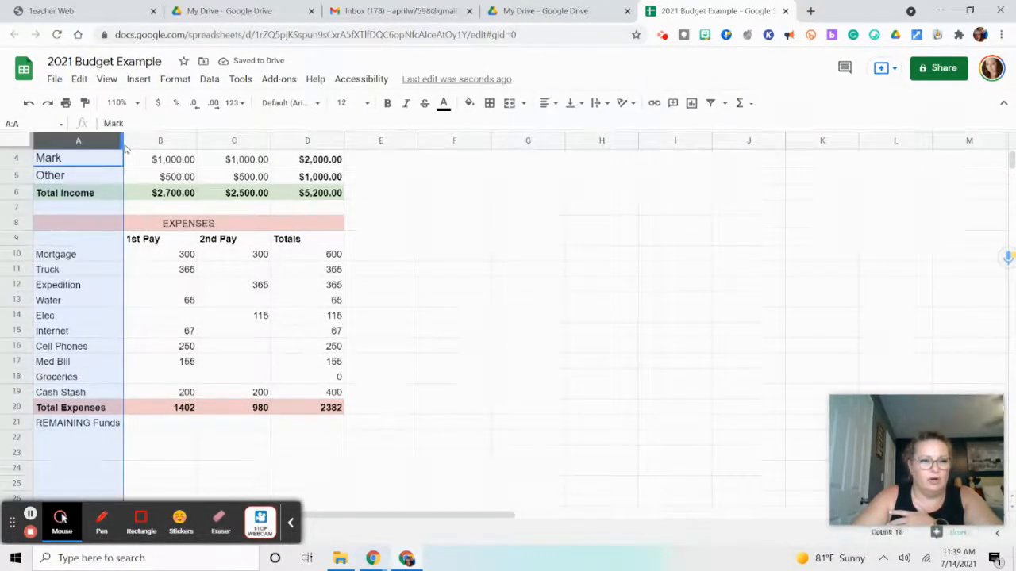
{"action": "left_click", "coordinate": [472, 455]}
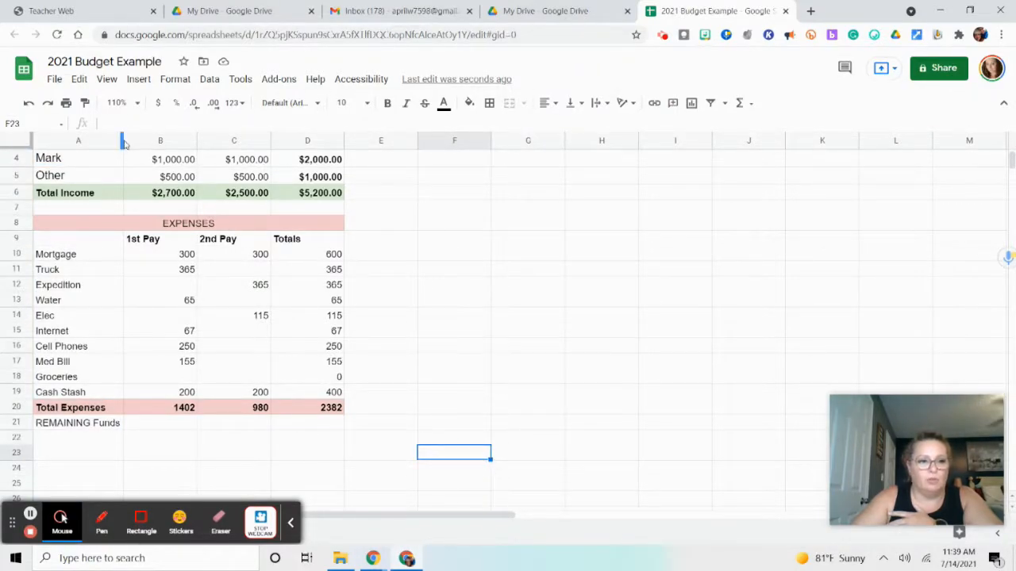
{"action": "mouse_move", "coordinate": [123, 142]}
{"action": "left_mouse_down"}
{"action": "mouse_move", "coordinate": [194, 140]}
{"action": "mouse_move", "coordinate": [119, 150]}
{"action": "mouse_move", "coordinate": [141, 145]}
{"action": "left_mouse_up"}
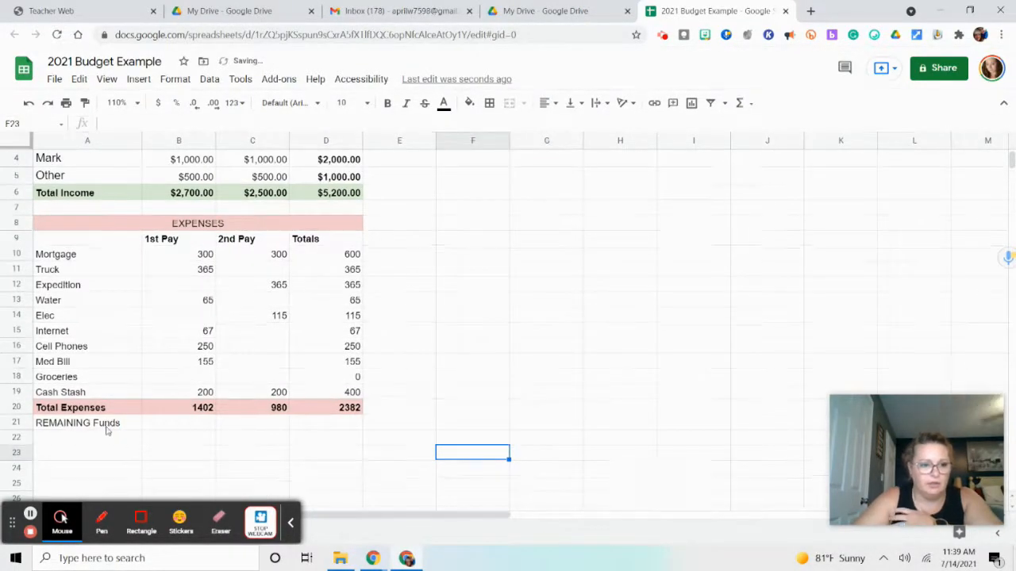
Shade the REMAINING Funds row from A21 to D21 with a light cyan fill
{"action": "left_click", "coordinate": [137, 424]}
{"action": "left_click_drag", "start_coordinate": [158, 429], "coordinate": [318, 424]}
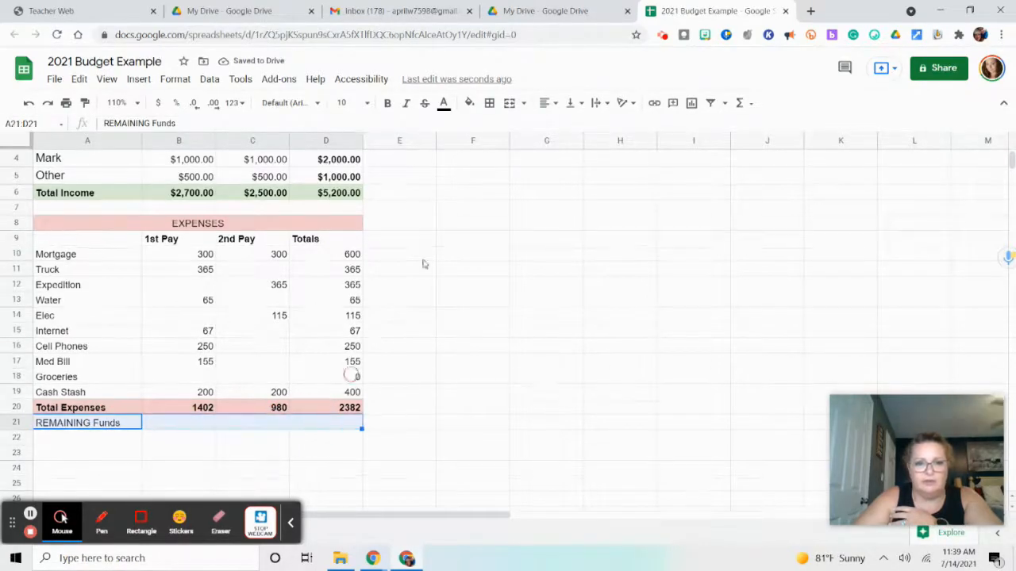
{"action": "left_click", "coordinate": [469, 103]}
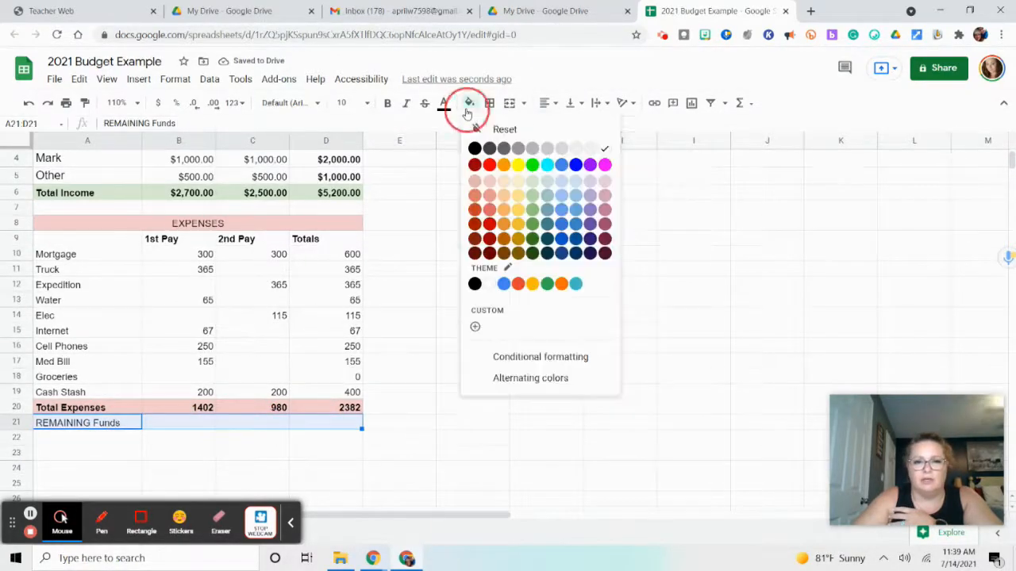
{"action": "left_click", "coordinate": [548, 185]}
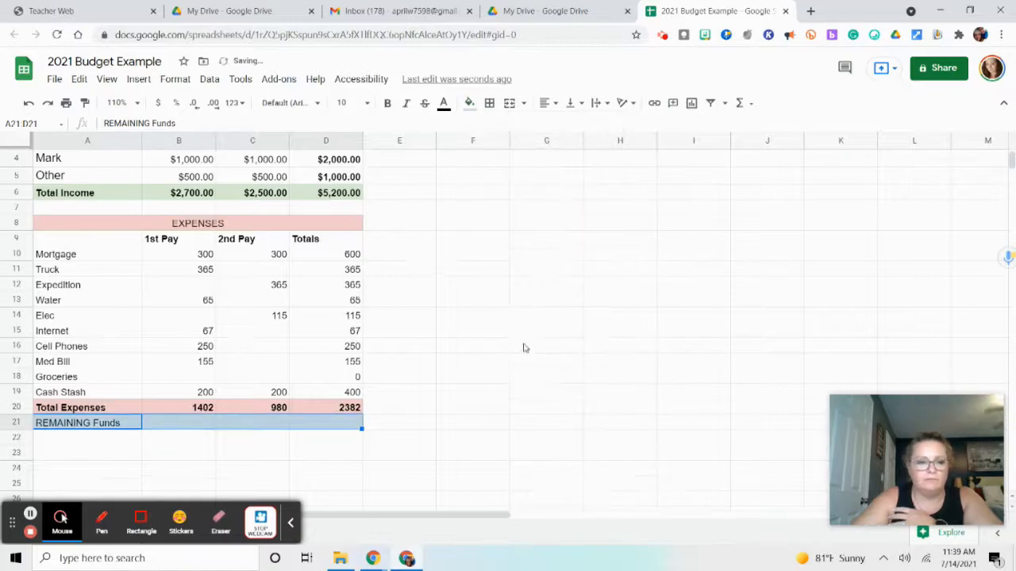
{"action": "left_click", "coordinate": [500, 392]}
Make the REMAINING Funds label in A21 and the cells B21:D21 bold
{"action": "left_click", "coordinate": [116, 427]}
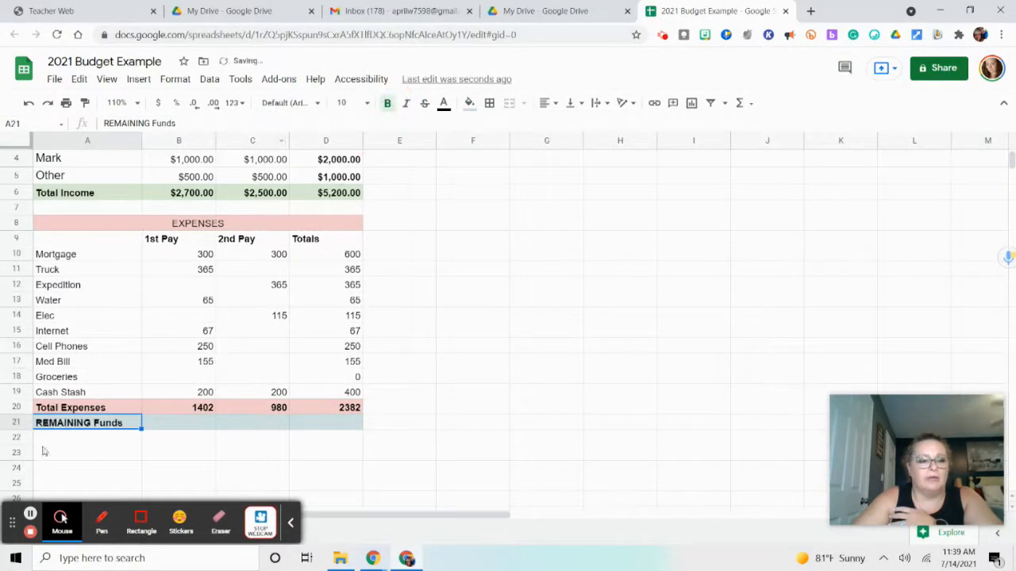
{"action": "left_click", "coordinate": [157, 424]}
{"action": "left_click_drag", "start_coordinate": [205, 426], "coordinate": [349, 425]}
{"action": "left_click", "coordinate": [387, 104]}
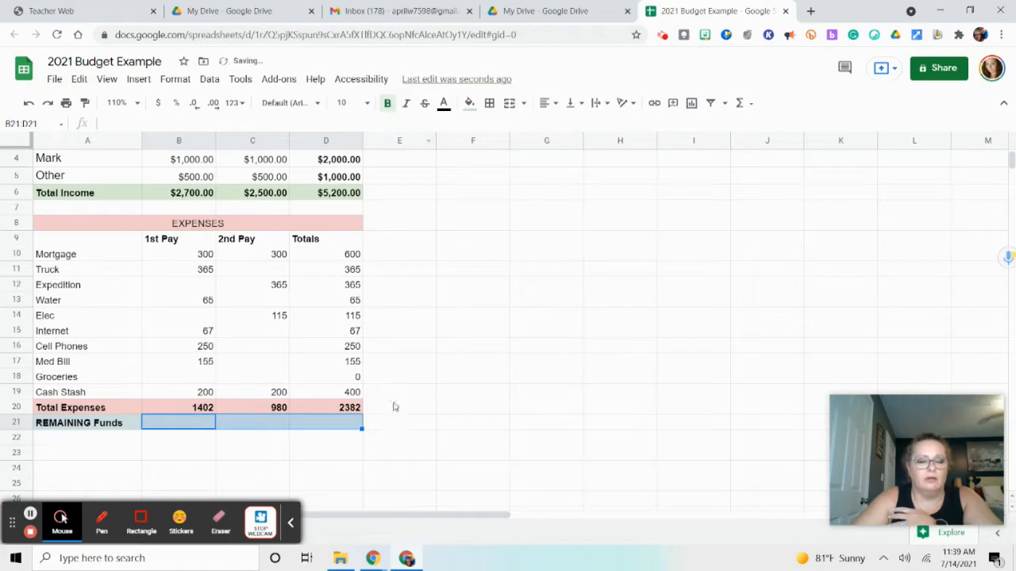
{"action": "left_click", "coordinate": [203, 428]}
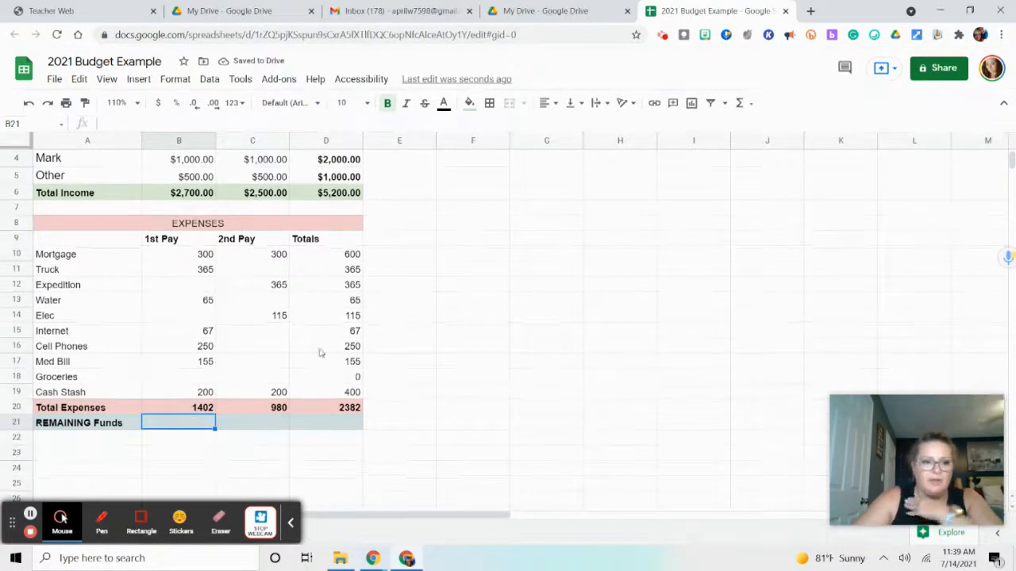
Format the expense amounts, totals and REMAINING Funds cells in B10:D21 as dollar currency
{"action": "left_click_drag", "start_coordinate": [172, 257], "coordinate": [354, 430]}
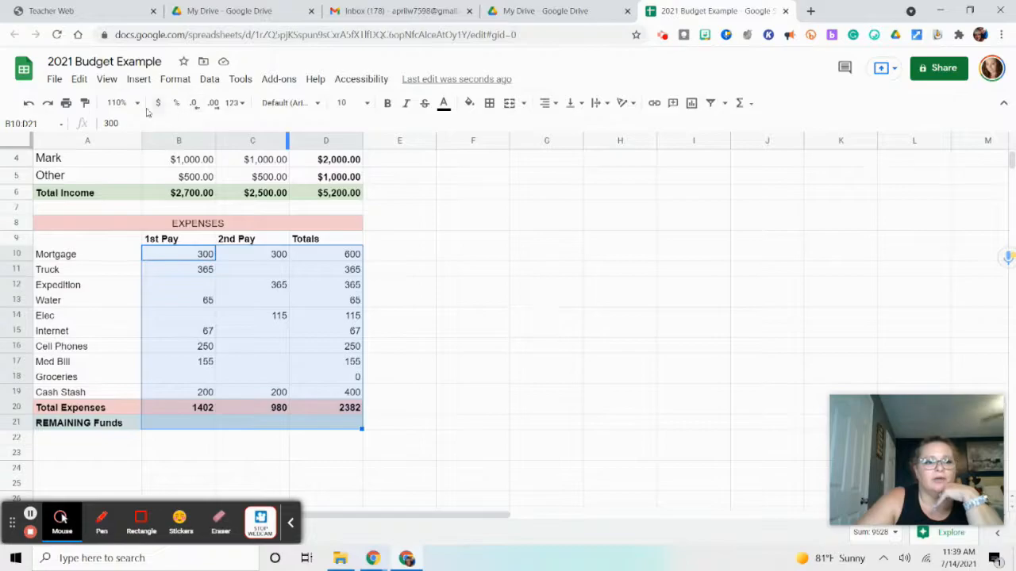
{"action": "left_click", "coordinate": [159, 110]}
{"action": "left_click", "coordinate": [487, 408]}
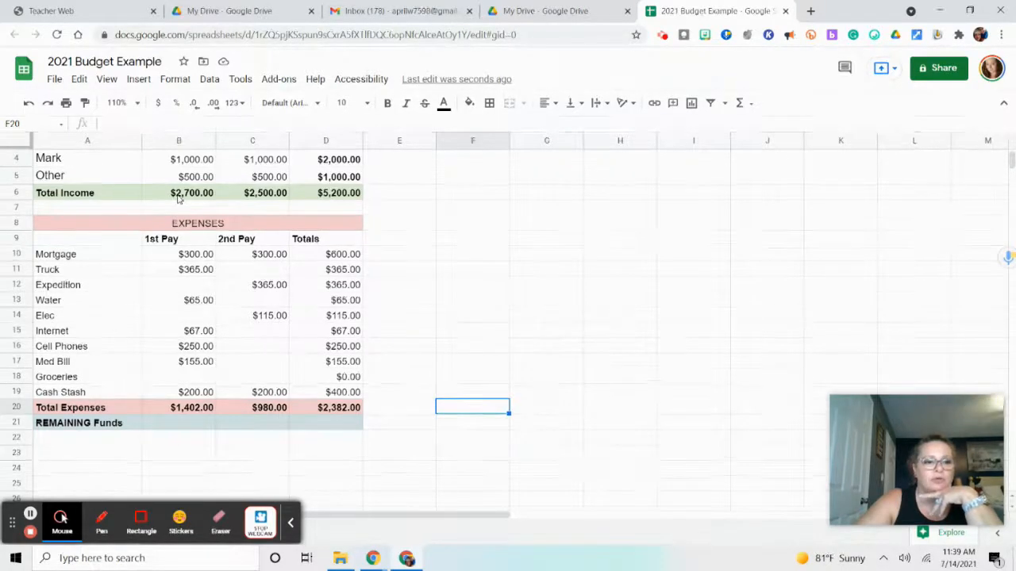
Calculate the 1st Pay remaining funds in B21 by subtracting total expenses from total income with =B6-B20
{"action": "left_click", "coordinate": [193, 424]}
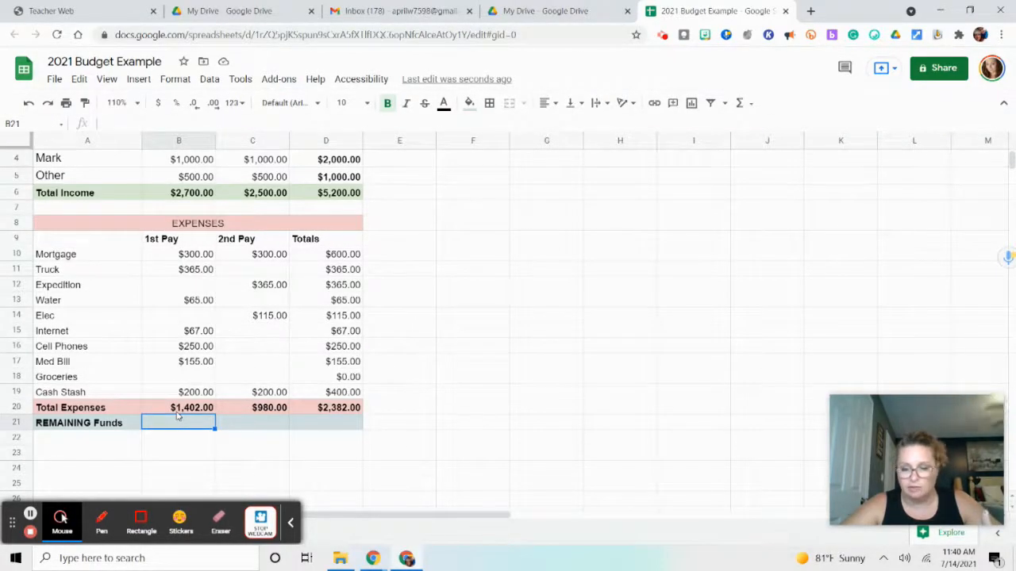
{"action": "left_click", "coordinate": [208, 195]}
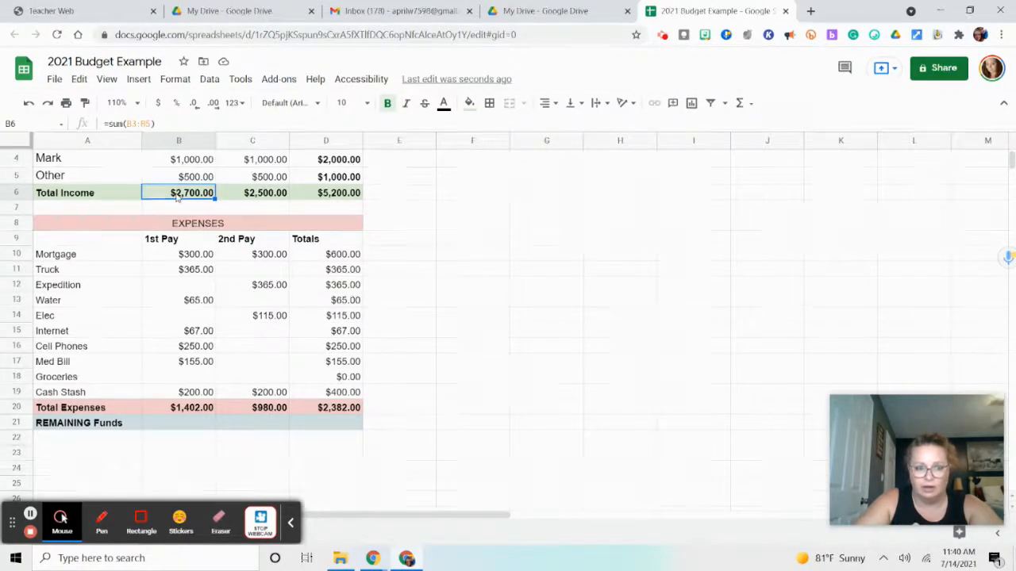
{"action": "left_click", "coordinate": [165, 430]}
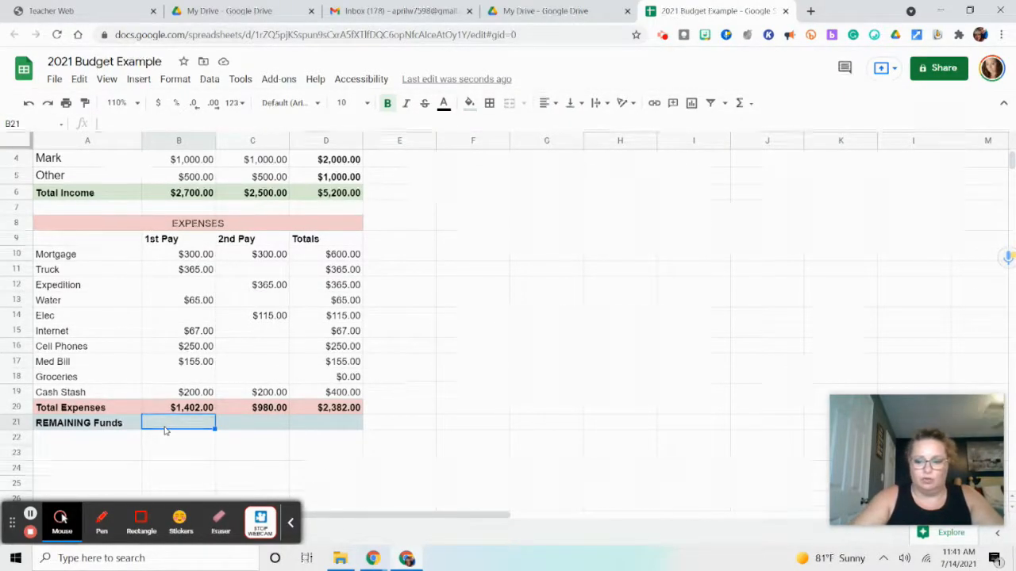
{"action": "type", "text": "="}
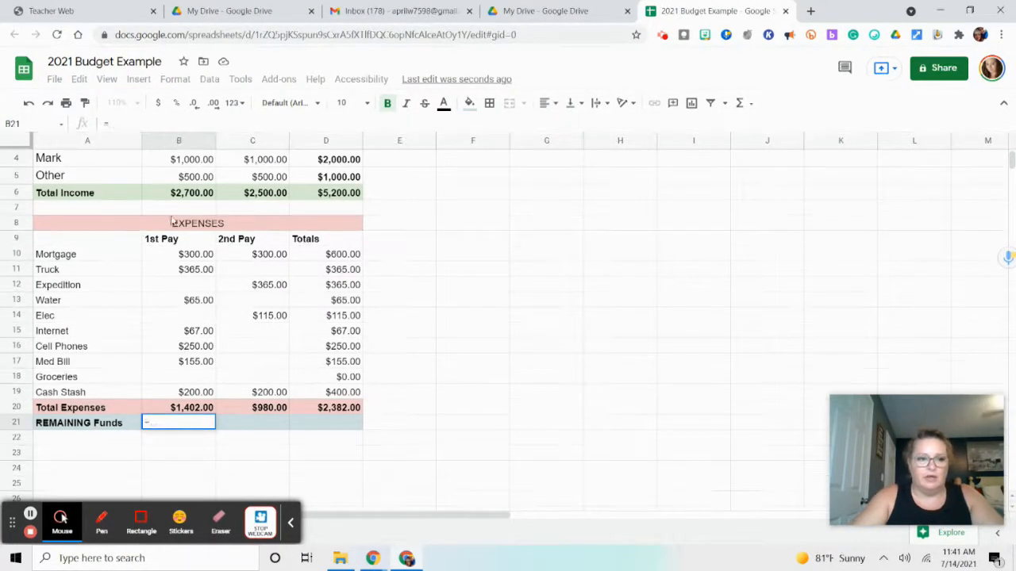
{"action": "left_click", "coordinate": [175, 197]}
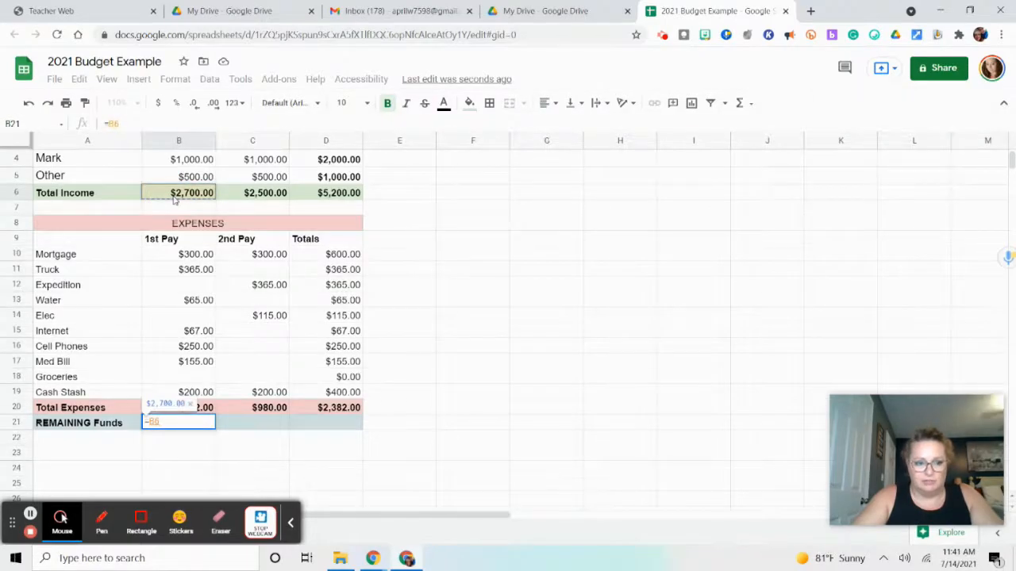
{"action": "type", "text": "-"}
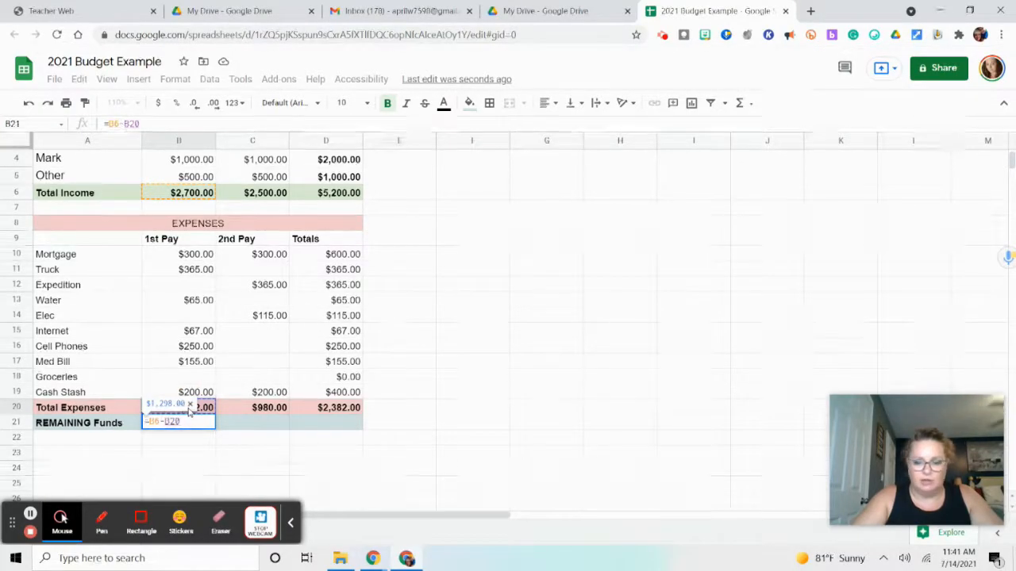
{"action": "key", "text": "Return"}
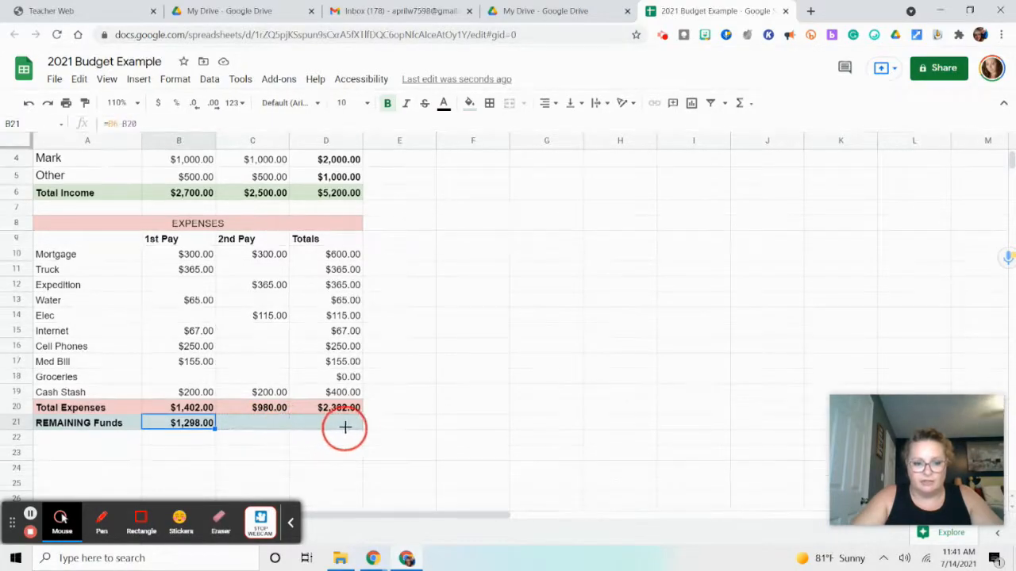
Fill the REMAINING Funds formula from B21 across to D21 and check the formulas in B21 and D21
{"action": "left_click_drag", "start_coordinate": [346, 427], "coordinate": [347, 433]}
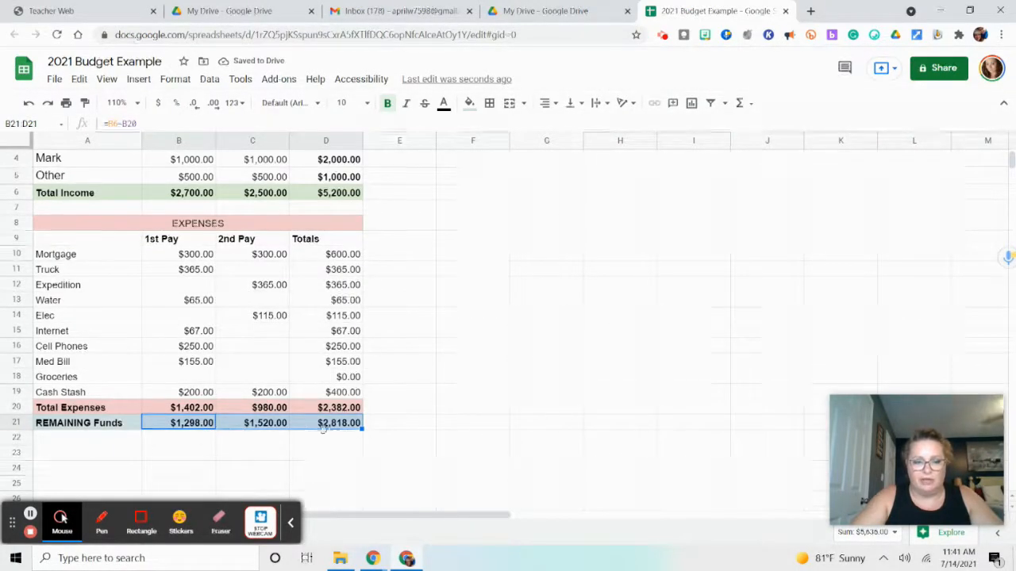
{"action": "left_click", "coordinate": [379, 439]}
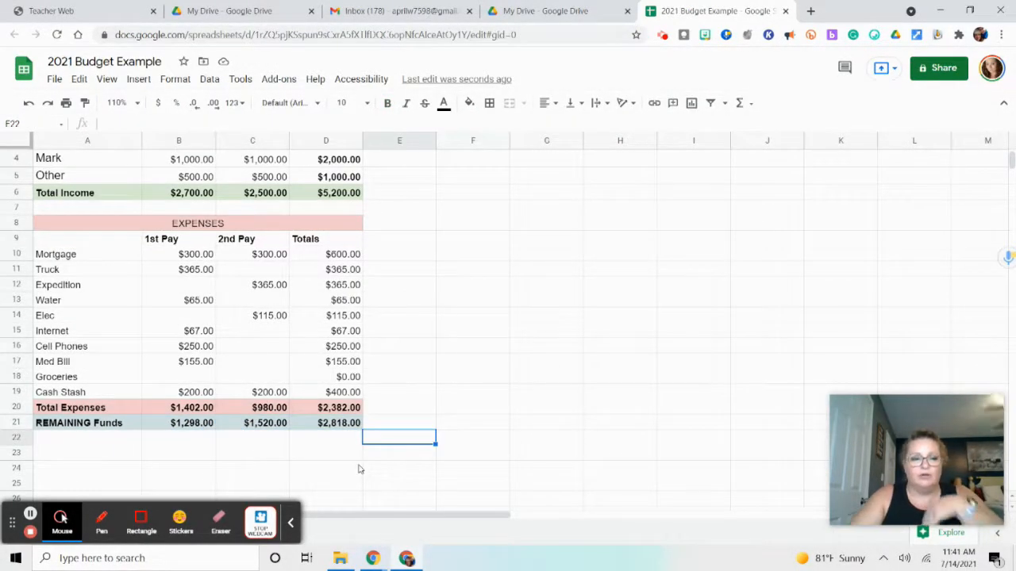
{"action": "left_click", "coordinate": [209, 427]}
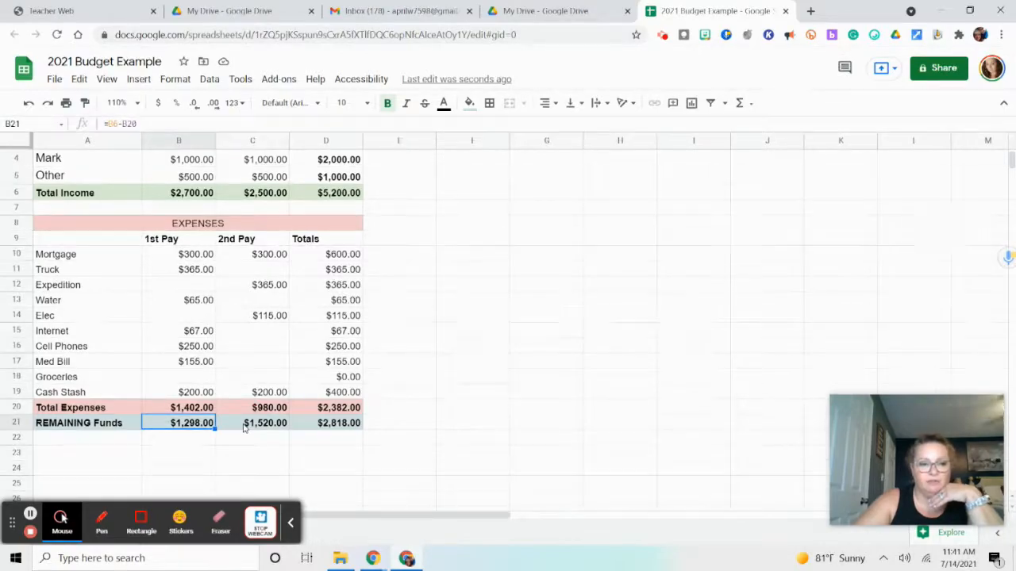
{"action": "left_click", "coordinate": [330, 427]}
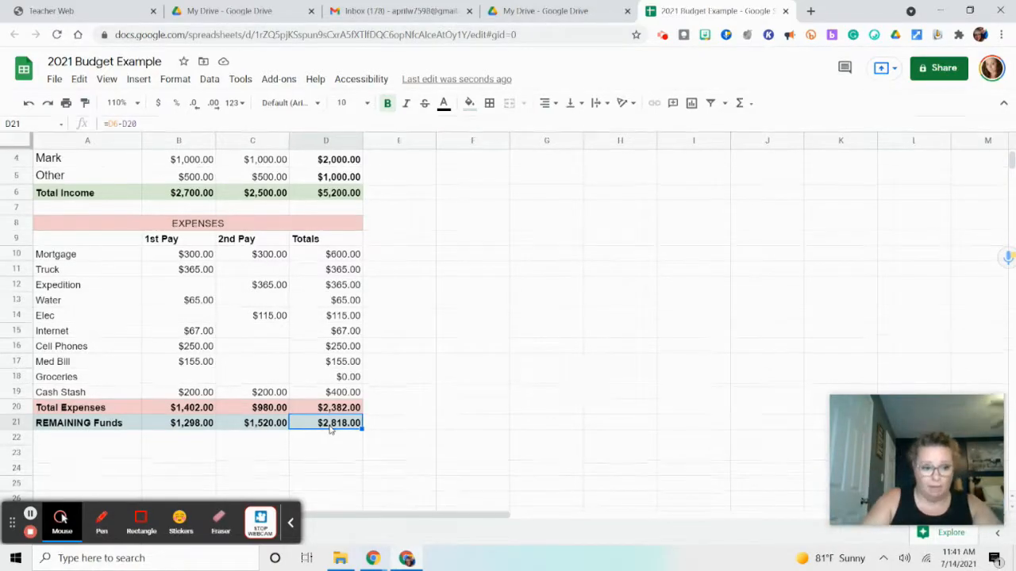
Enter 300.00 as the 1st Pay Groceries amount in B18 and check the Groceries total, Total Expenses and REMAINING Funds
{"action": "left_click", "coordinate": [191, 376]}
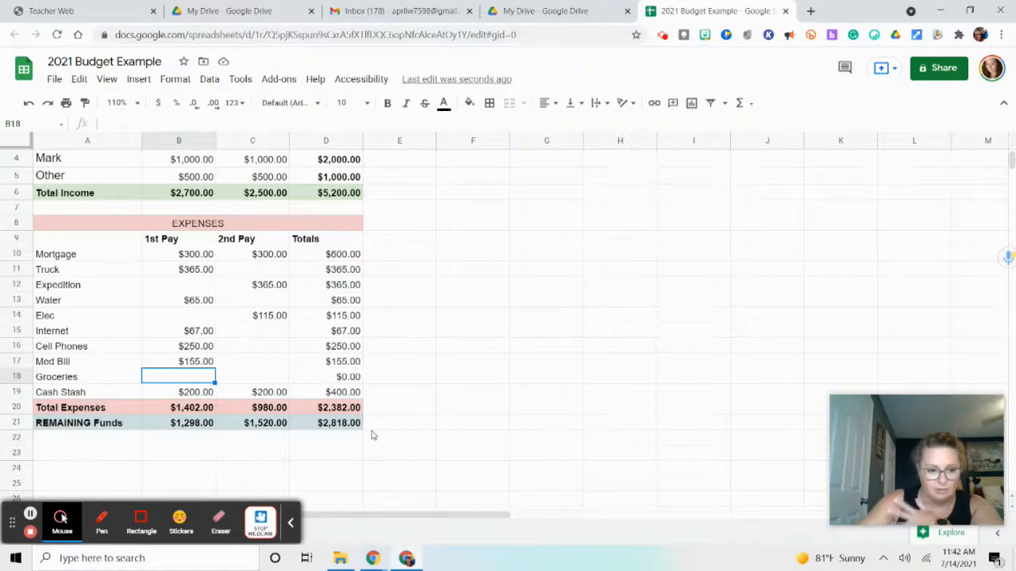
{"action": "type", "text": "3"}
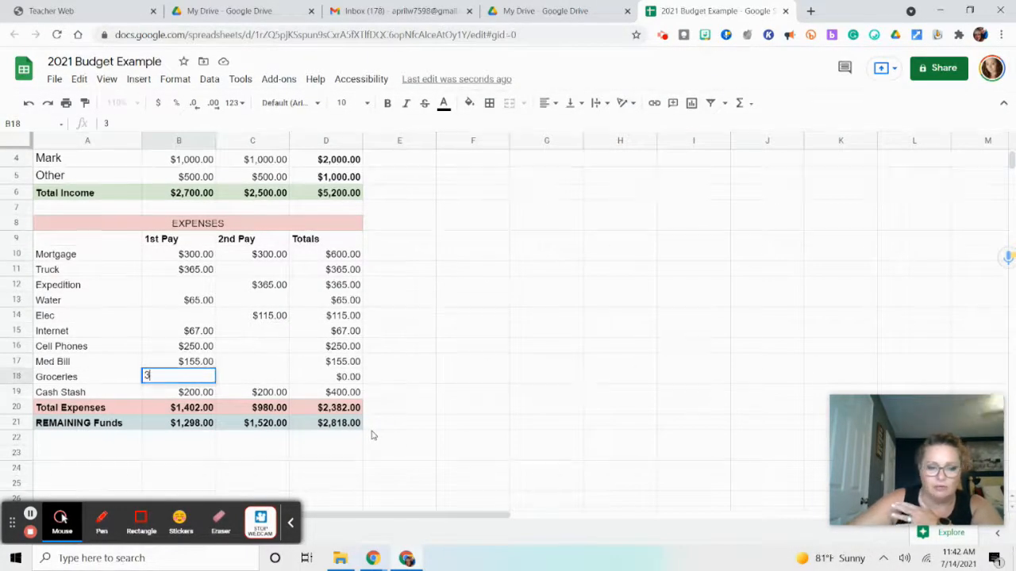
{"action": "type", "text": "00.00"}
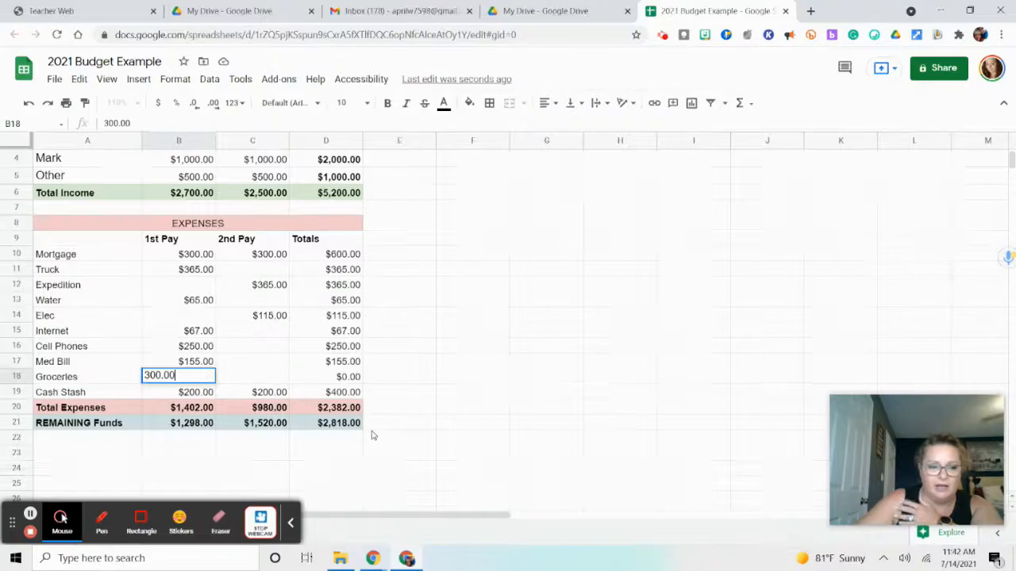
{"action": "key", "text": "Return"}
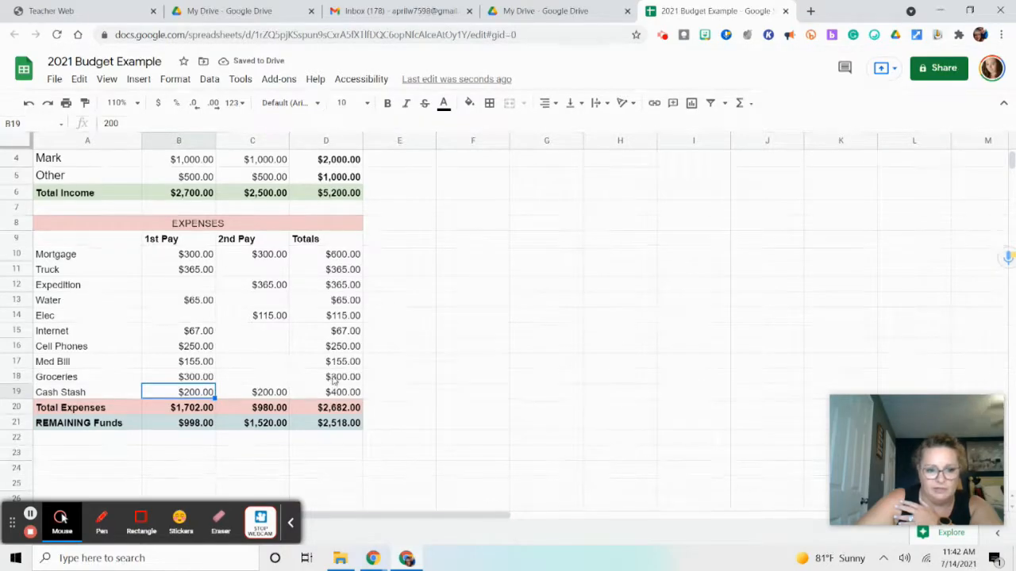
{"action": "left_click", "coordinate": [333, 381]}
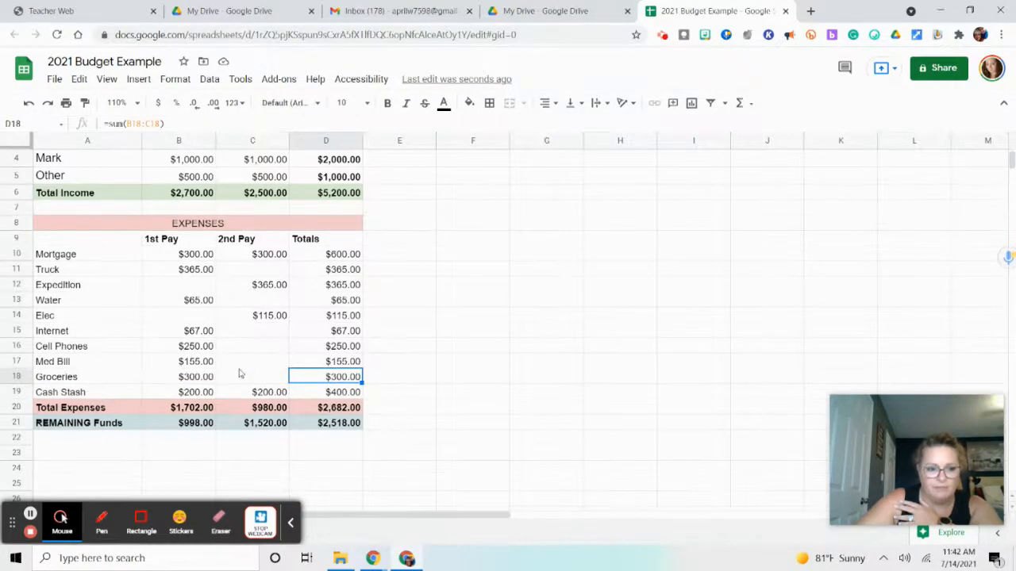
{"action": "left_click", "coordinate": [207, 409]}
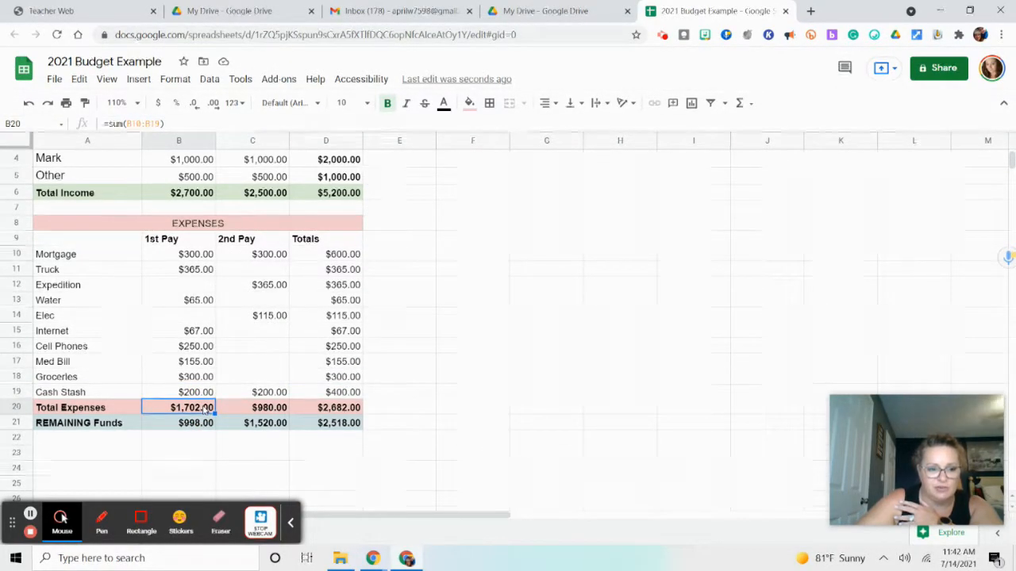
{"action": "left_click", "coordinate": [203, 427]}
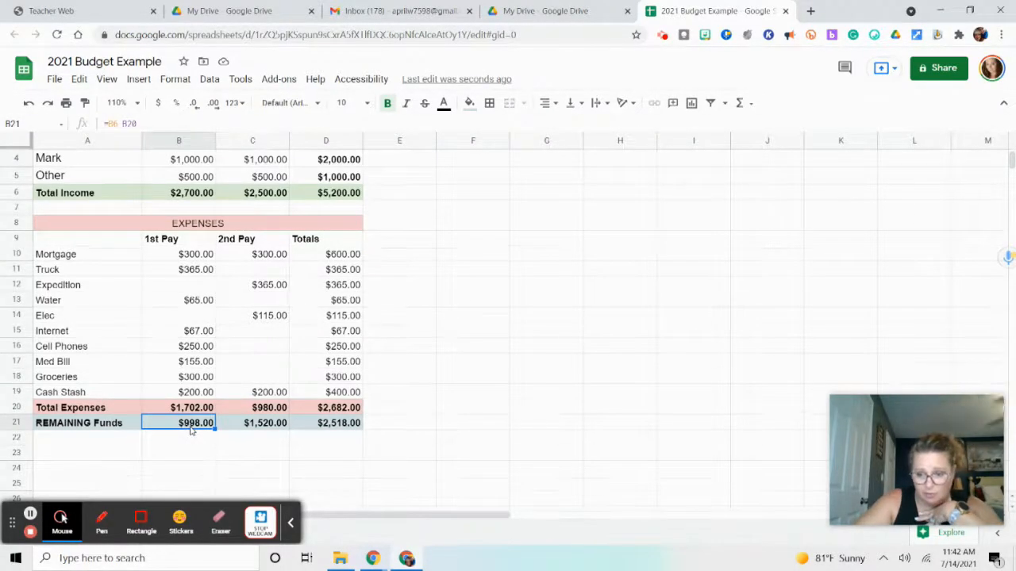
Enter 300.00 as the 2nd Pay Groceries amount in C18
{"action": "left_click", "coordinate": [226, 381]}
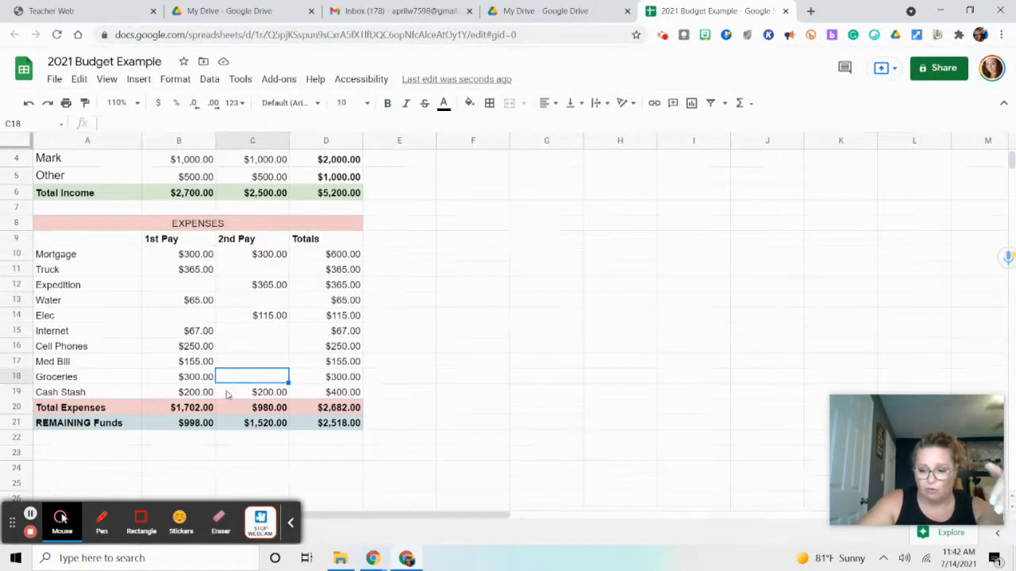
{"action": "type", "text": "300.00"}
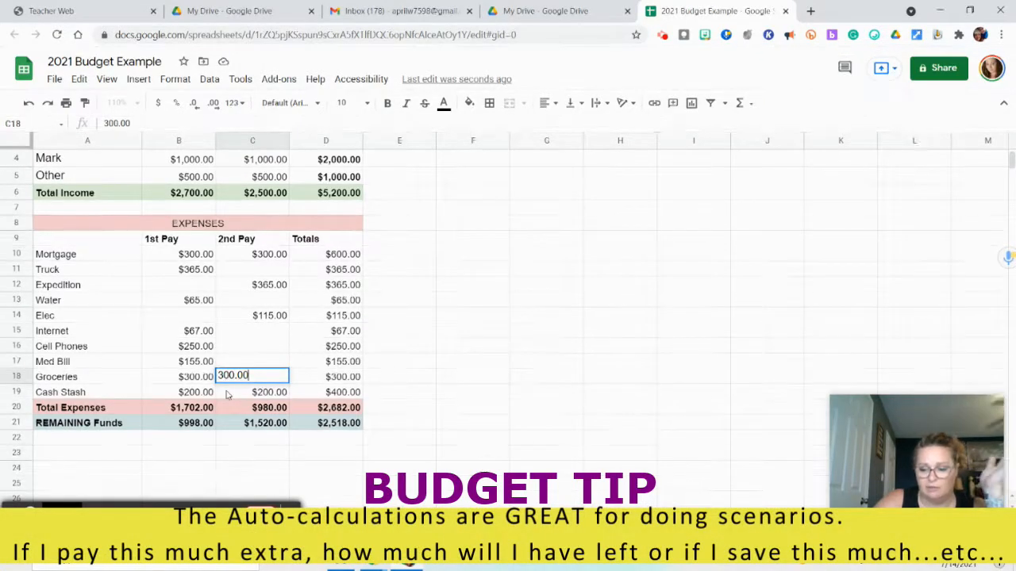
{"action": "left_click", "coordinate": [226, 394]}
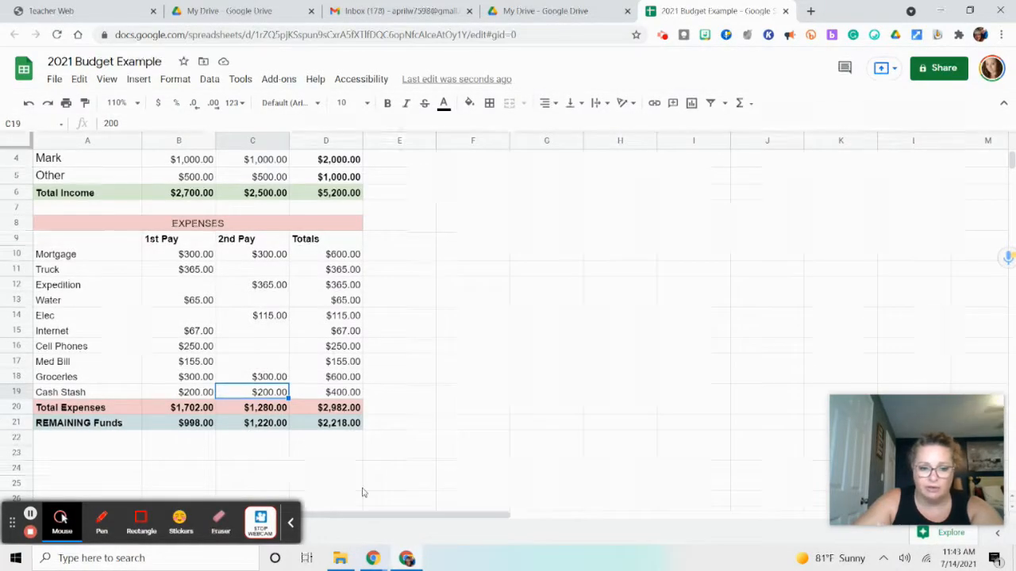
Move the recording toolbar clear of the sheet names and rename Sheet1 as July
{"action": "scroll", "coordinate": [365, 492], "scroll_direction": "up", "scroll_amount": 1}
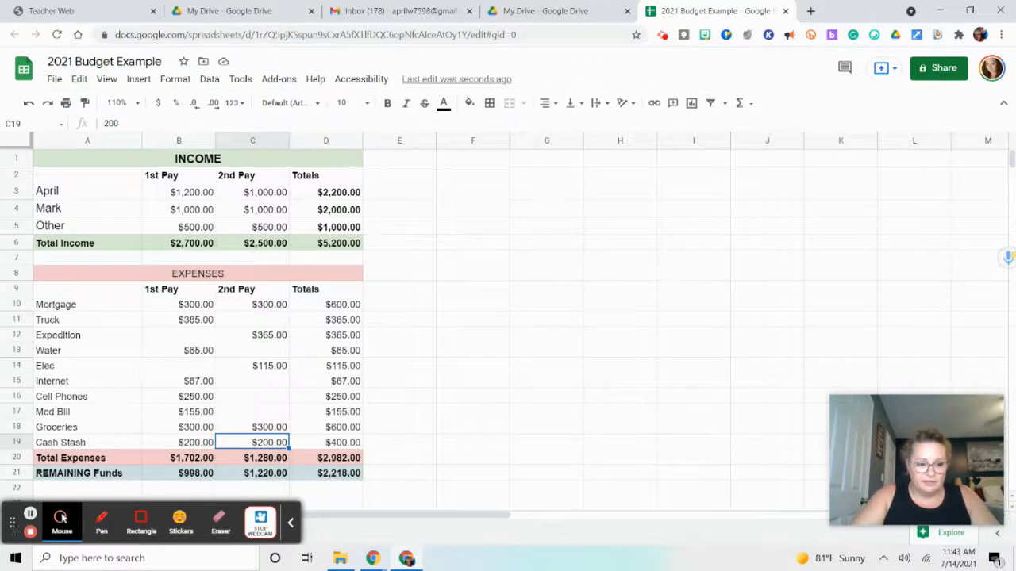
{"action": "left_click_drag", "start_coordinate": [12, 522], "coordinate": [465, 526]}
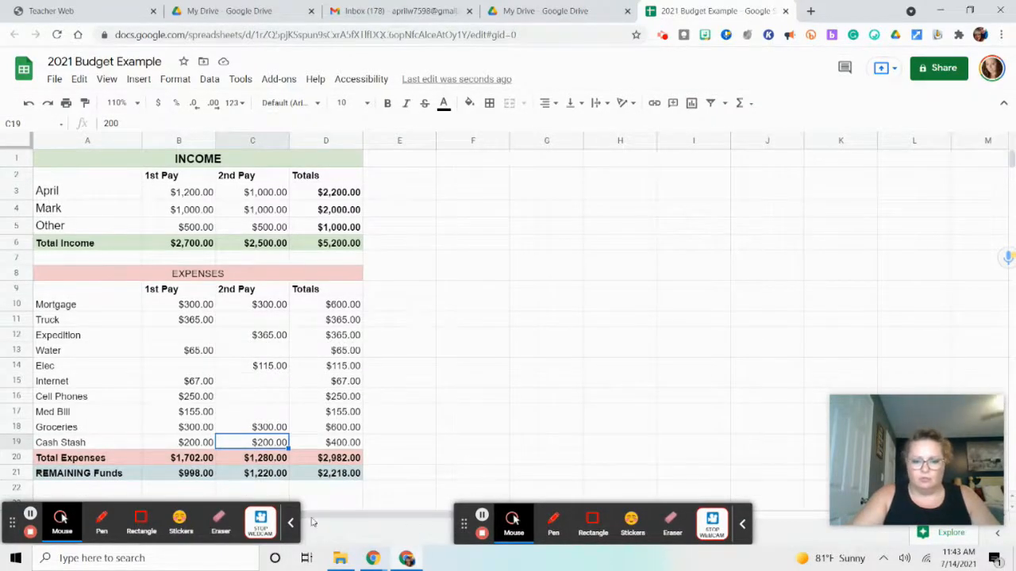
{"action": "left_click_drag", "start_coordinate": [12, 523], "coordinate": [481, 528]}
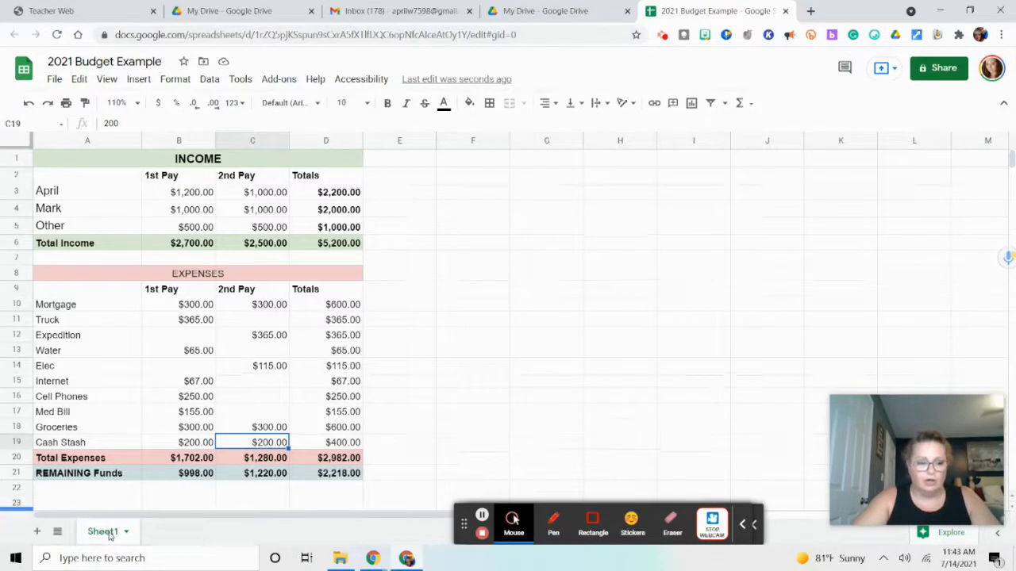
{"action": "right_click", "coordinate": [109, 537]}
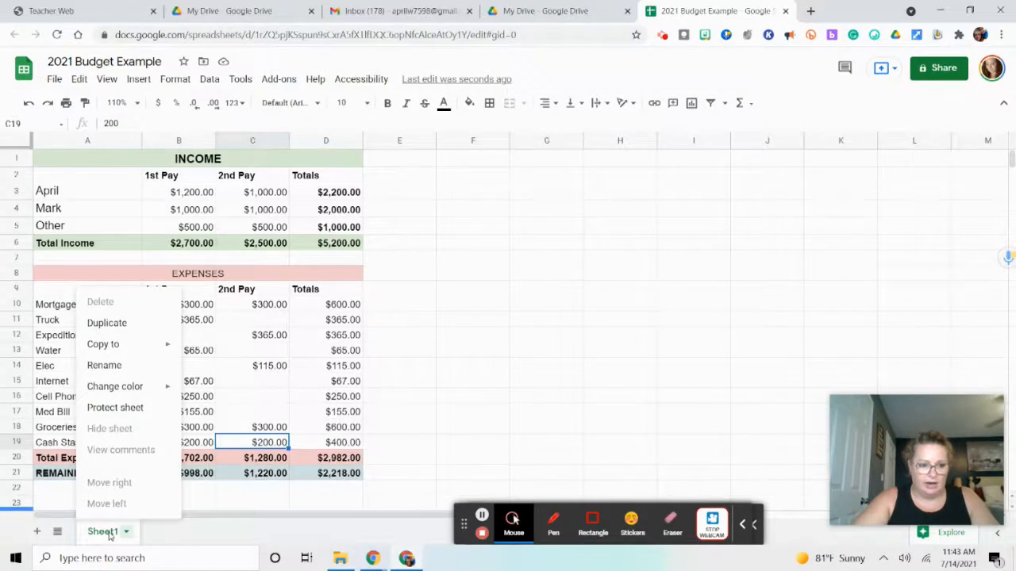
{"action": "left_click", "coordinate": [114, 365]}
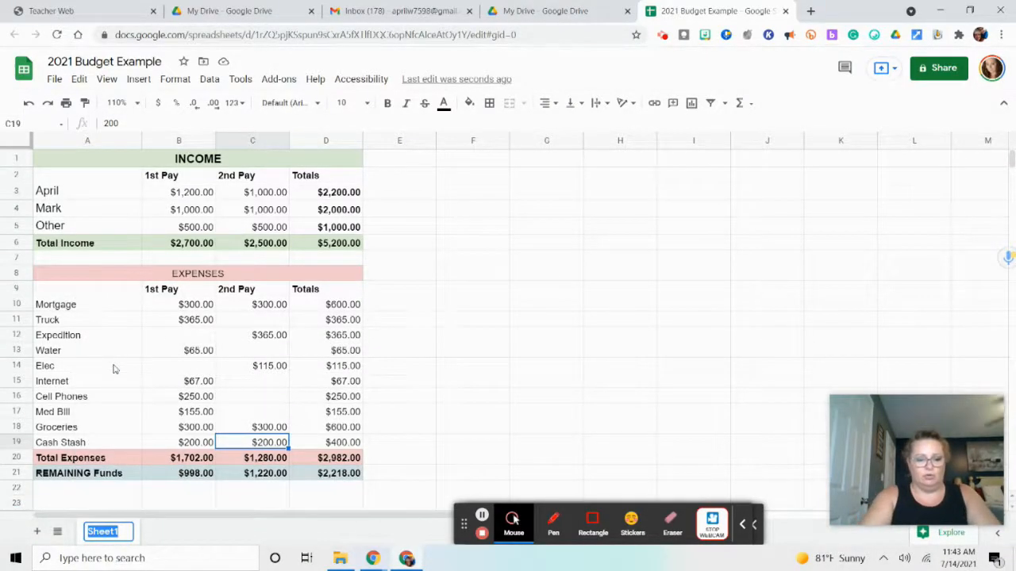
{"action": "type", "text": "July"}
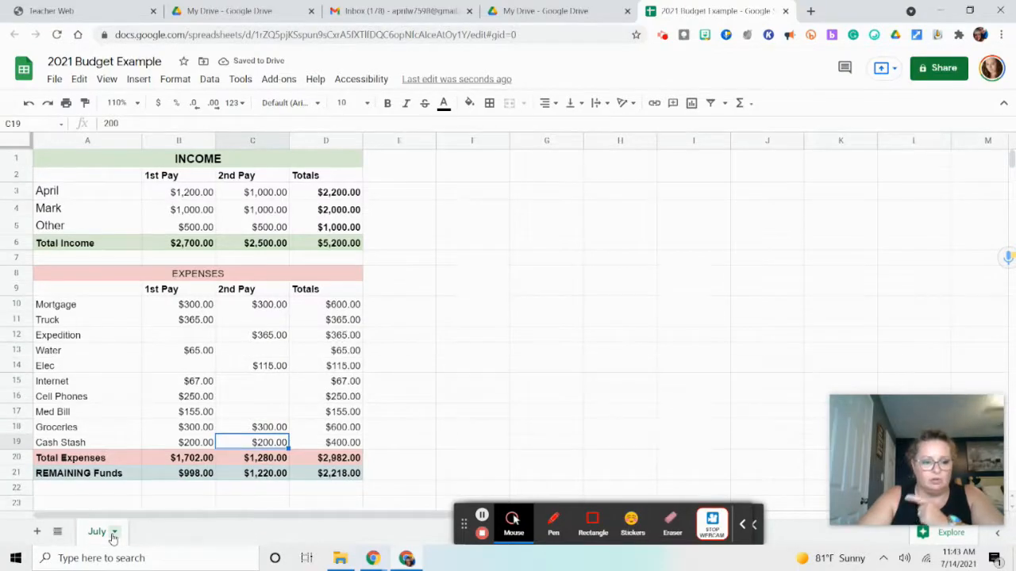
Duplicate the July sheet and rename the copy as August
{"action": "left_click", "coordinate": [115, 532]}
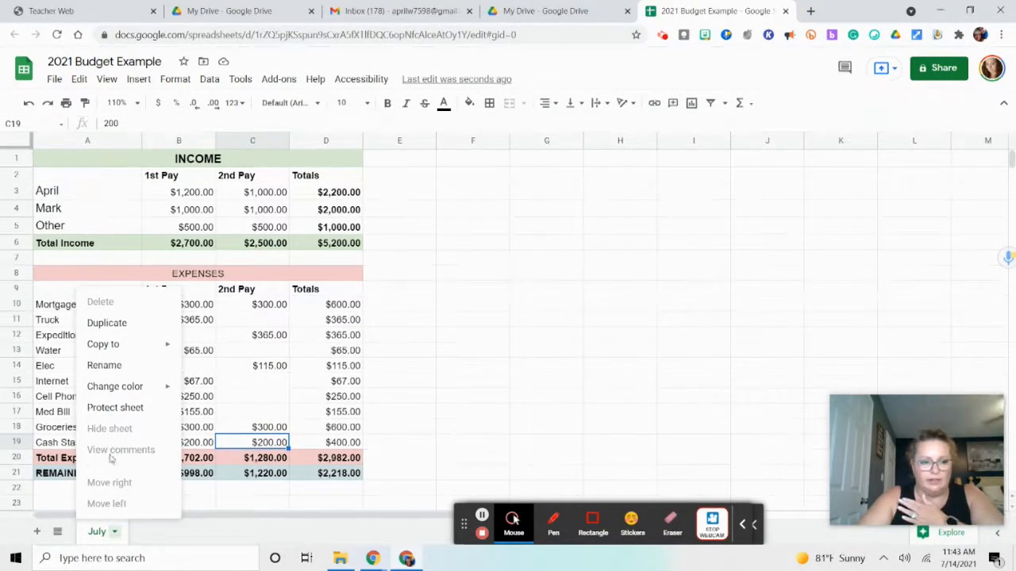
{"action": "left_click", "coordinate": [107, 325]}
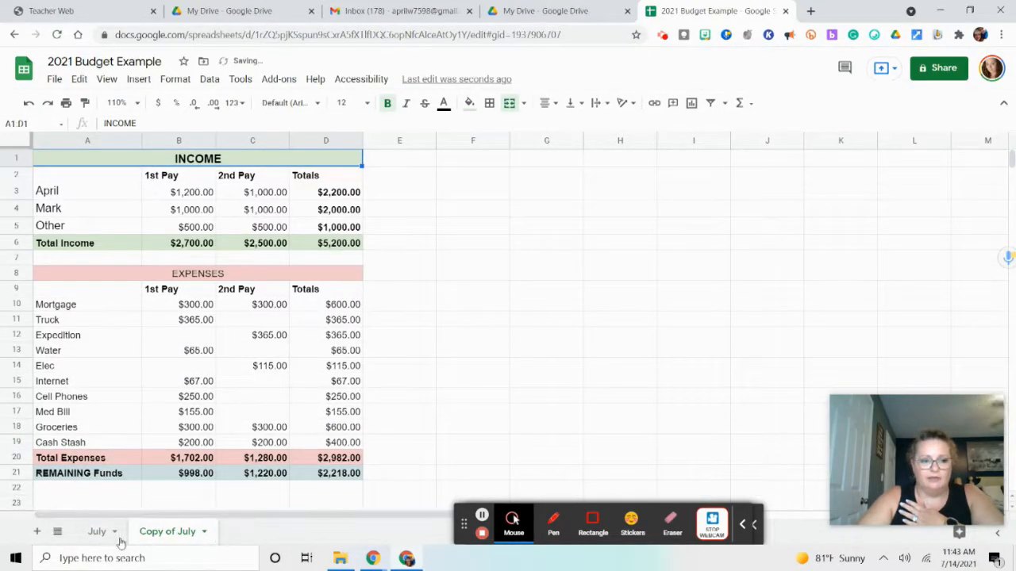
{"action": "left_click", "coordinate": [169, 538]}
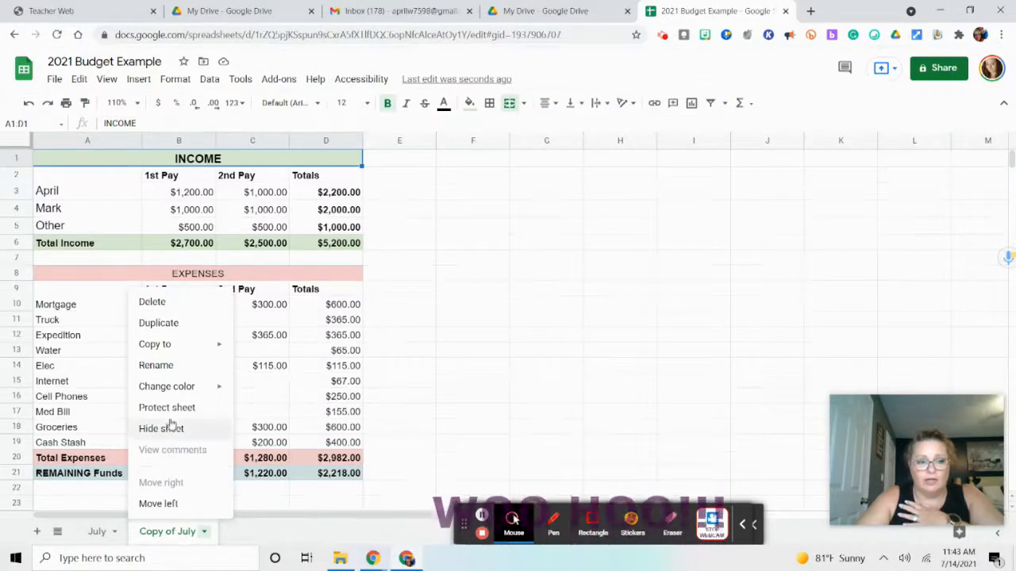
{"action": "left_click", "coordinate": [163, 362]}
{"action": "type", "text": "August"}
{"action": "key", "text": "Return"}
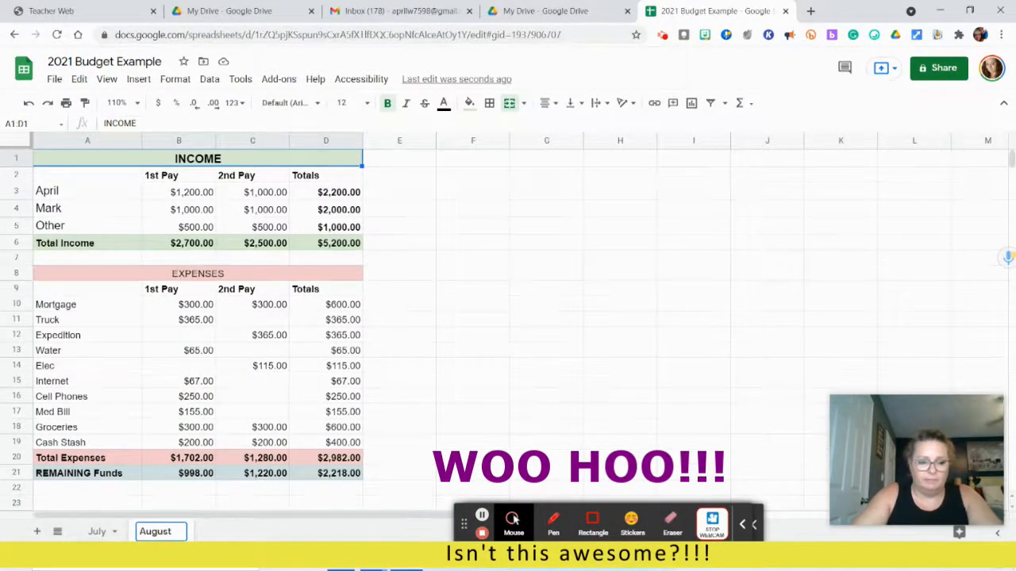
Compare the July and August sheets, and set August's 1st Pay and 2nd Pay Groceries amounts in B18 and C18 to 400
{"action": "left_click", "coordinate": [103, 537]}
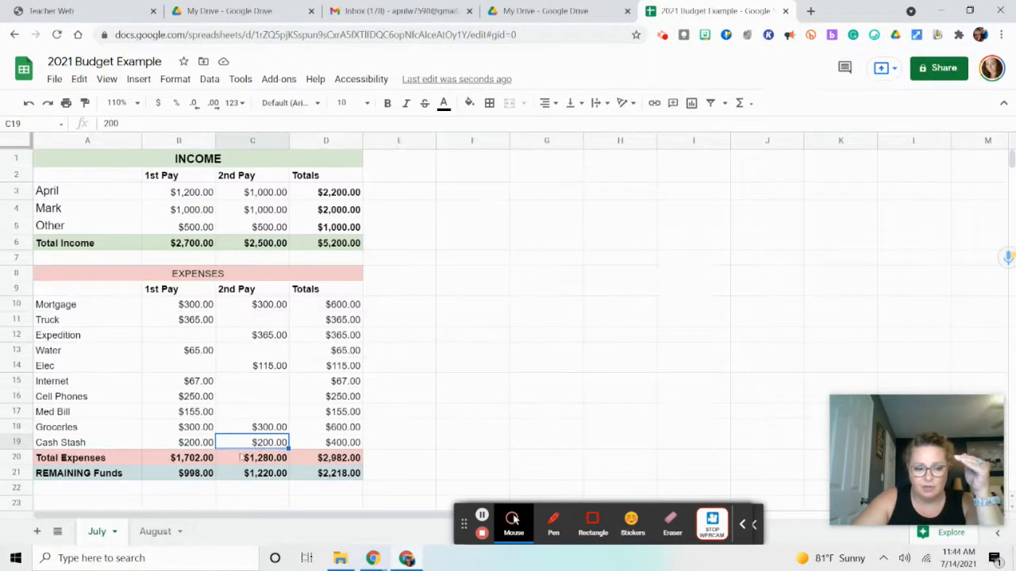
{"action": "left_click", "coordinate": [156, 532]}
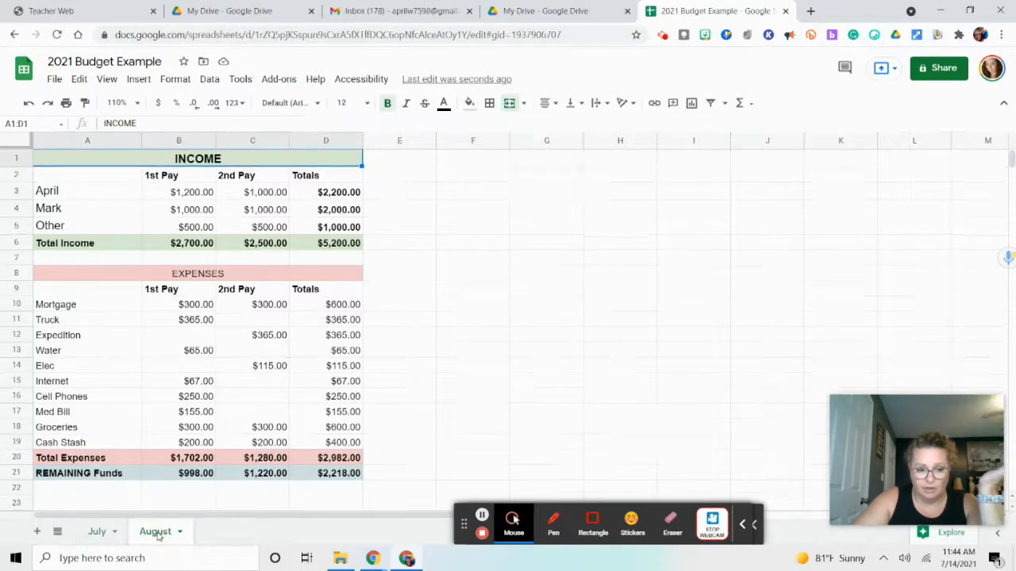
{"action": "left_click", "coordinate": [198, 428]}
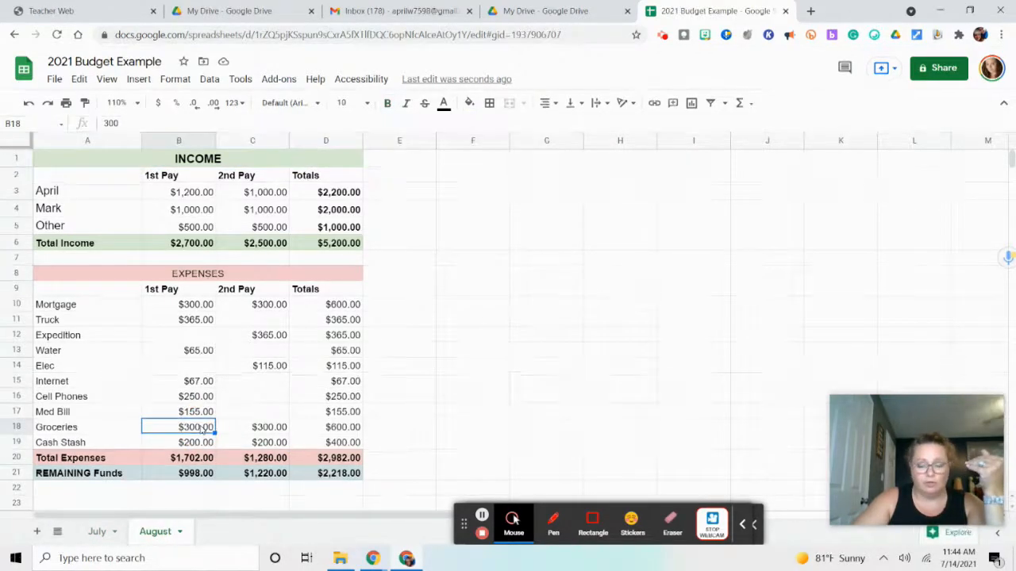
{"action": "type", "text": "400"}
{"action": "key", "text": "Return"}
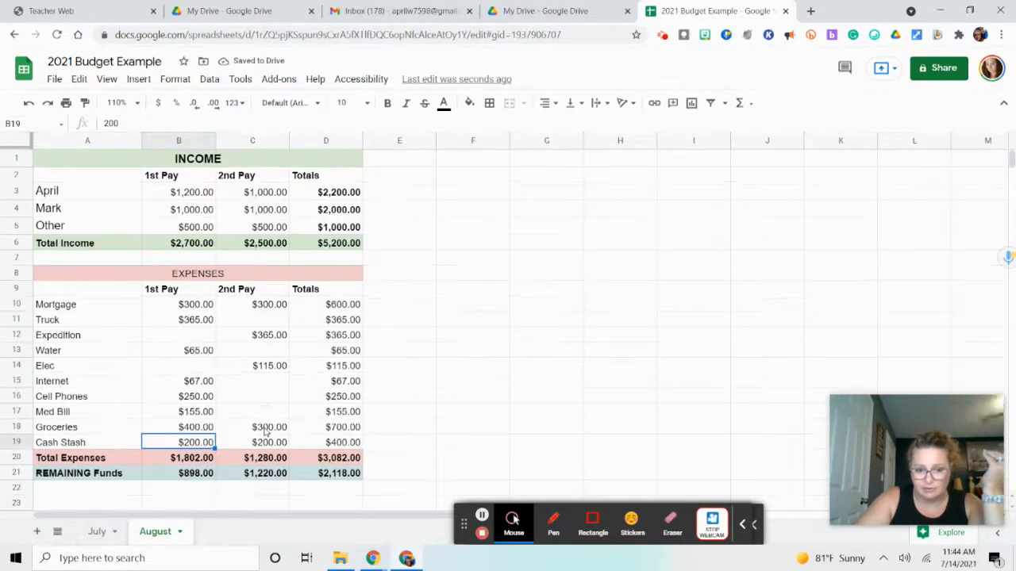
{"action": "type", "text": "400.00"}
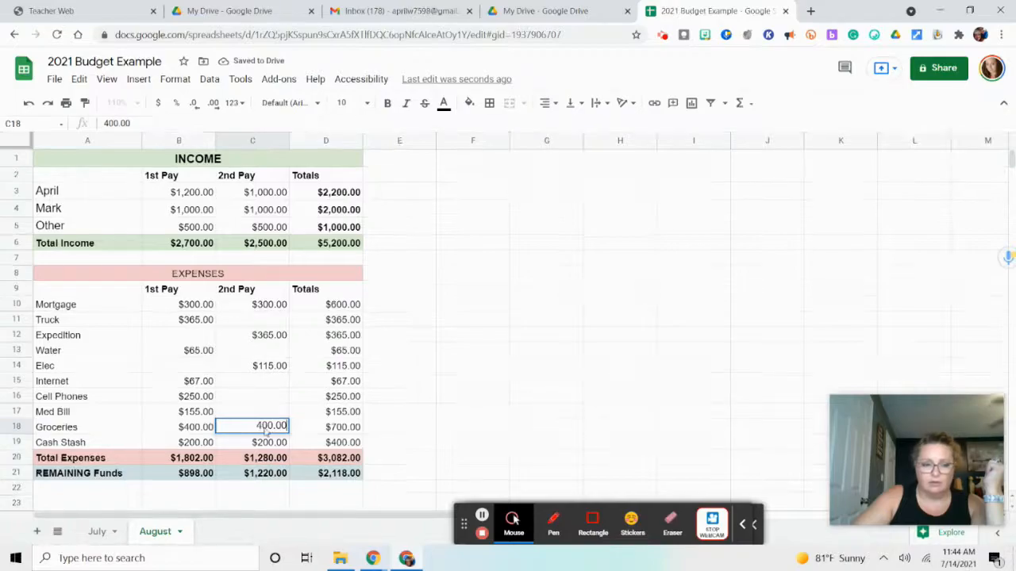
{"action": "key", "text": "Return"}
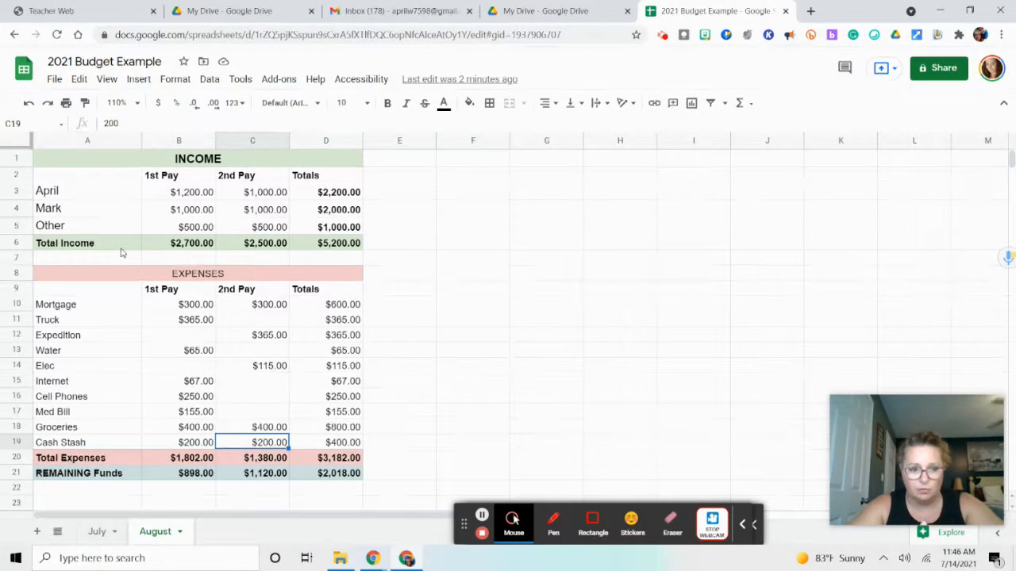
{"action": "left_click", "coordinate": [413, 275]}
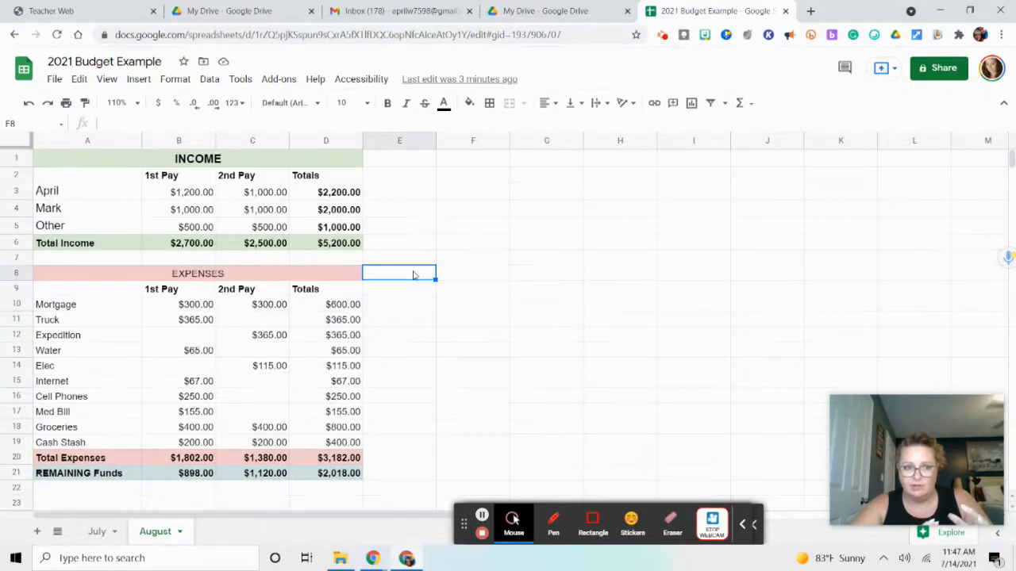